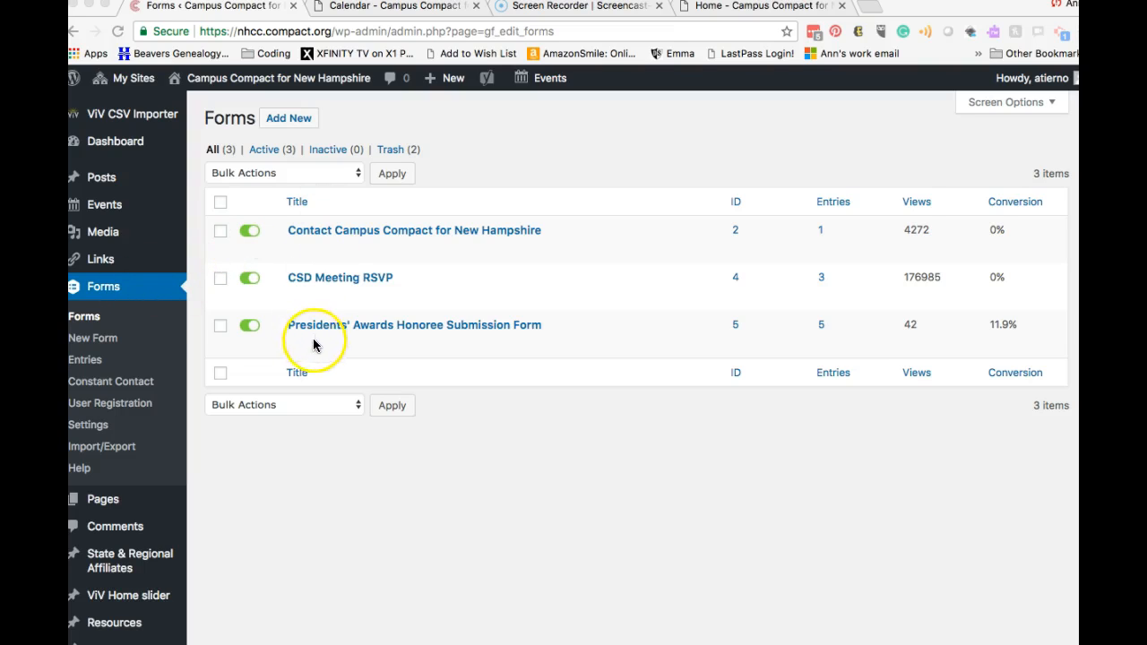
Step: Start a new form titled 'Registration' and create it
{"action": "left_click", "coordinate": [106, 344]}
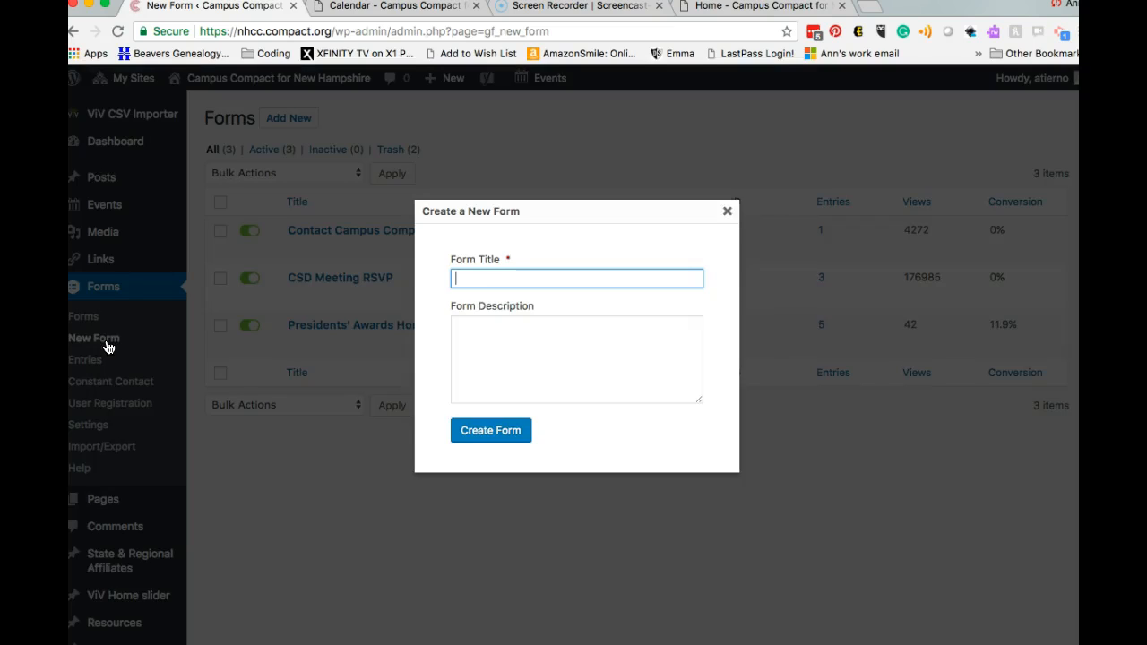
{"action": "type", "text": "stration"}
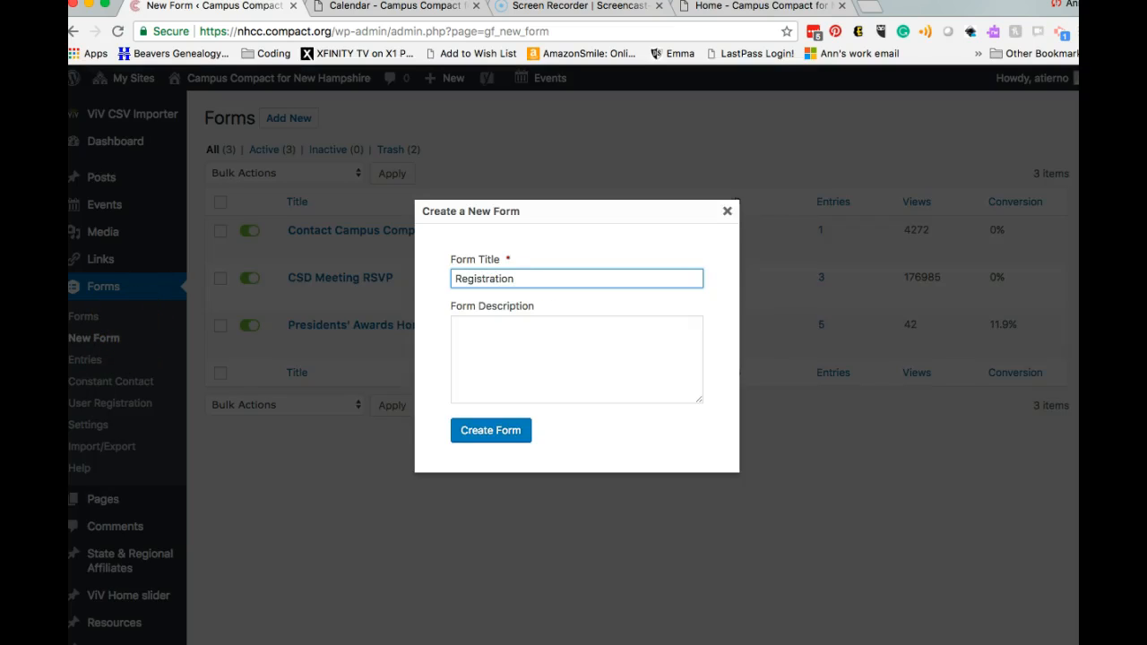
{"action": "left_click", "coordinate": [466, 431]}
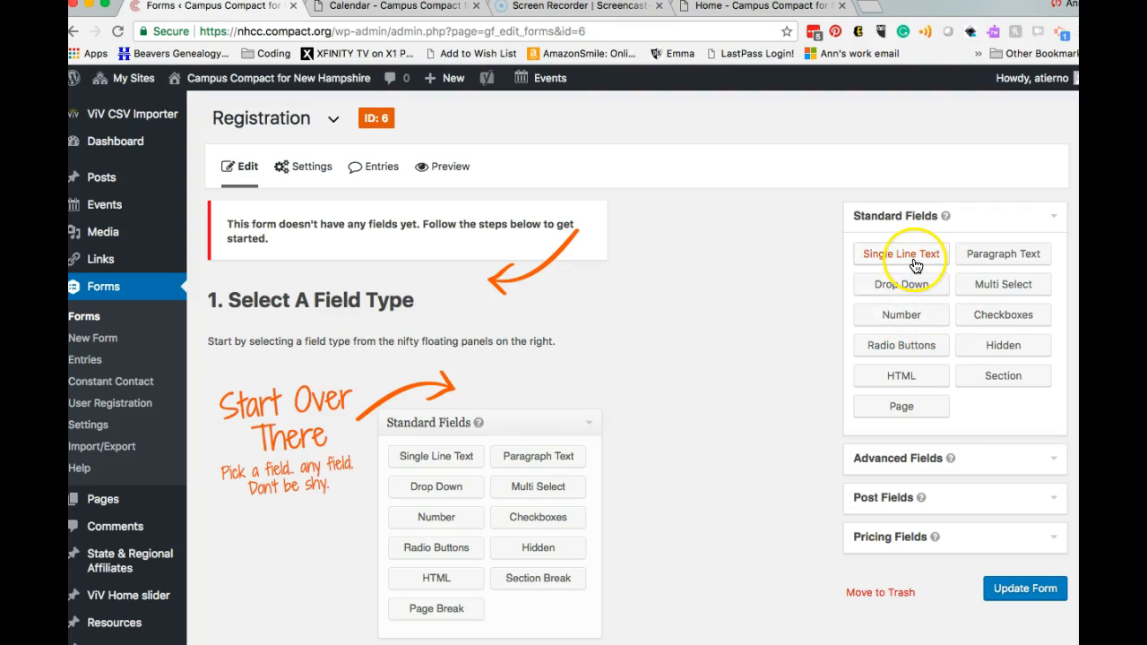
Step: Add a single-line text field labelled 'First Name' and mark it required
{"action": "left_click_drag", "start_coordinate": [917, 261], "coordinate": [541, 360]}
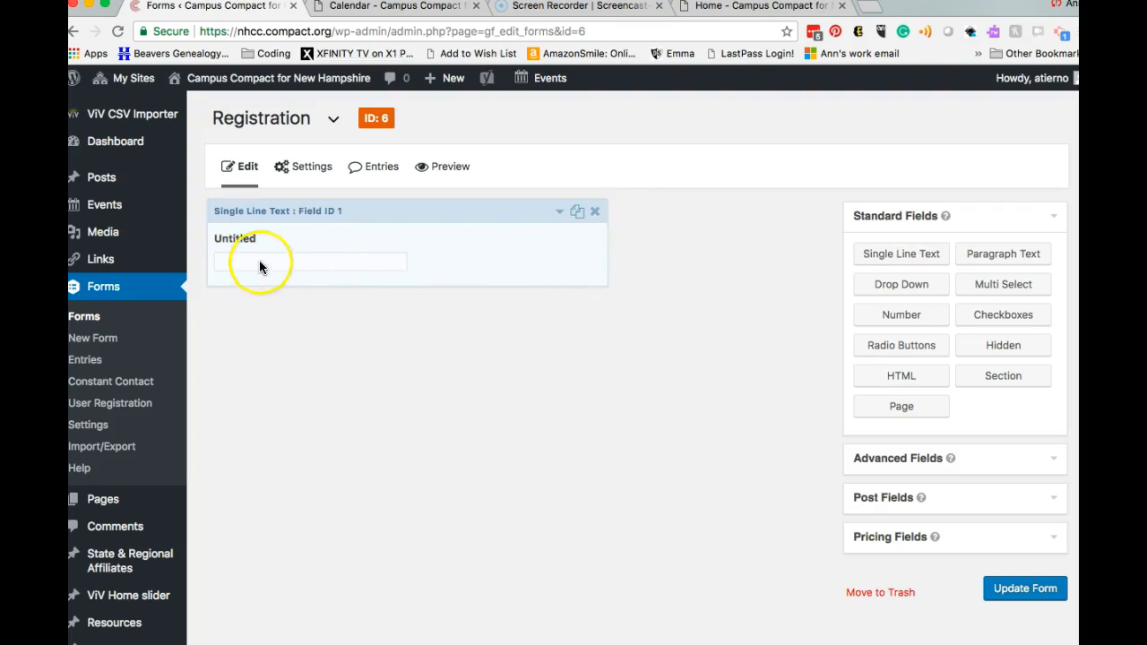
{"action": "left_click", "coordinate": [560, 215]}
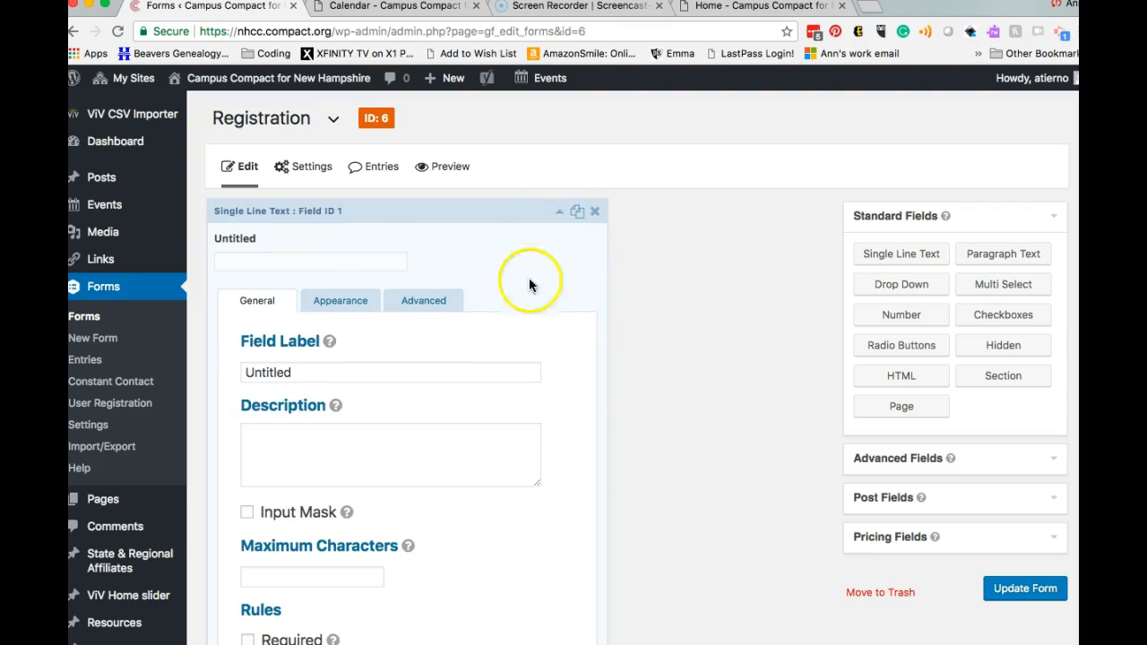
{"action": "scroll", "coordinate": [567, 359], "scroll_direction": "down", "scroll_amount": 3}
{"action": "scroll", "coordinate": [566, 359], "scroll_direction": "up", "scroll_amount": 3}
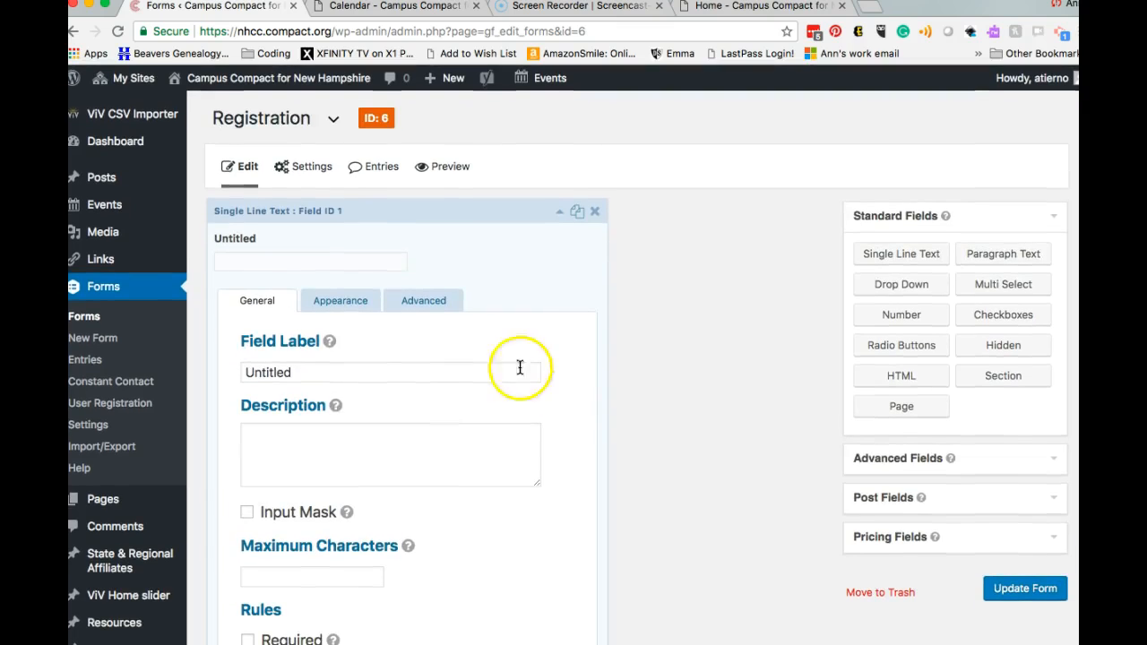
{"action": "left_click", "coordinate": [423, 370]}
{"action": "type", "text": "N"}
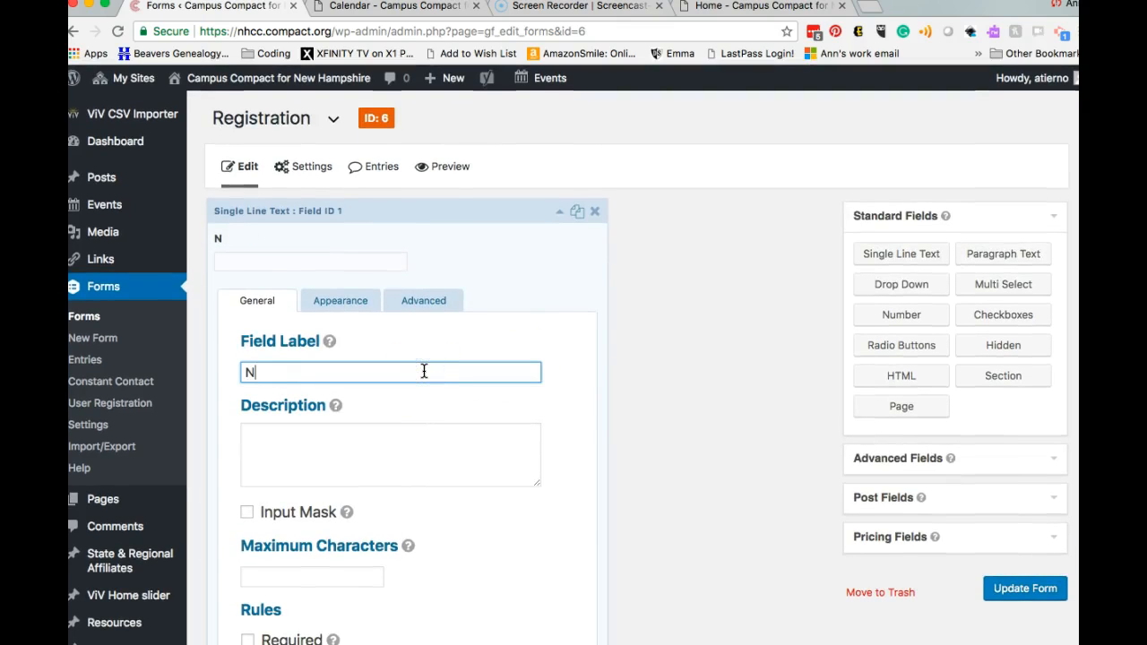
{"action": "key", "text": "BackSpace"}
{"action": "key", "text": "BackSpace"}
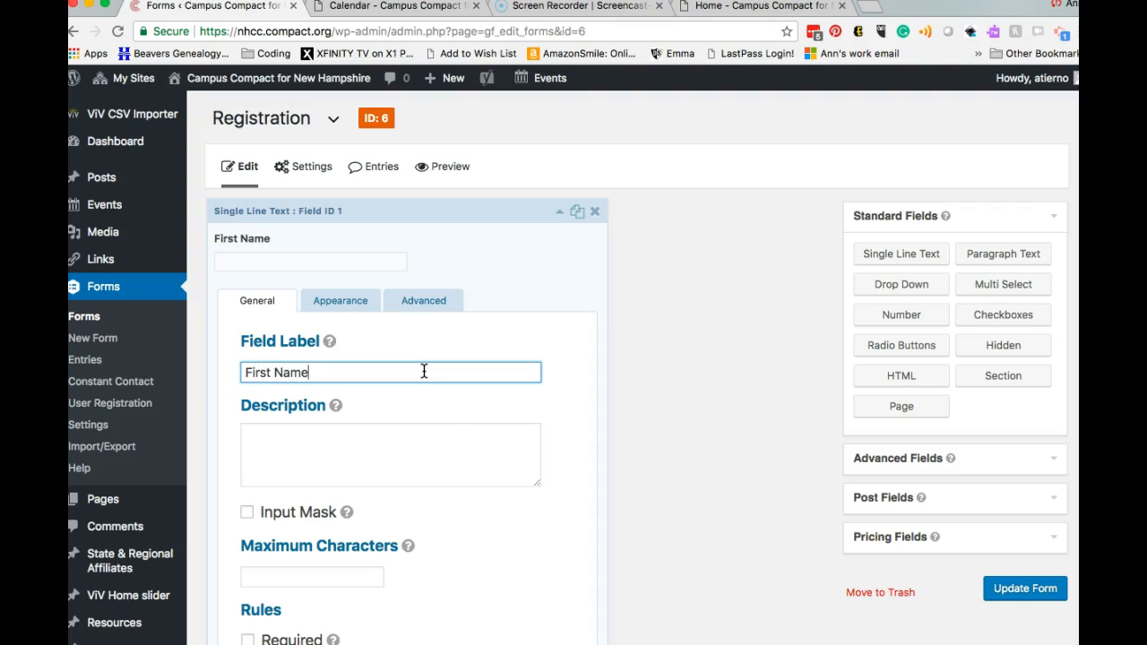
{"action": "scroll", "coordinate": [423, 457], "scroll_direction": "down", "scroll_amount": 3}
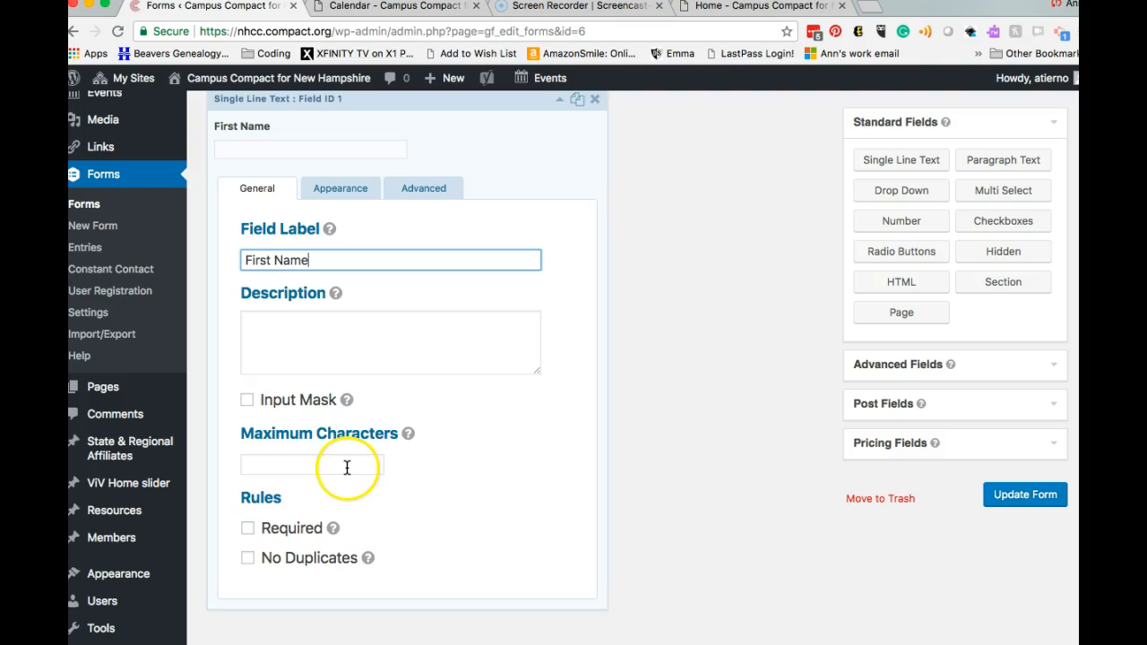
{"action": "left_click", "coordinate": [249, 533]}
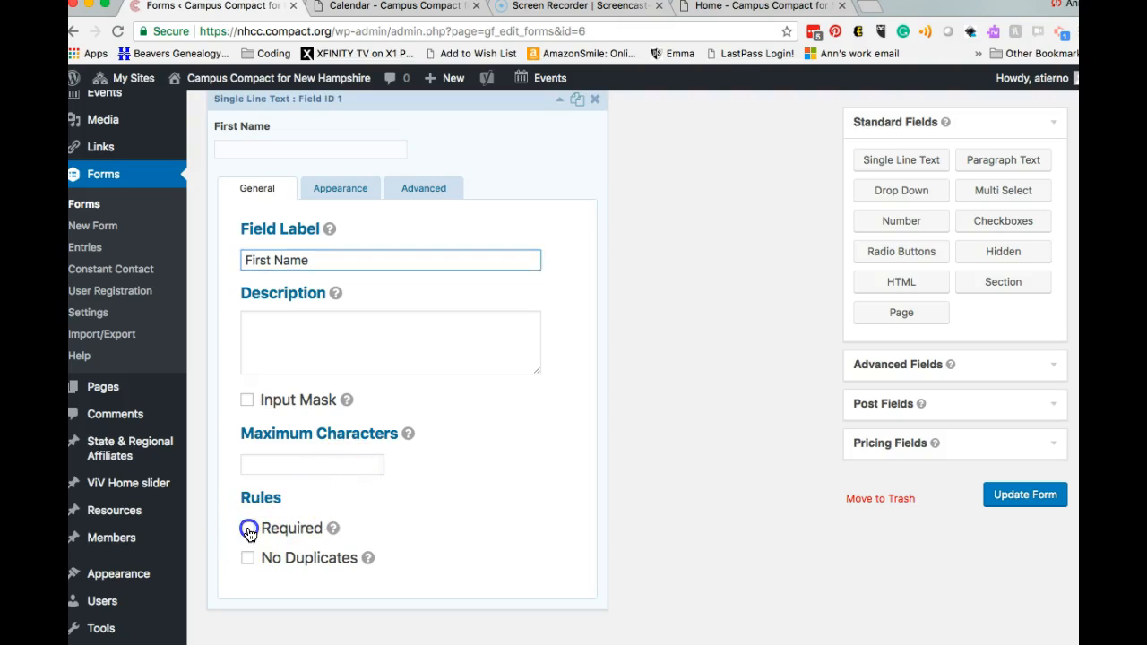
Step: Set the First Name field's size to Small in its appearance settings
{"action": "left_click", "coordinate": [347, 199]}
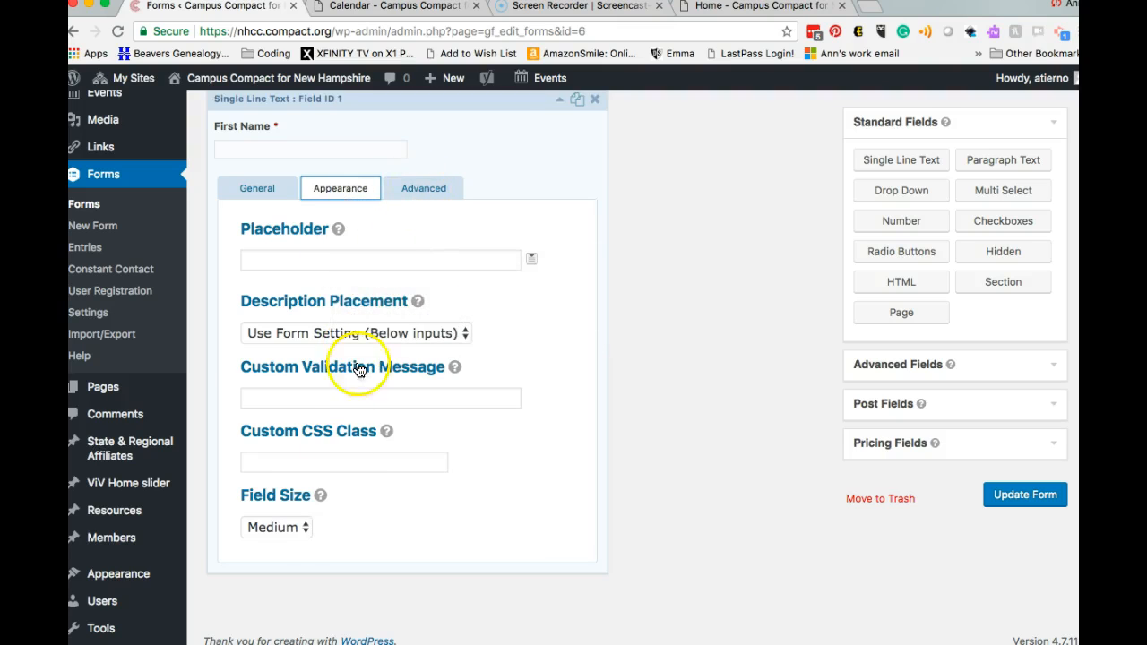
{"action": "left_click", "coordinate": [303, 530]}
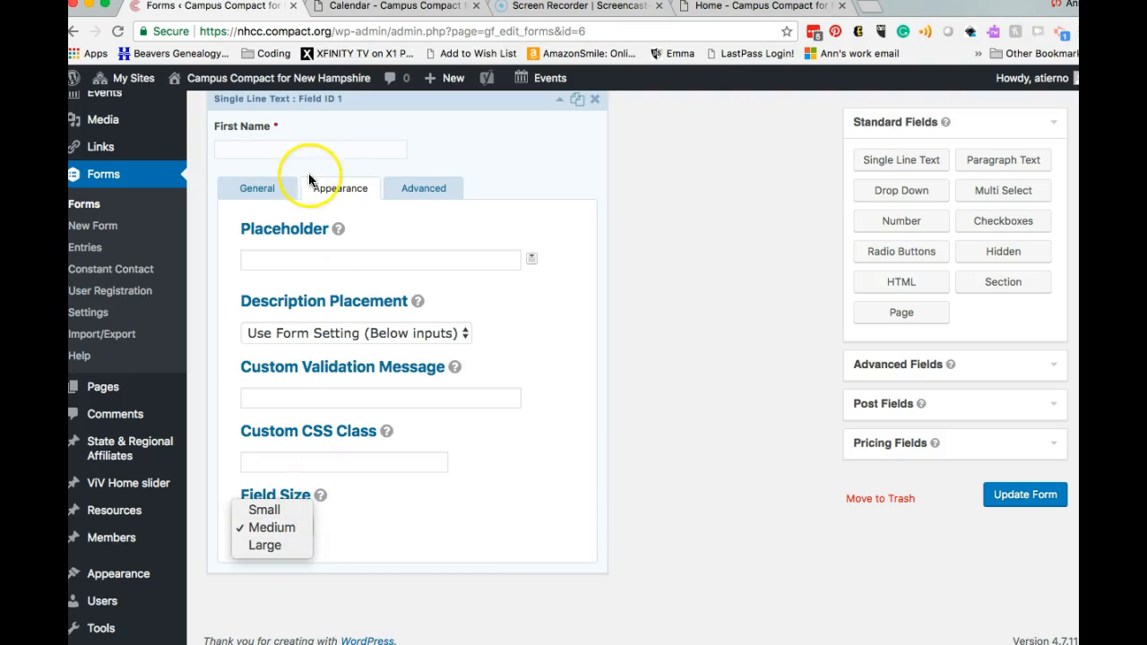
{"action": "left_click", "coordinate": [295, 544]}
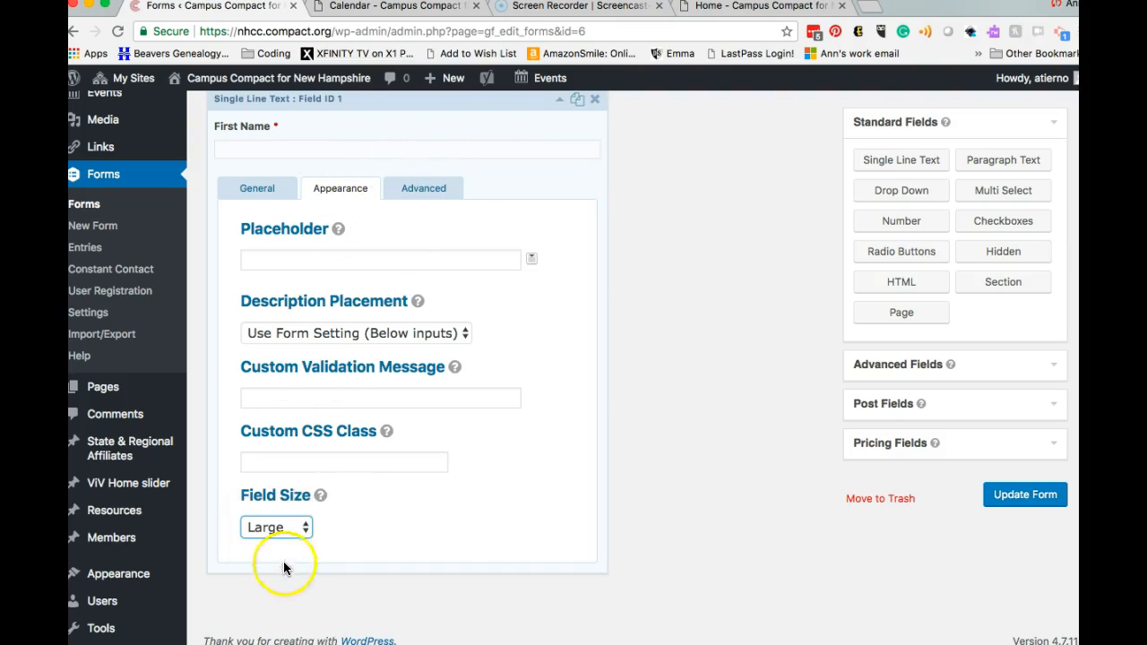
{"action": "left_click", "coordinate": [277, 530]}
{"action": "left_click", "coordinate": [290, 495]}
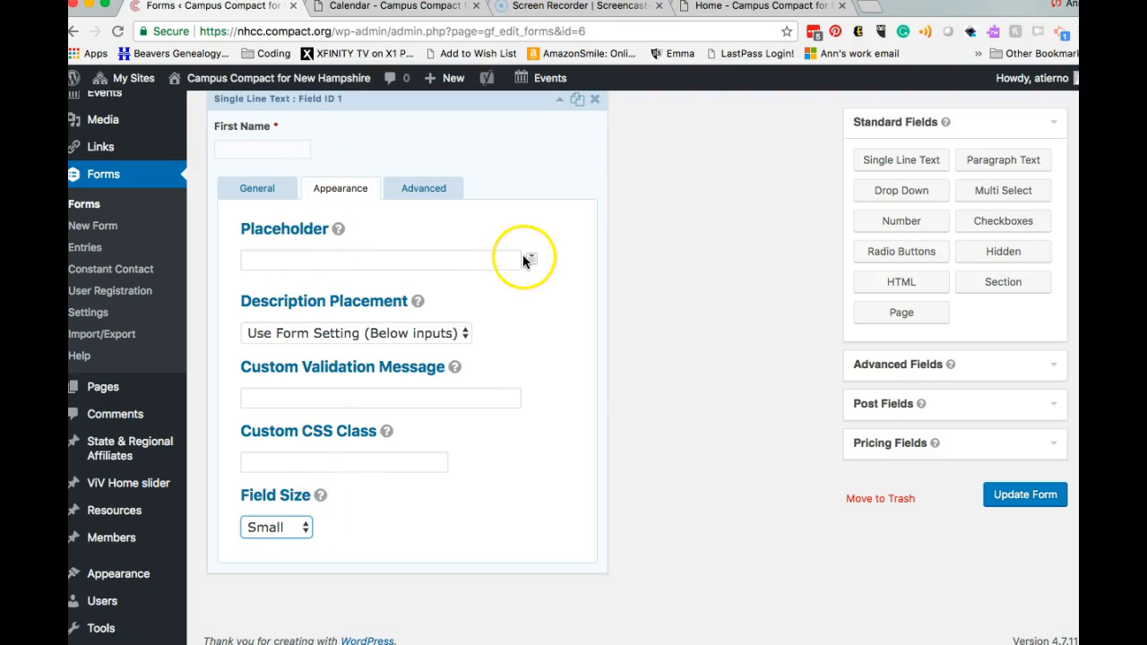
{"action": "left_click", "coordinate": [422, 192]}
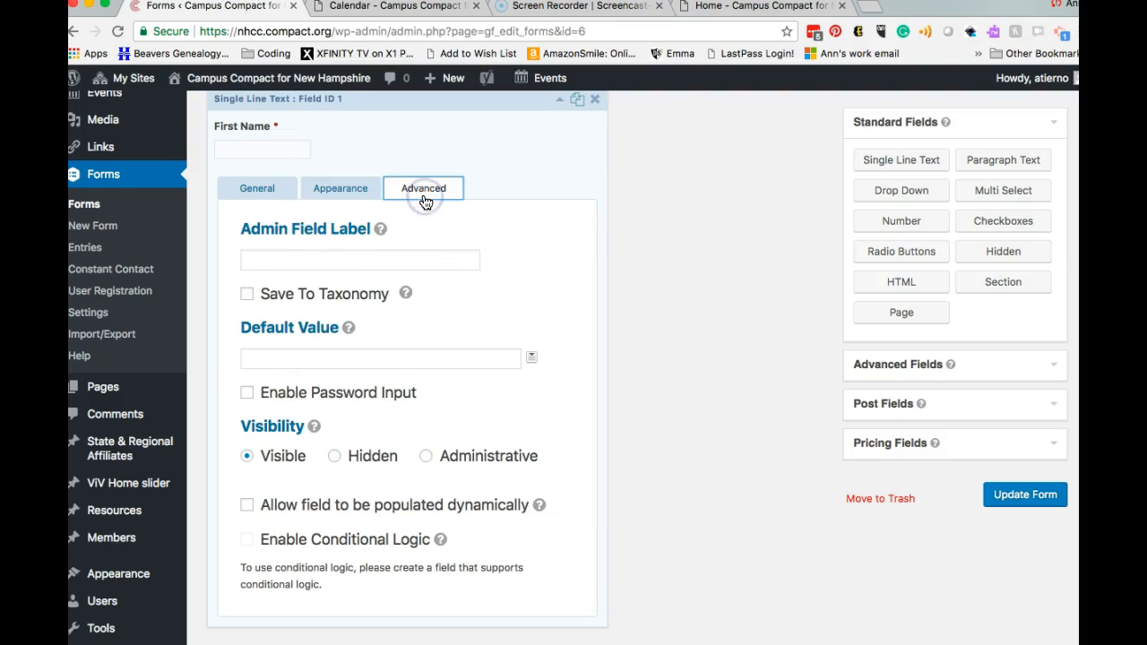
{"action": "scroll", "coordinate": [455, 354], "scroll_direction": "down", "scroll_amount": 3}
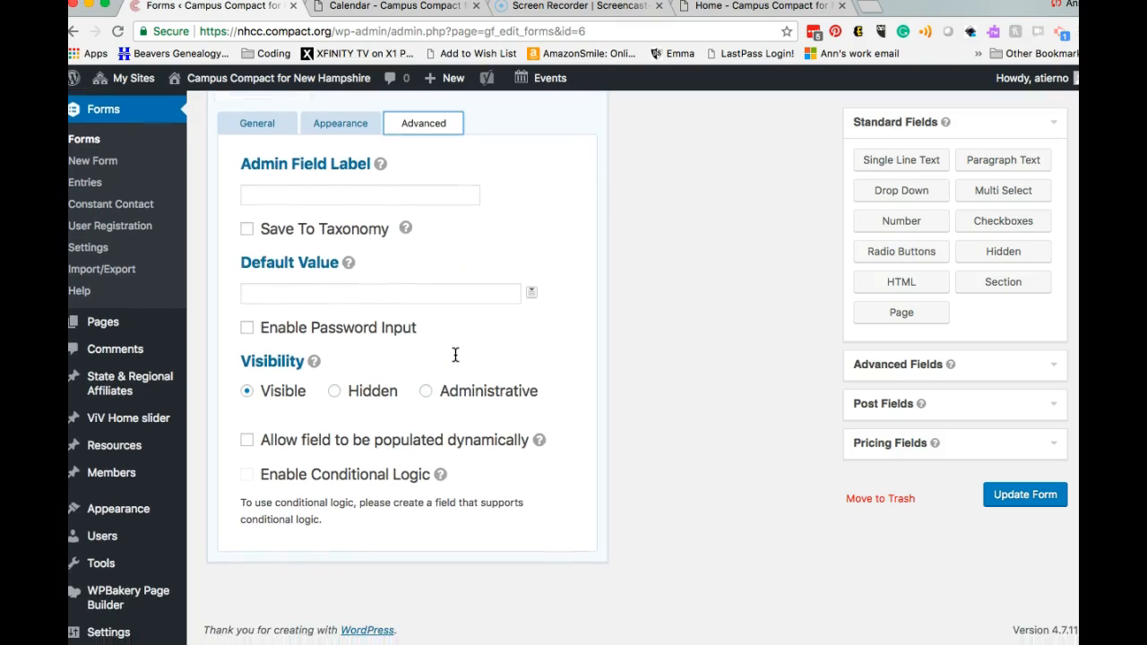
{"action": "scroll", "coordinate": [455, 355], "scroll_direction": "up", "scroll_amount": 4}
{"action": "left_click", "coordinate": [257, 312]}
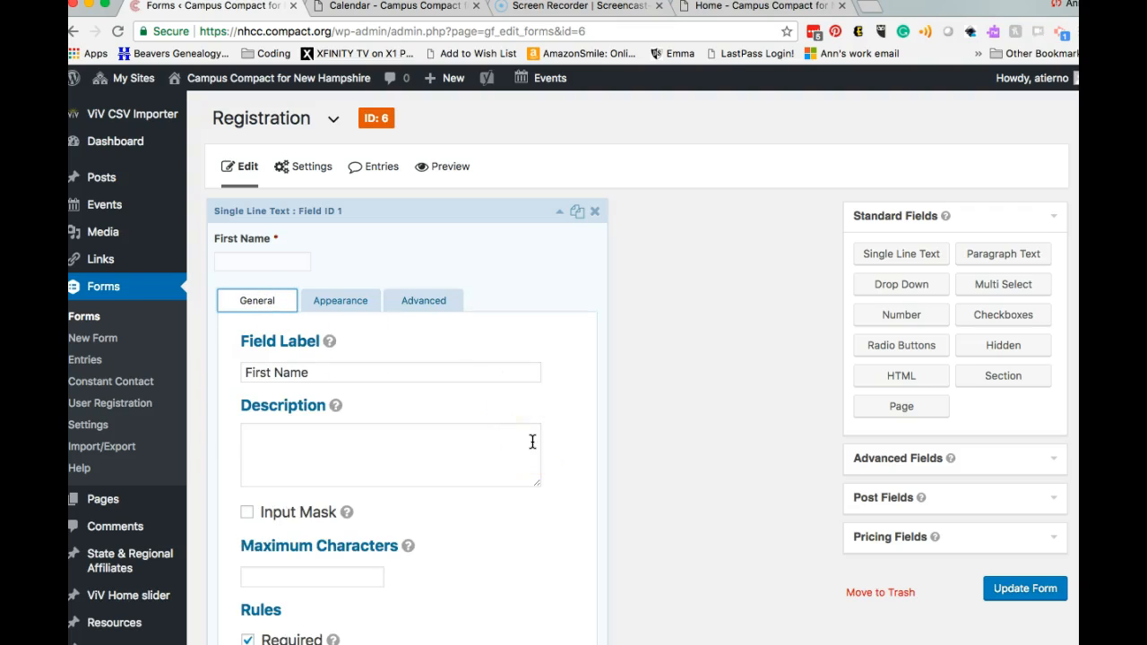
Step: Add a required single-line 'Last Name' field below First Name
{"action": "scroll", "coordinate": [532, 441], "scroll_direction": "down", "scroll_amount": 1}
{"action": "left_click", "coordinate": [559, 188]}
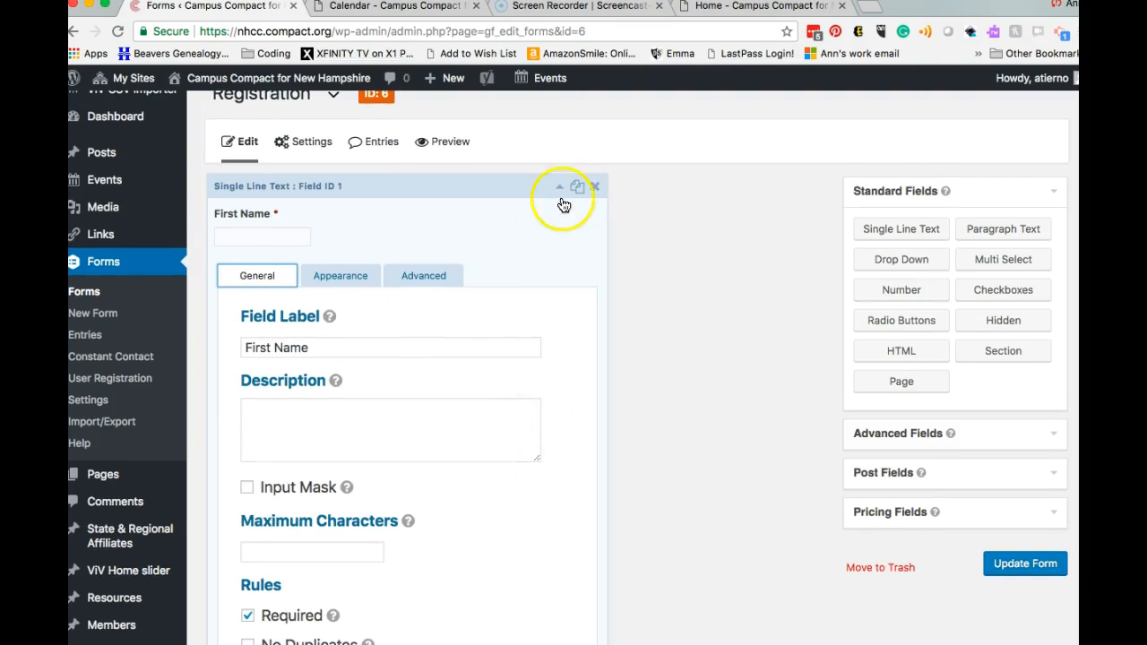
{"action": "left_click", "coordinate": [927, 232]}
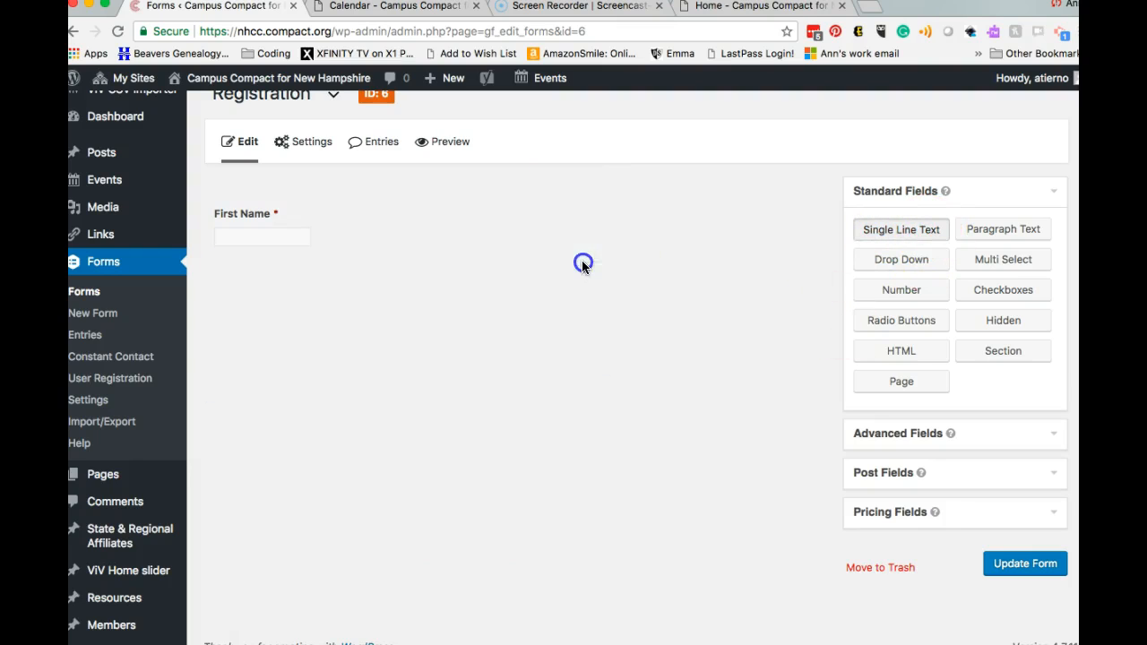
{"action": "mouse_move", "coordinate": [379, 335]}
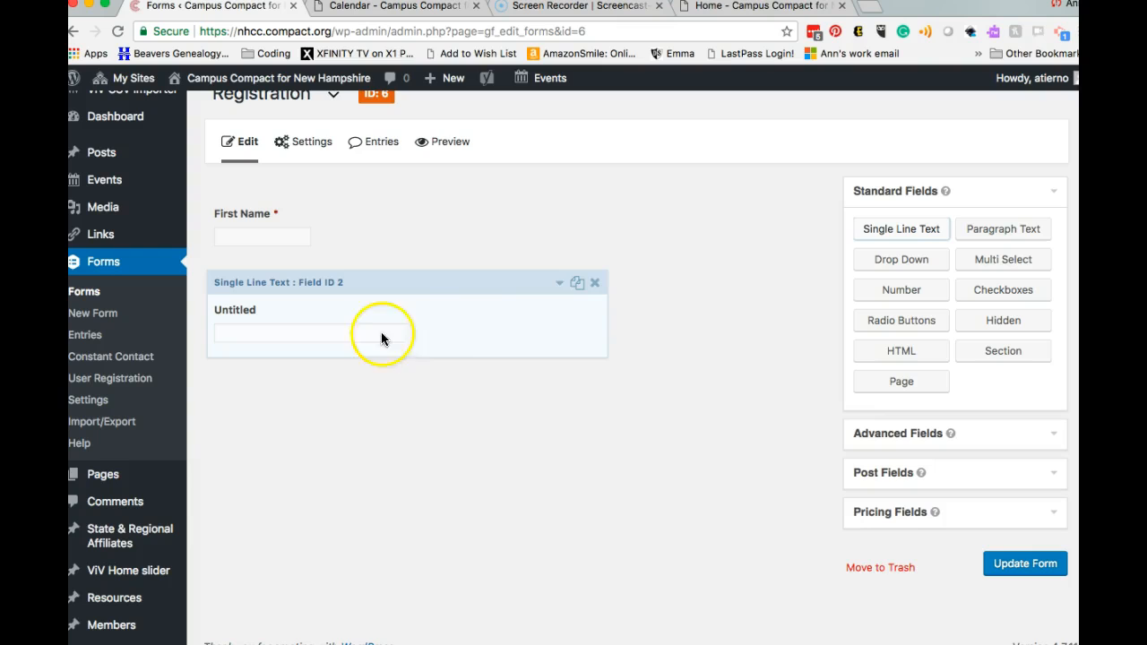
{"action": "left_click", "coordinate": [560, 287]}
{"action": "left_click", "coordinate": [306, 335]}
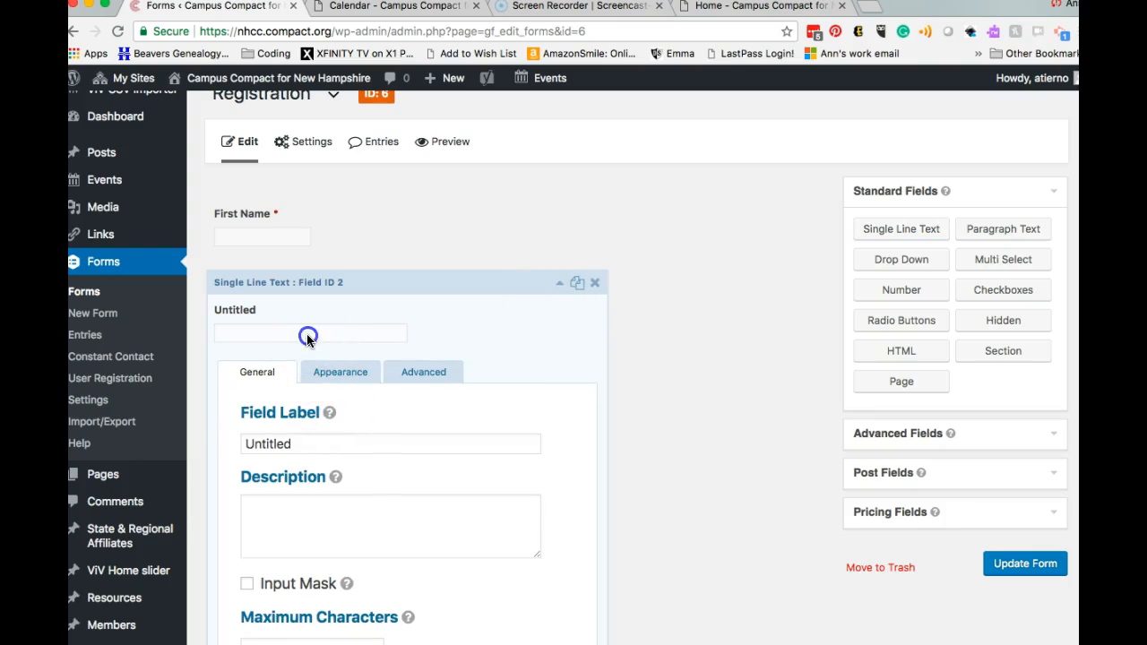
{"action": "left_click", "coordinate": [559, 180]}
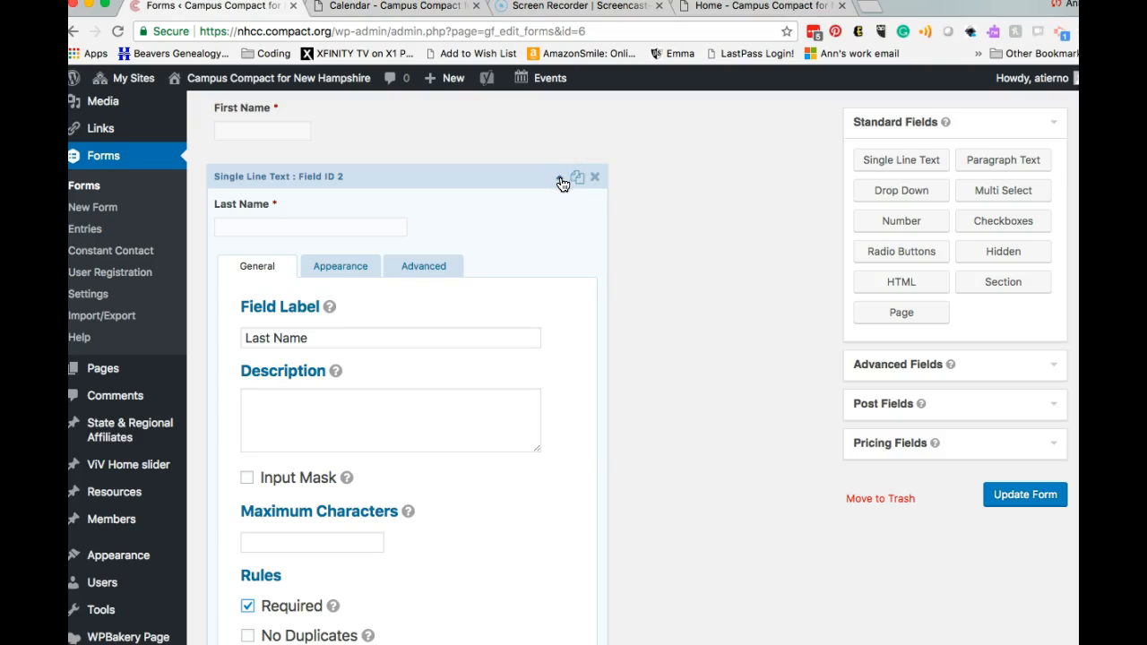
{"action": "left_click", "coordinate": [560, 179]}
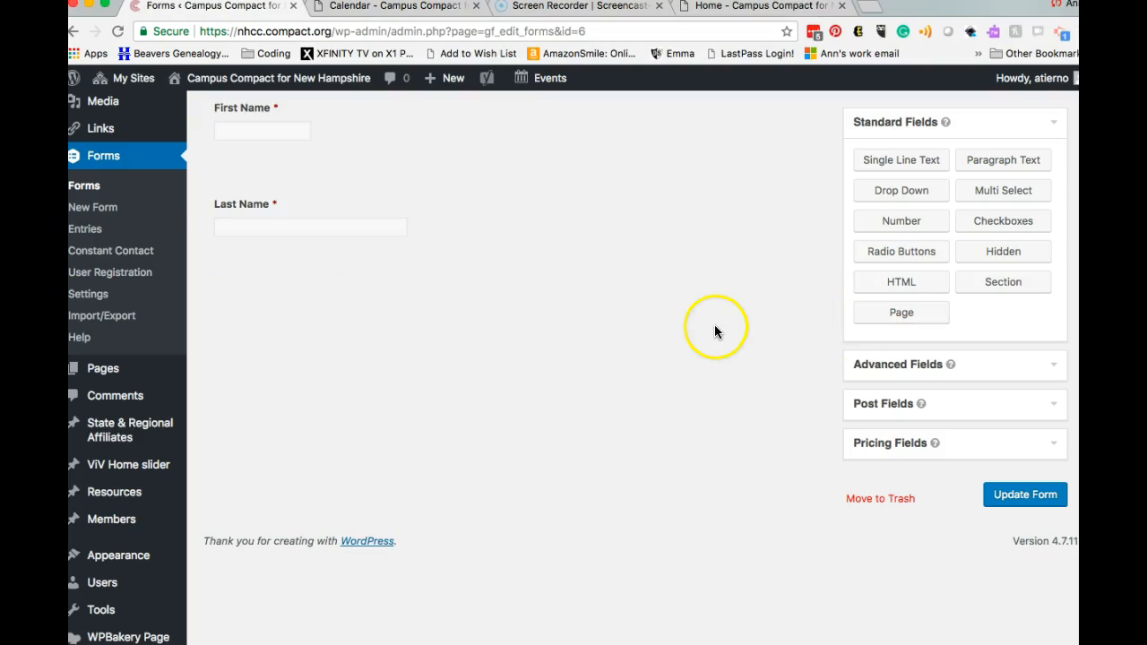
{"action": "scroll", "coordinate": [716, 331], "scroll_direction": "up", "scroll_amount": 1}
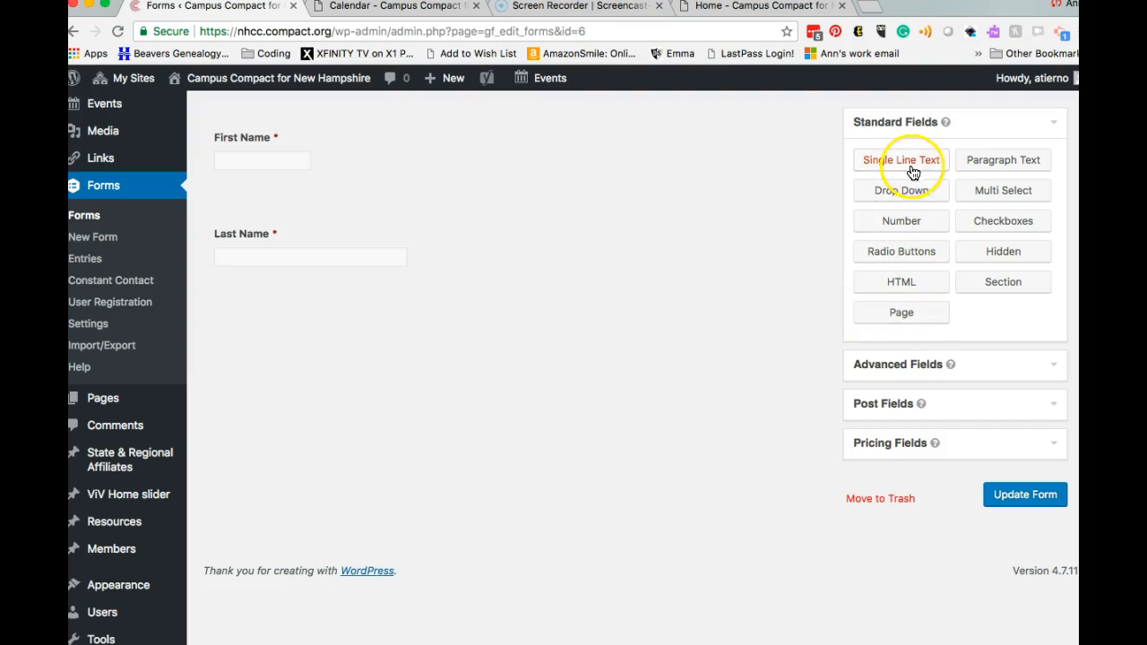
Step: Add a required 'Email address' text field, then an untitled drop-down below it
{"action": "left_click_drag", "start_coordinate": [911, 171], "coordinate": [611, 355]}
{"action": "left_click_drag", "start_coordinate": [869, 154], "coordinate": [371, 376]}
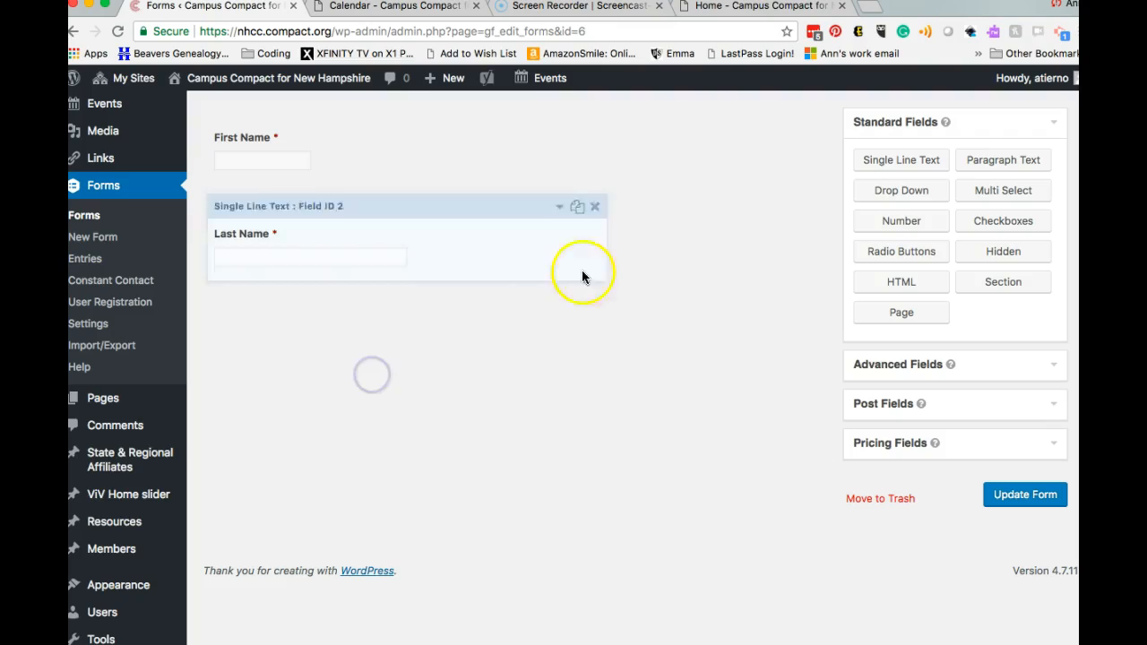
{"action": "left_click_drag", "start_coordinate": [869, 172], "coordinate": [300, 334]}
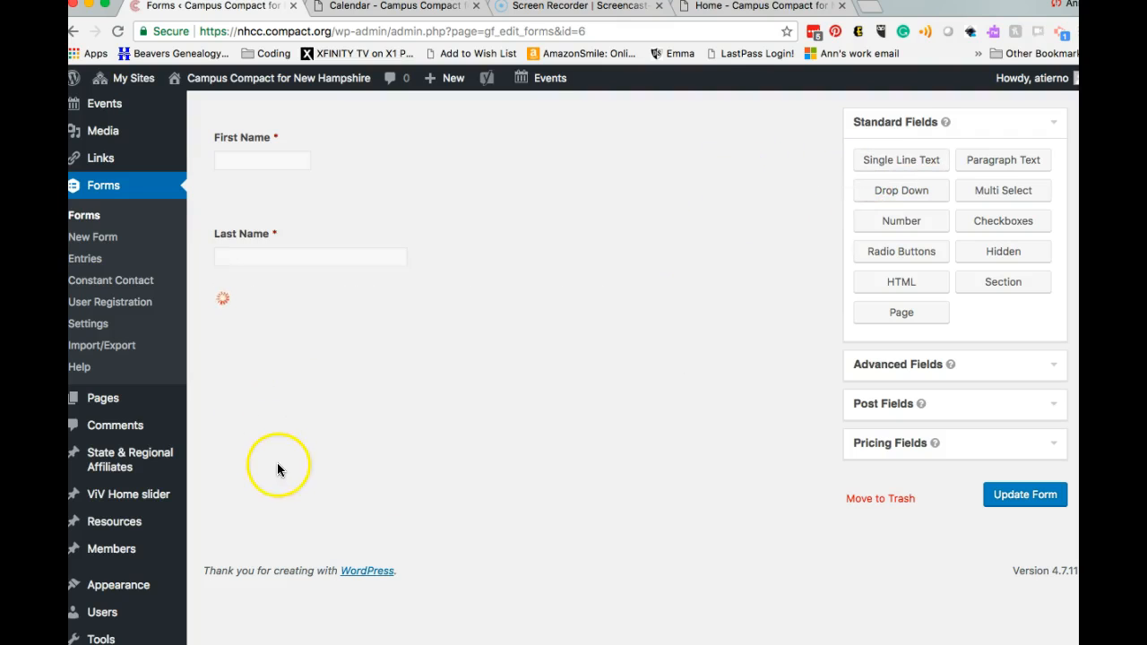
{"action": "mouse_move", "coordinate": [159, 580]}
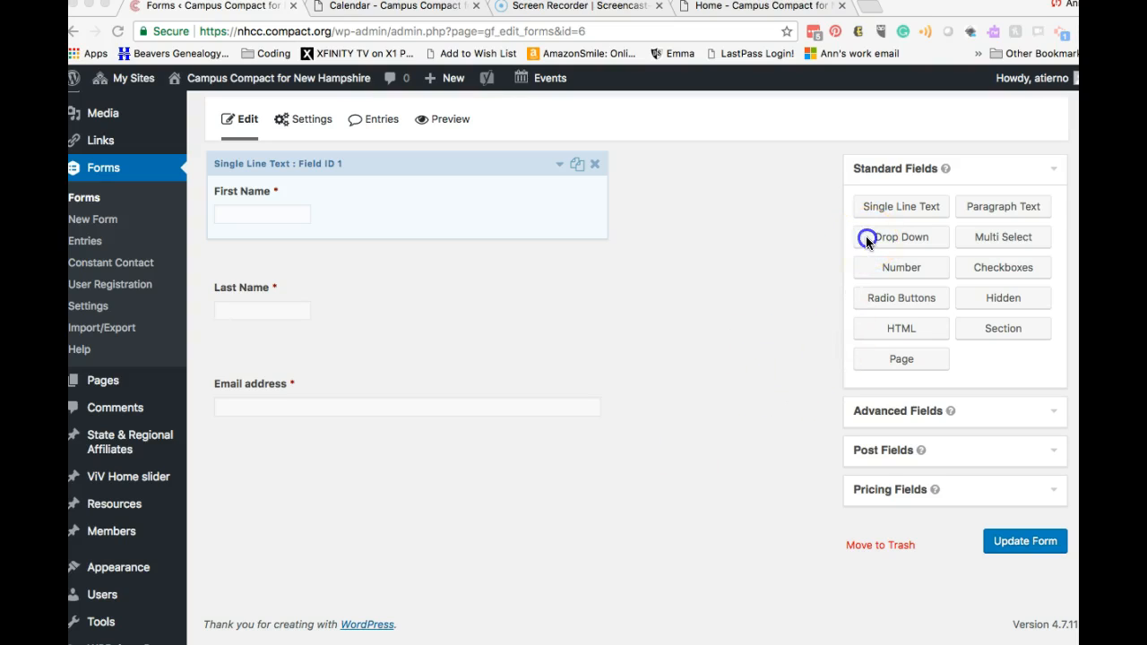
{"action": "left_click_drag", "start_coordinate": [860, 242], "coordinate": [242, 479]}
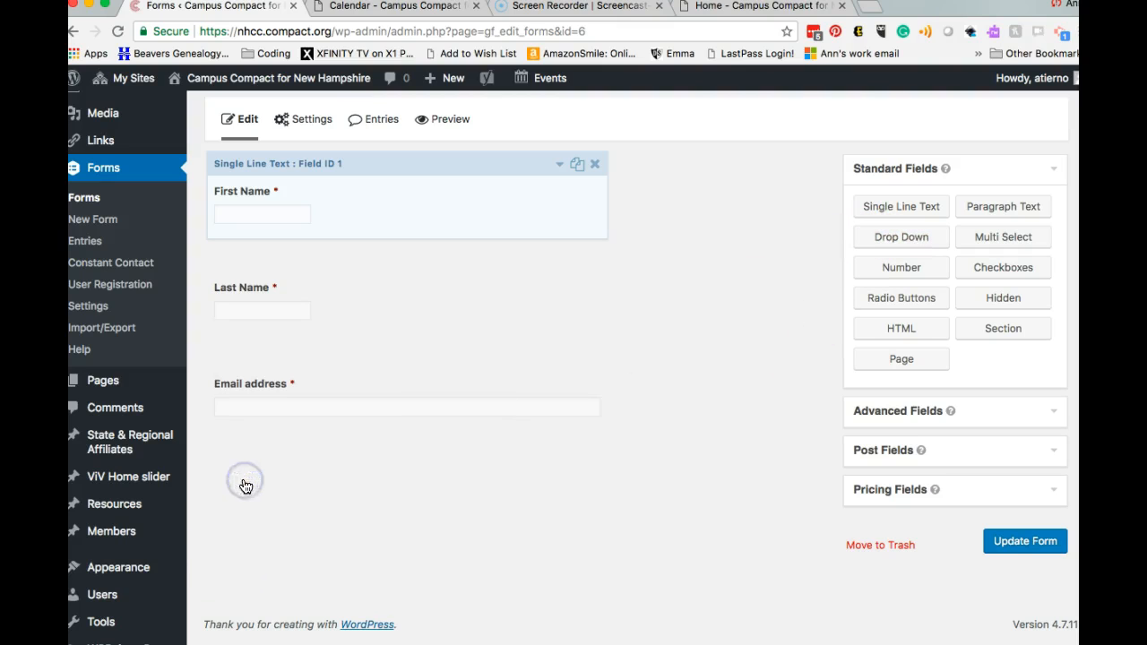
{"action": "left_click_drag", "start_coordinate": [876, 234], "coordinate": [393, 558]}
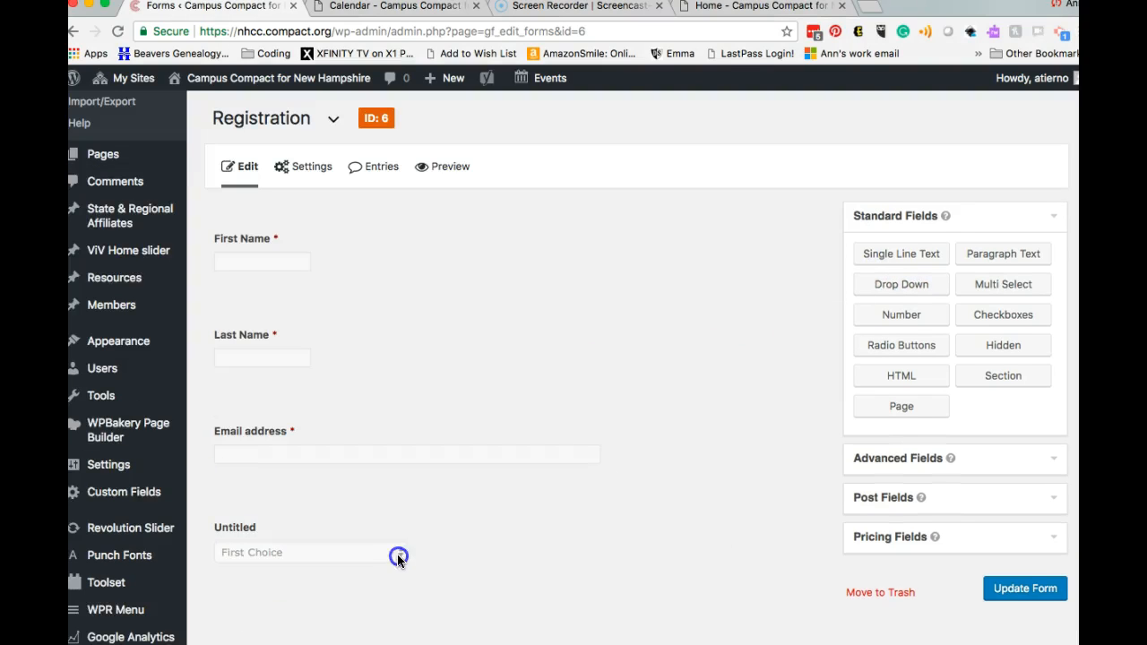
Step: Place a Radio Buttons field with First, Second and Third Choice above the drop-down
{"action": "left_click", "coordinate": [553, 500]}
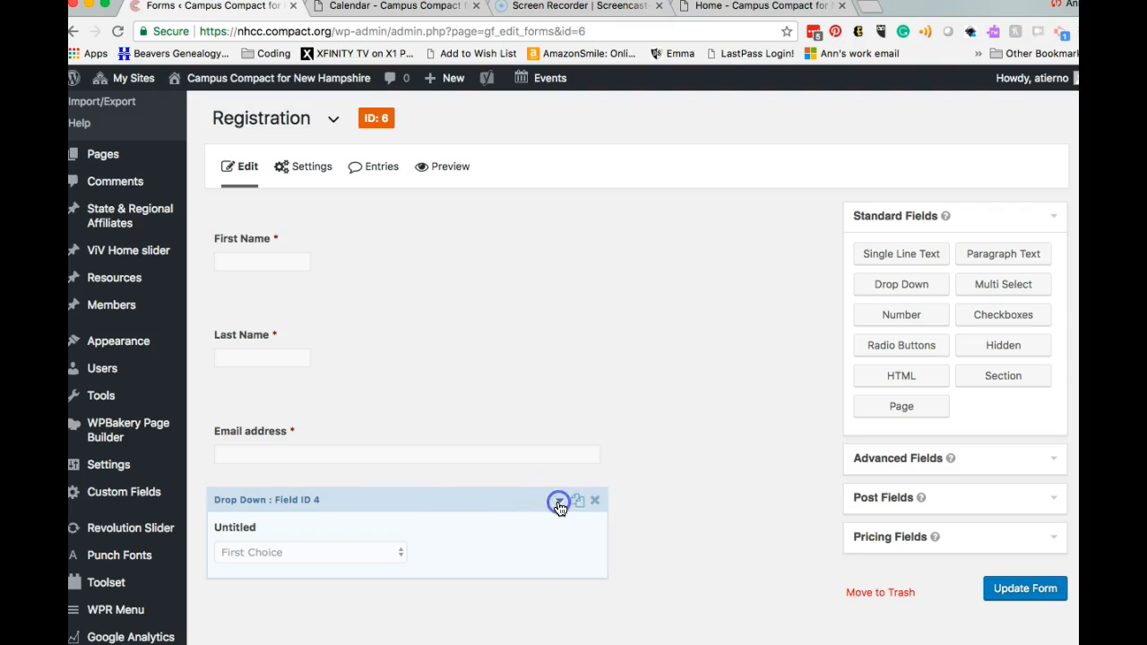
{"action": "scroll", "coordinate": [438, 556], "scroll_direction": "down", "scroll_amount": 5}
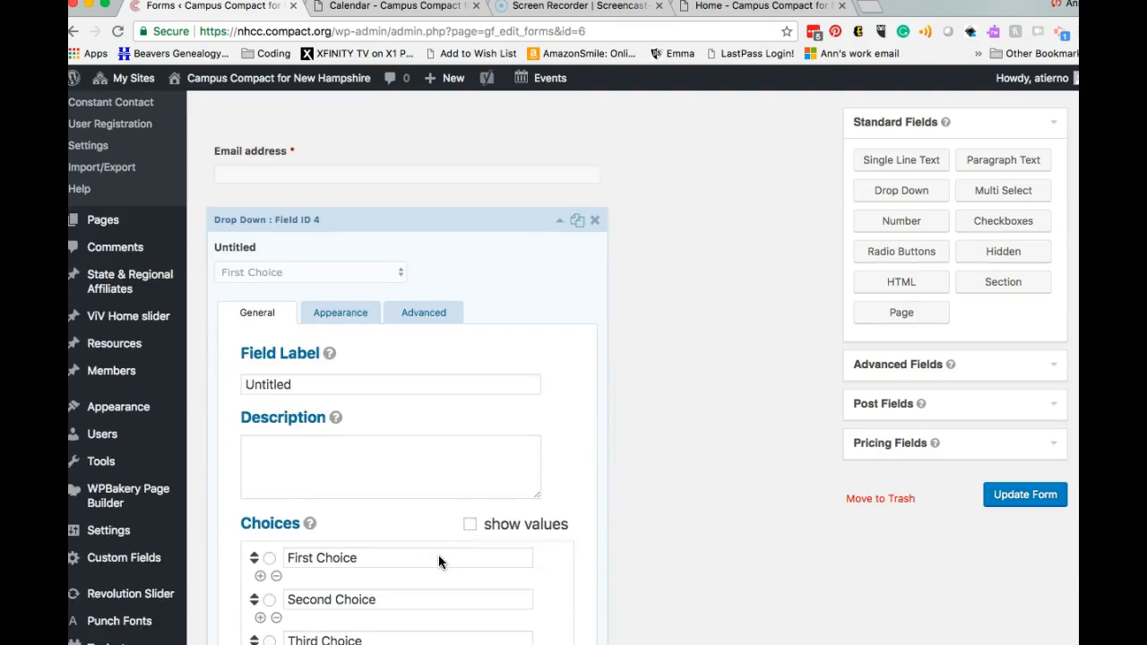
{"action": "scroll", "coordinate": [438, 562], "scroll_direction": "down", "scroll_amount": 1}
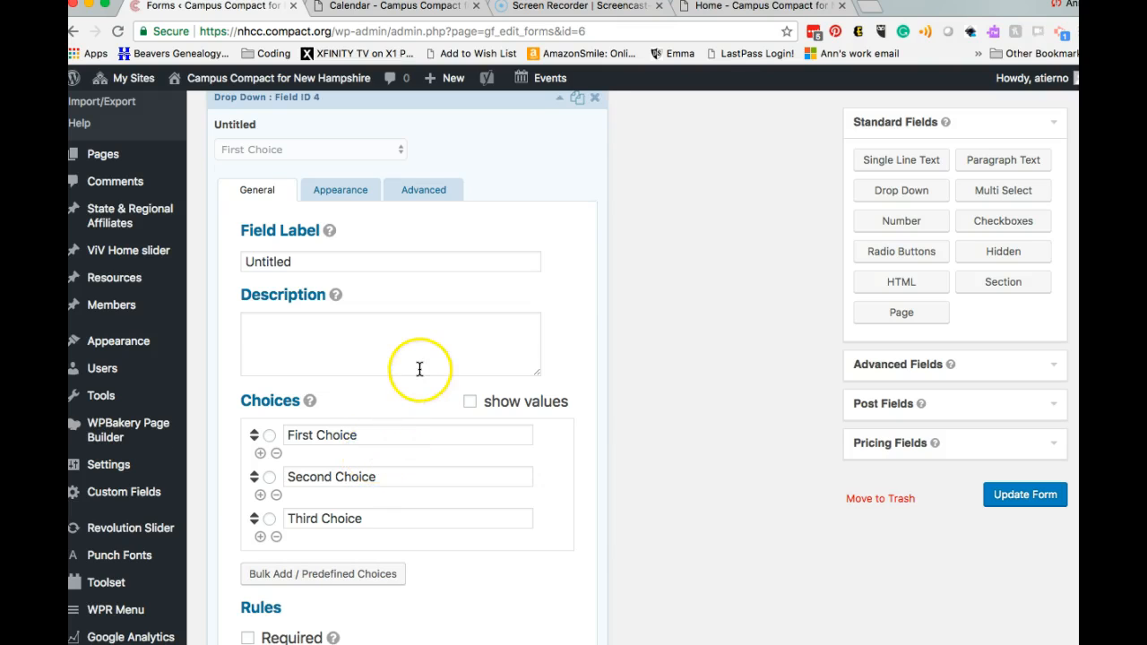
{"action": "scroll", "coordinate": [419, 368], "scroll_direction": "up", "scroll_amount": 2}
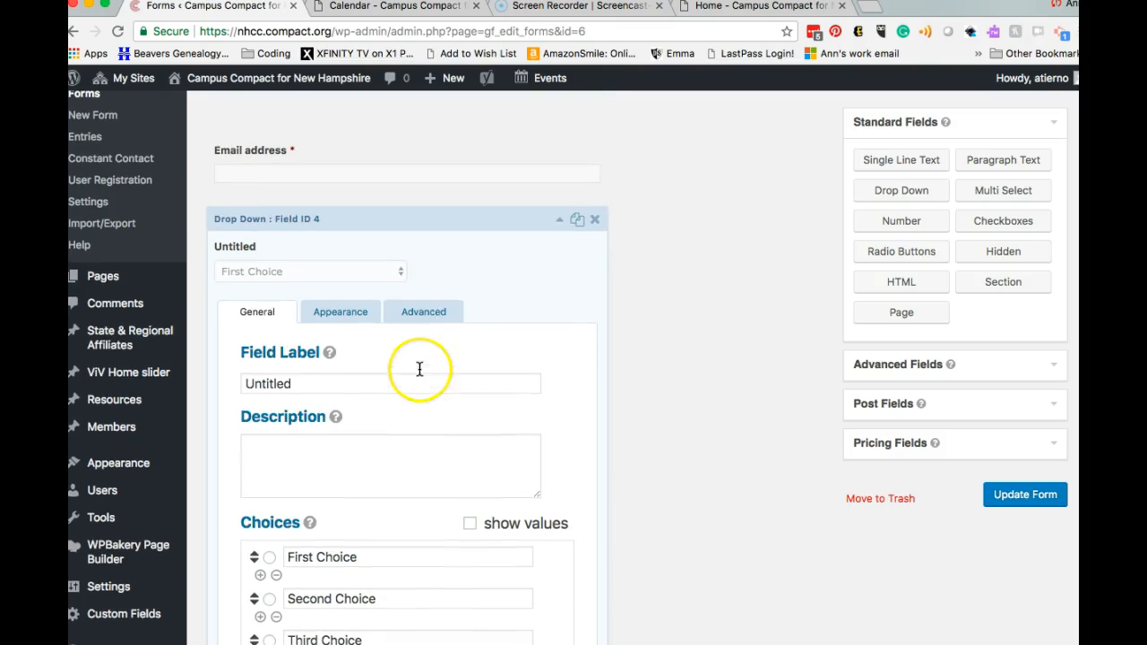
{"action": "left_click", "coordinate": [560, 224]}
{"action": "left_click_drag", "start_coordinate": [896, 259], "coordinate": [317, 480]}
{"action": "left_click_drag", "start_coordinate": [932, 253], "coordinate": [402, 282]}
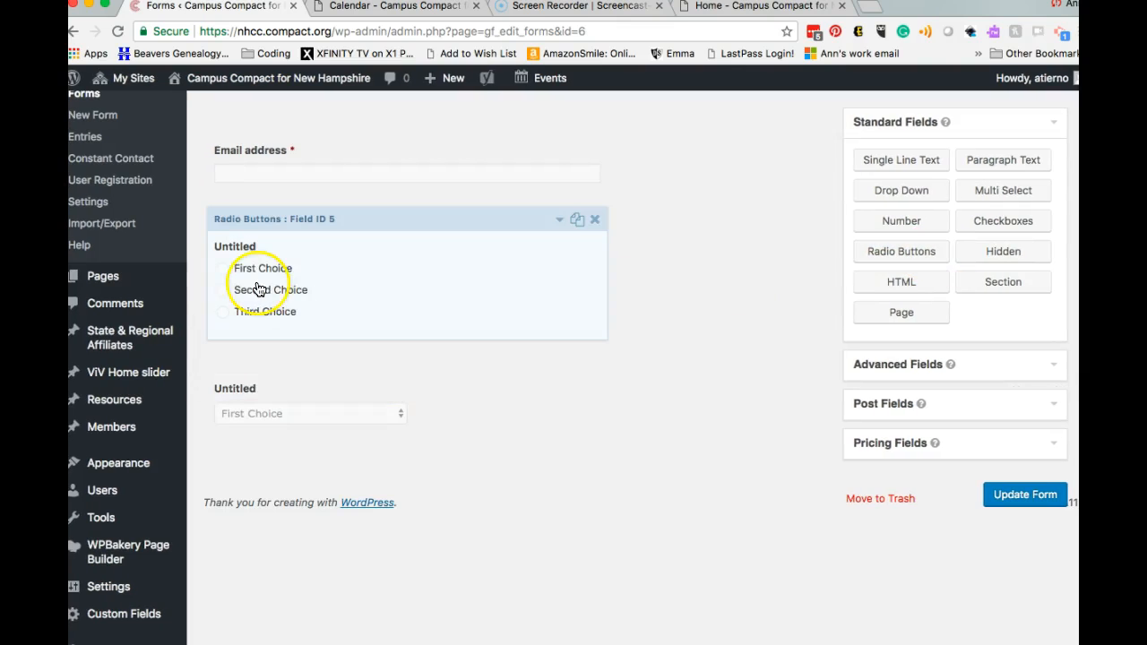
Step: Place a Checkboxes field with three default choices between the radio buttons and drop-down
{"action": "left_click", "coordinate": [229, 269]}
{"action": "left_click", "coordinate": [224, 269]}
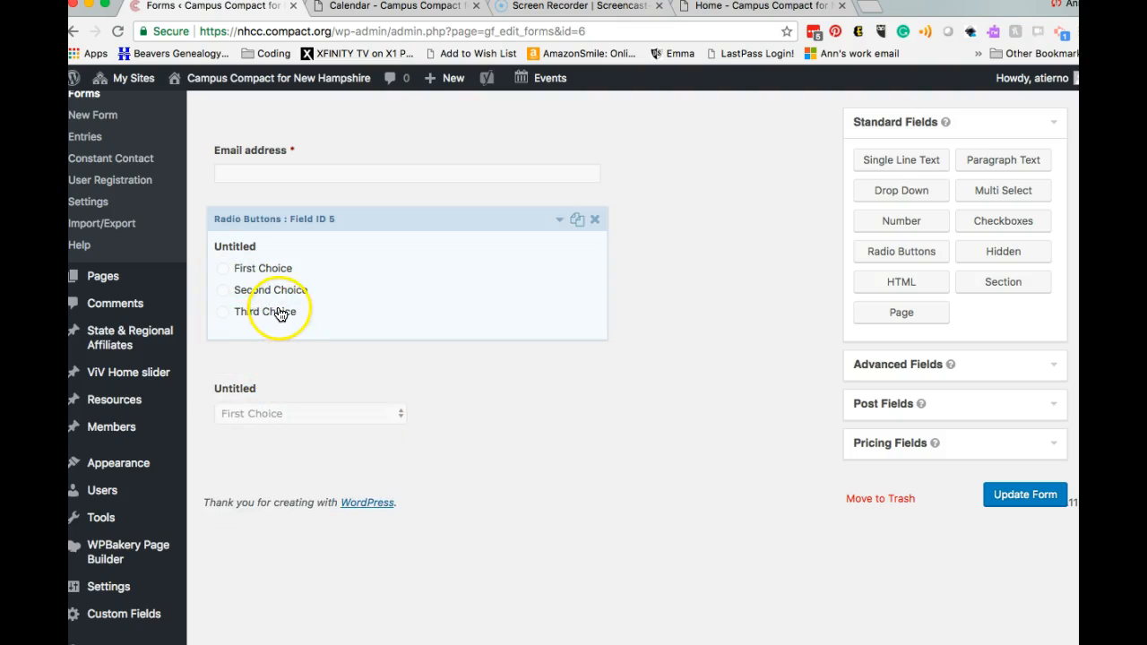
{"action": "left_click_drag", "start_coordinate": [998, 226], "coordinate": [472, 418]}
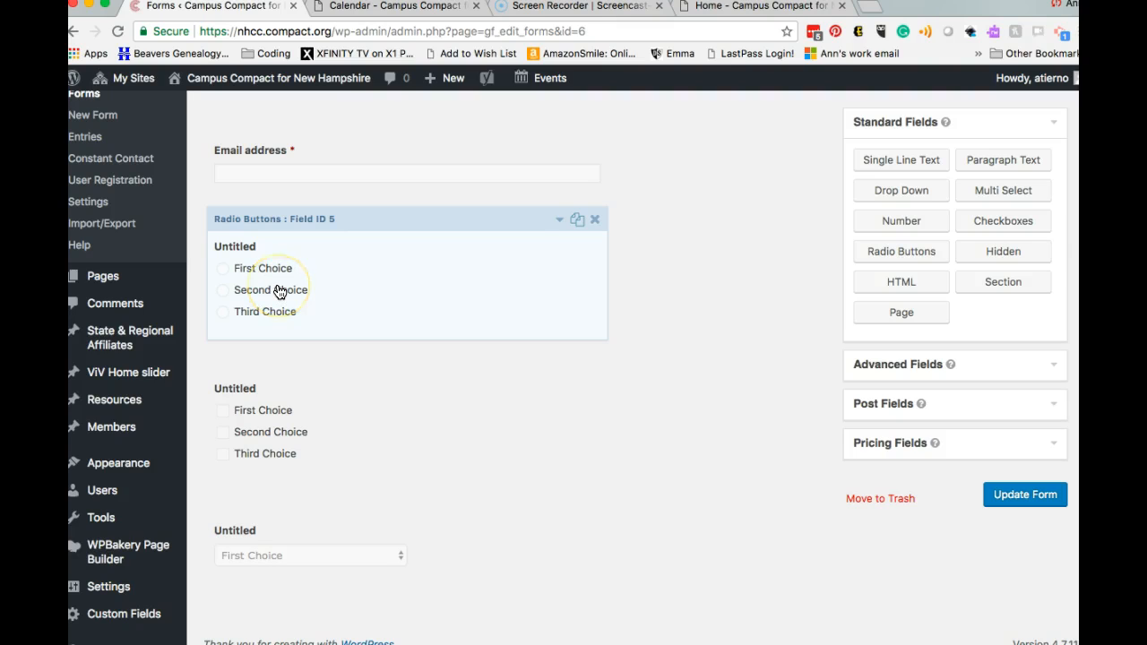
{"action": "left_click", "coordinate": [272, 445]}
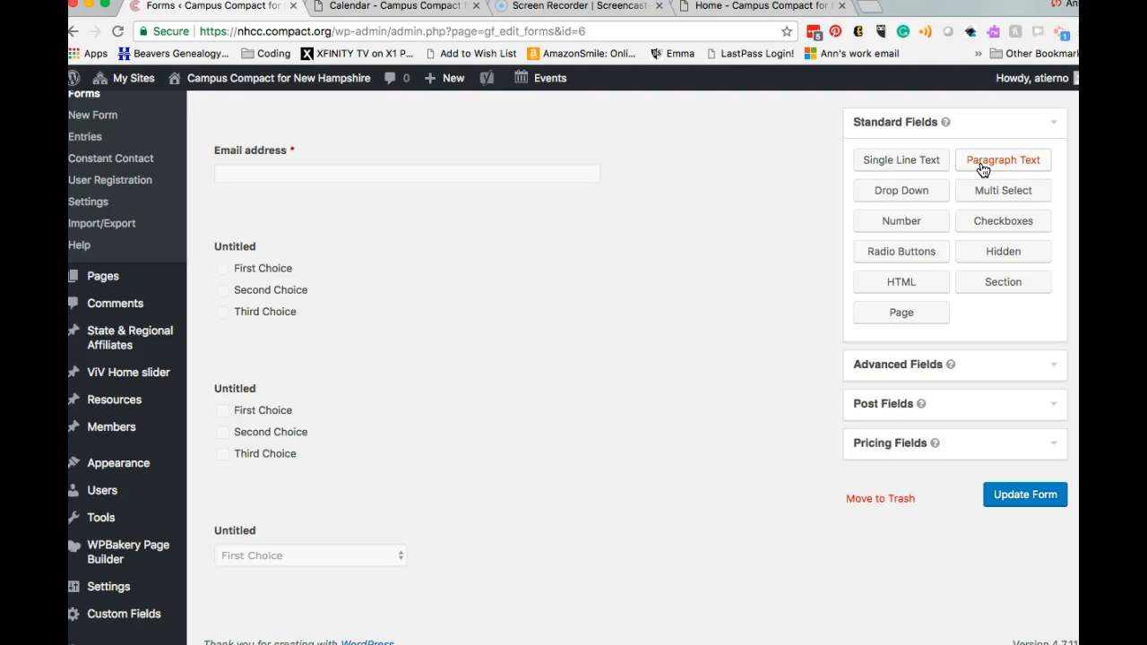
Step: Add a paragraph text field below Email address, review Advanced and Post fields, and update the form
{"action": "left_click_drag", "start_coordinate": [982, 168], "coordinate": [451, 225]}
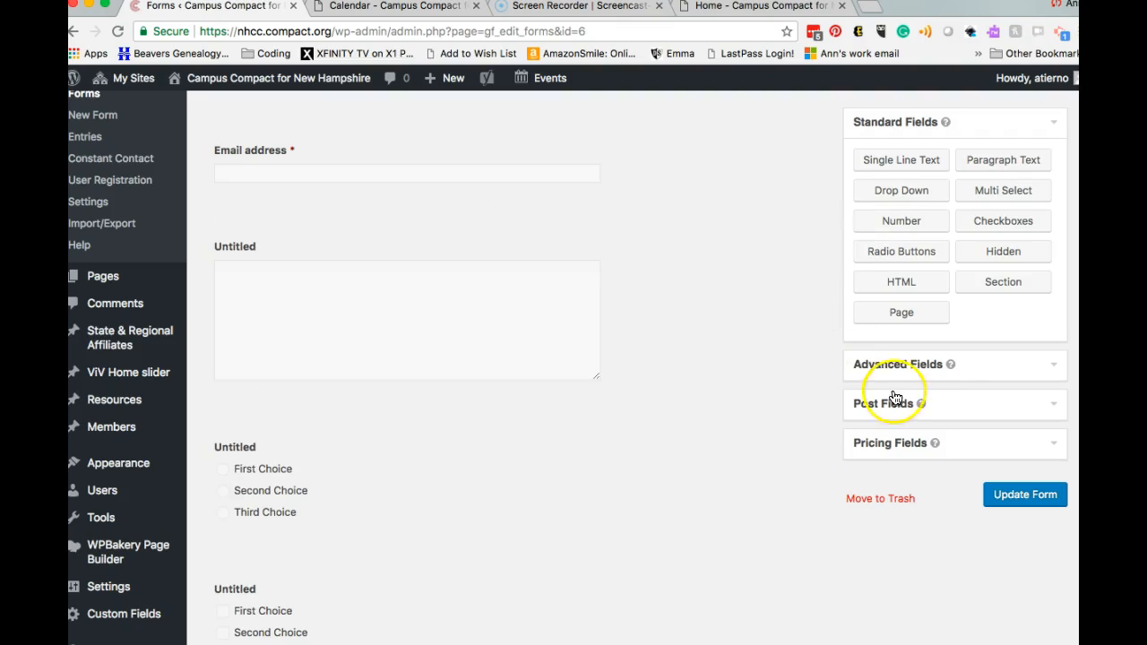
{"action": "left_click", "coordinate": [935, 367]}
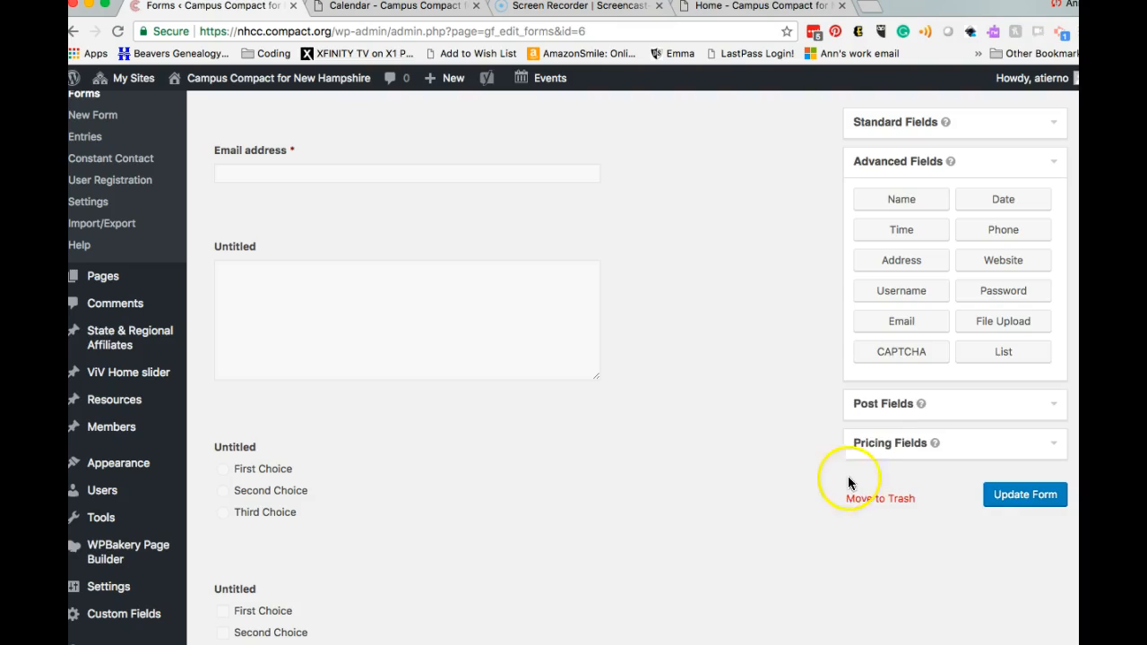
{"action": "left_click", "coordinate": [887, 404]}
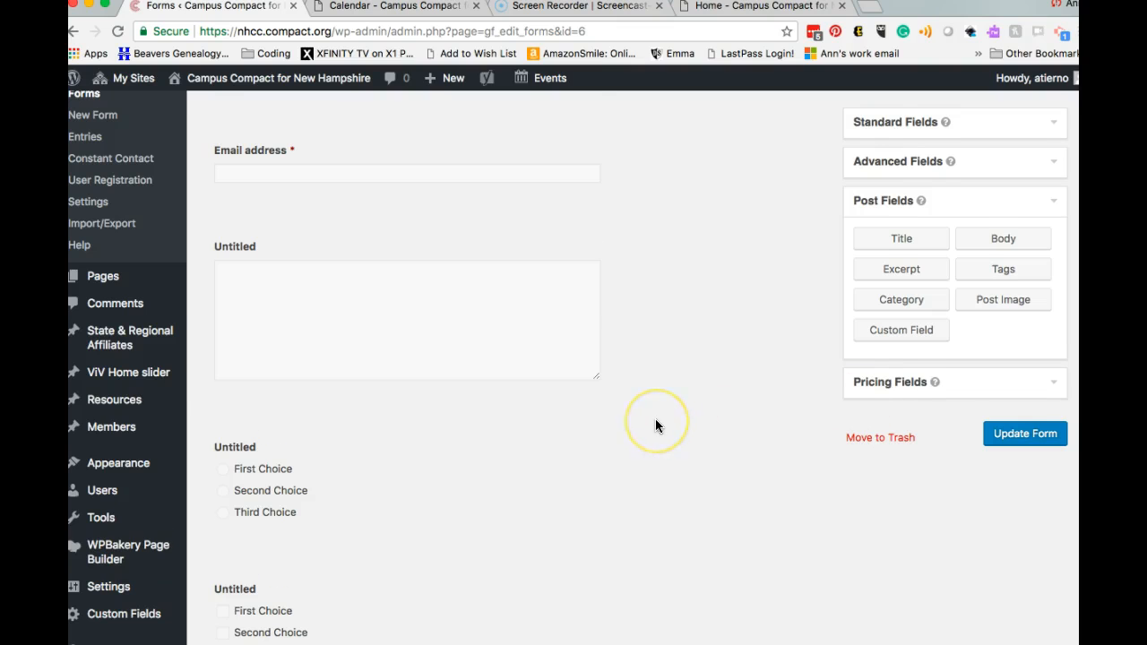
{"action": "scroll", "coordinate": [654, 419], "scroll_direction": "down", "scroll_amount": 2}
{"action": "scroll", "coordinate": [655, 420], "scroll_direction": "up", "scroll_amount": 5}
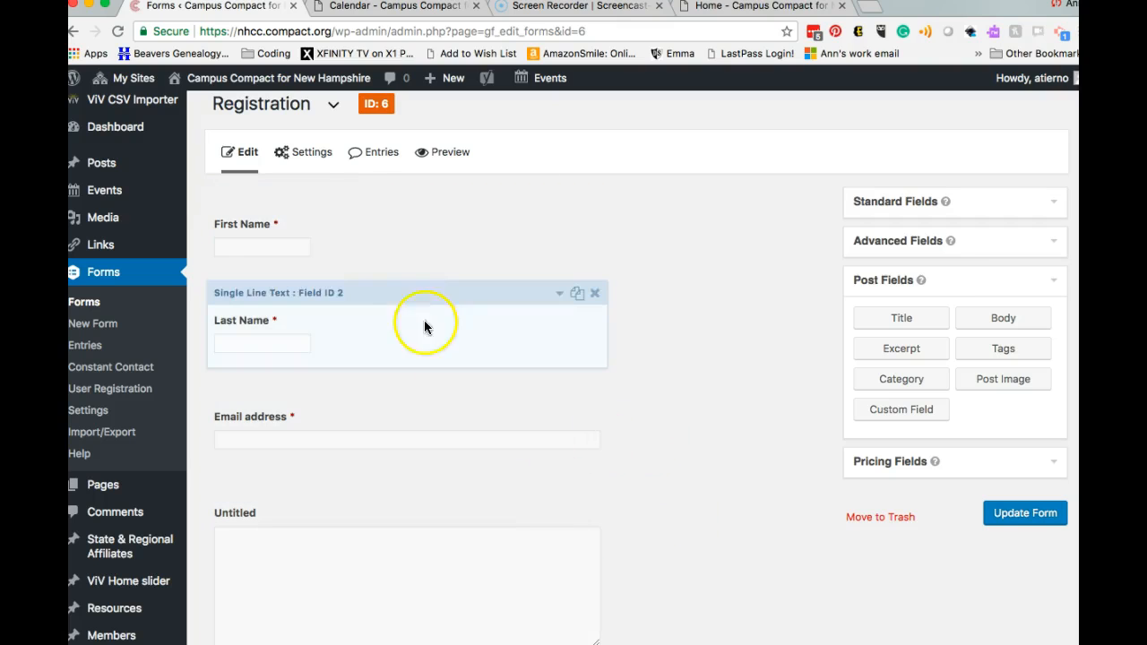
{"action": "mouse_move", "coordinate": [310, 170]}
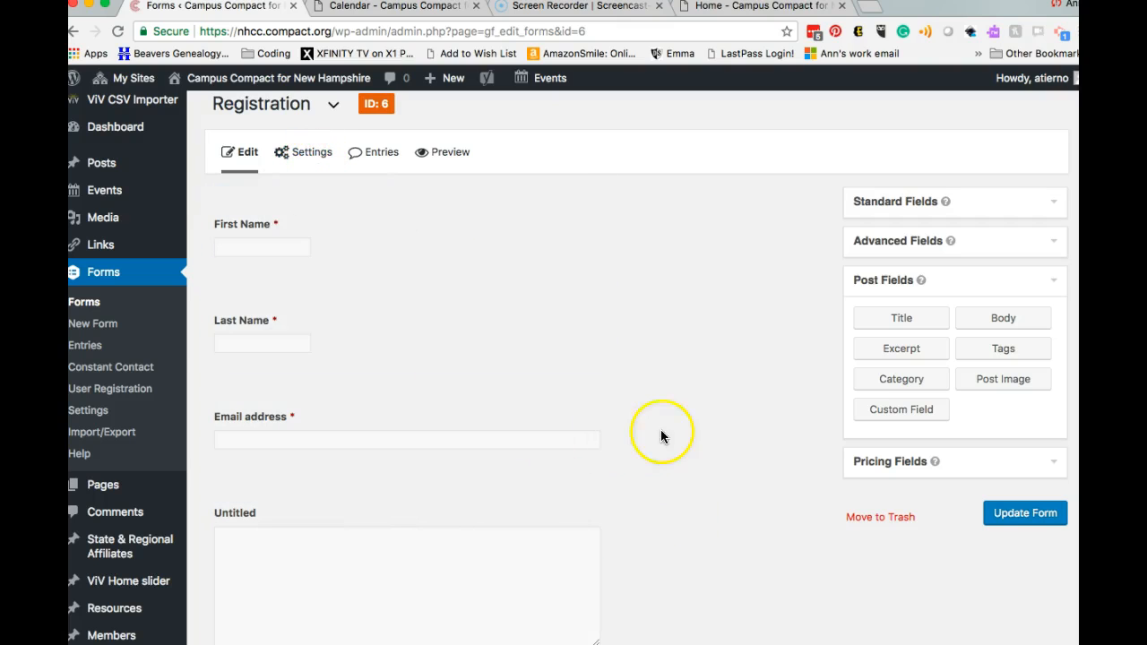
{"action": "left_click", "coordinate": [1006, 512]}
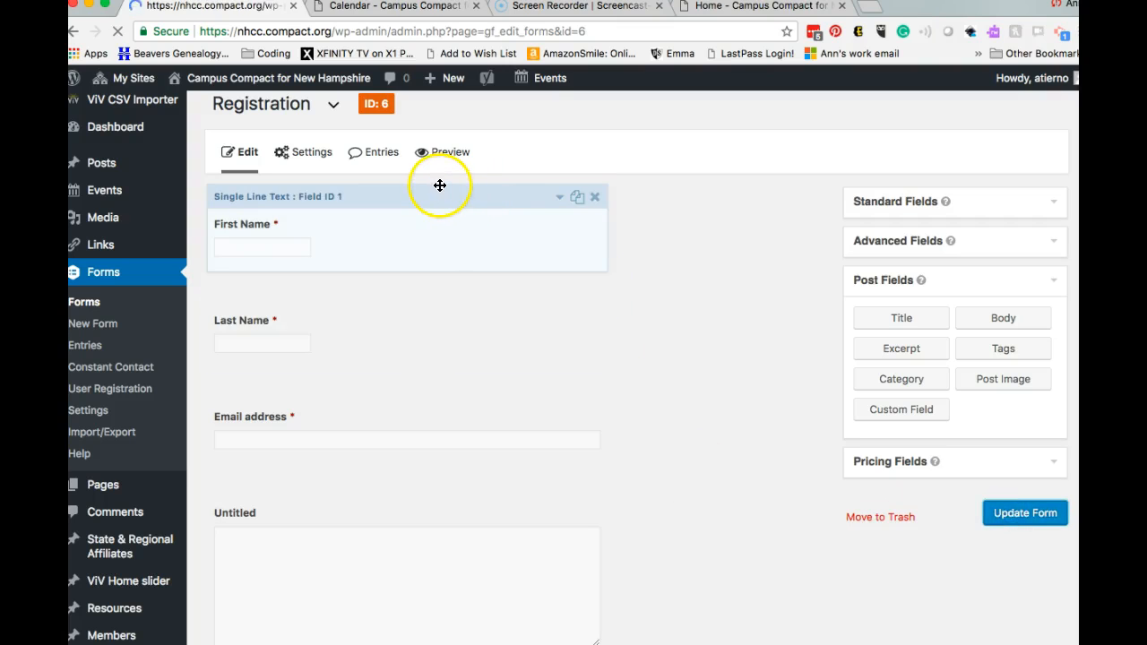
{"action": "mouse_move", "coordinate": [302, 165]}
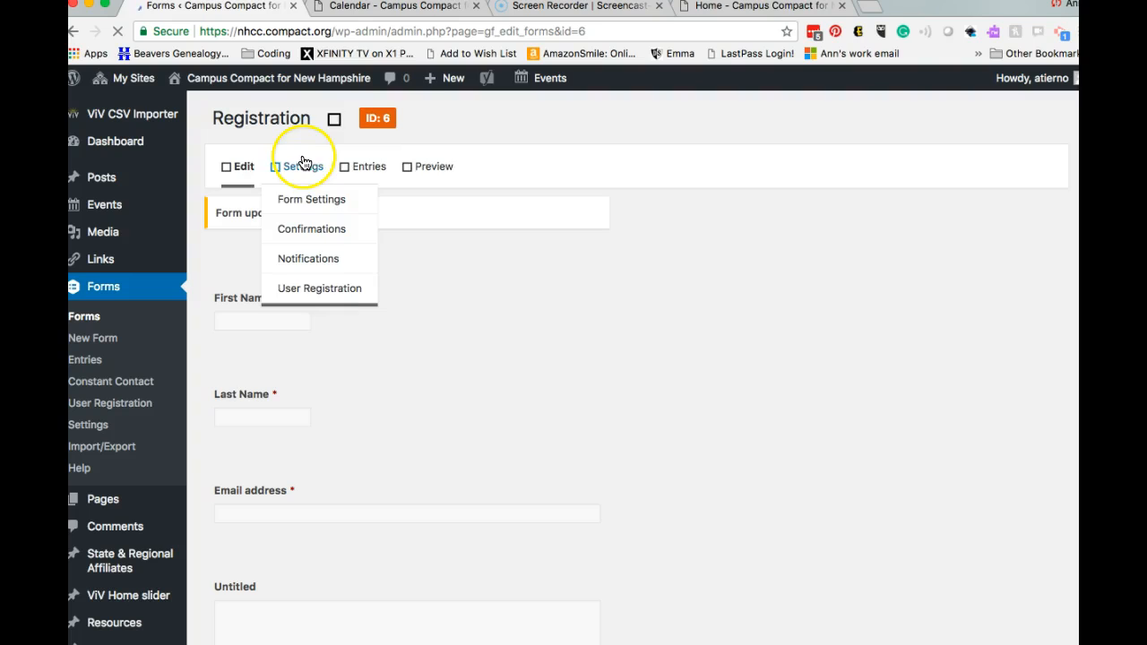
Step: Open Form Settings and look through the title, layout, button and restriction options
{"action": "left_click", "coordinate": [318, 203]}
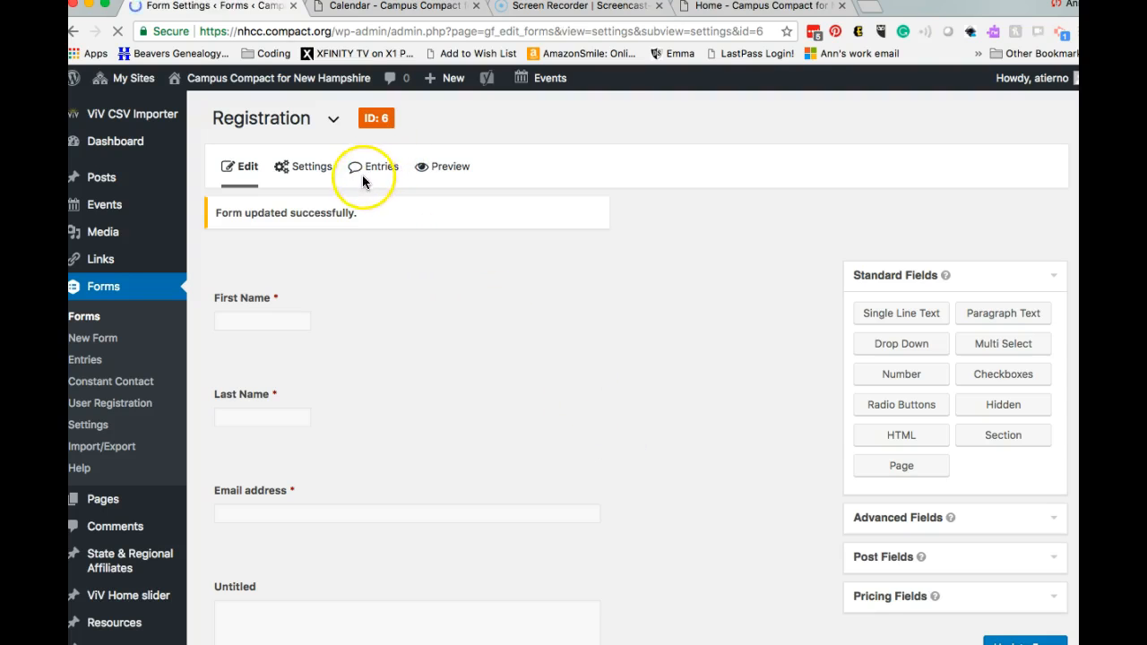
{"action": "scroll", "coordinate": [262, 453], "scroll_direction": "down", "scroll_amount": 3}
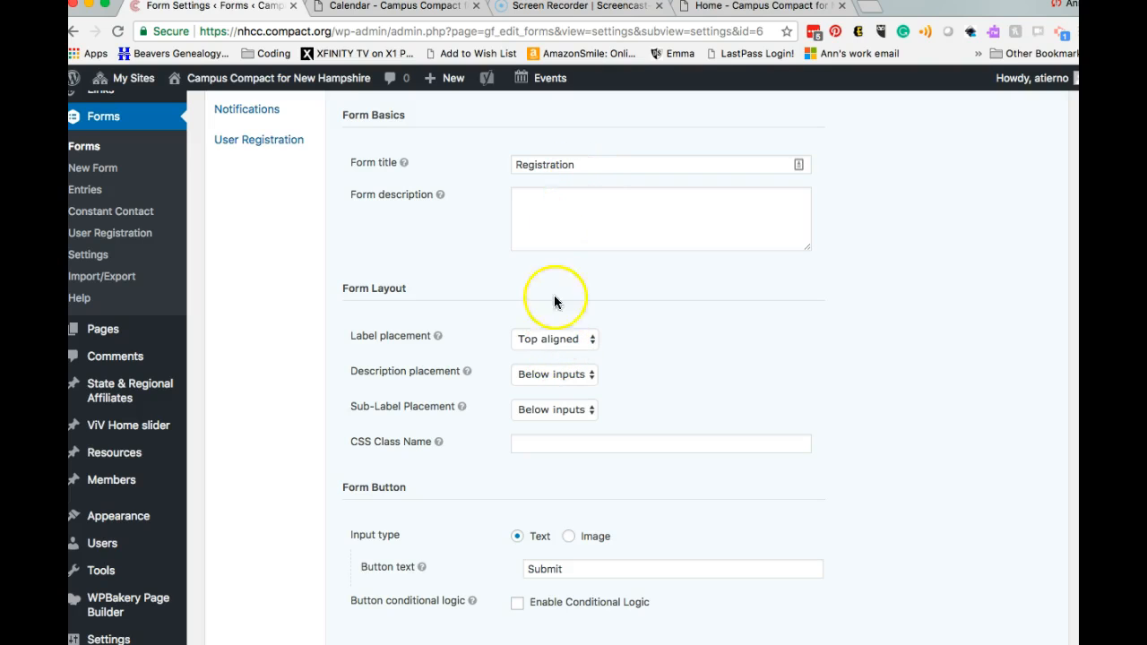
{"action": "scroll", "coordinate": [632, 386], "scroll_direction": "down", "scroll_amount": 2}
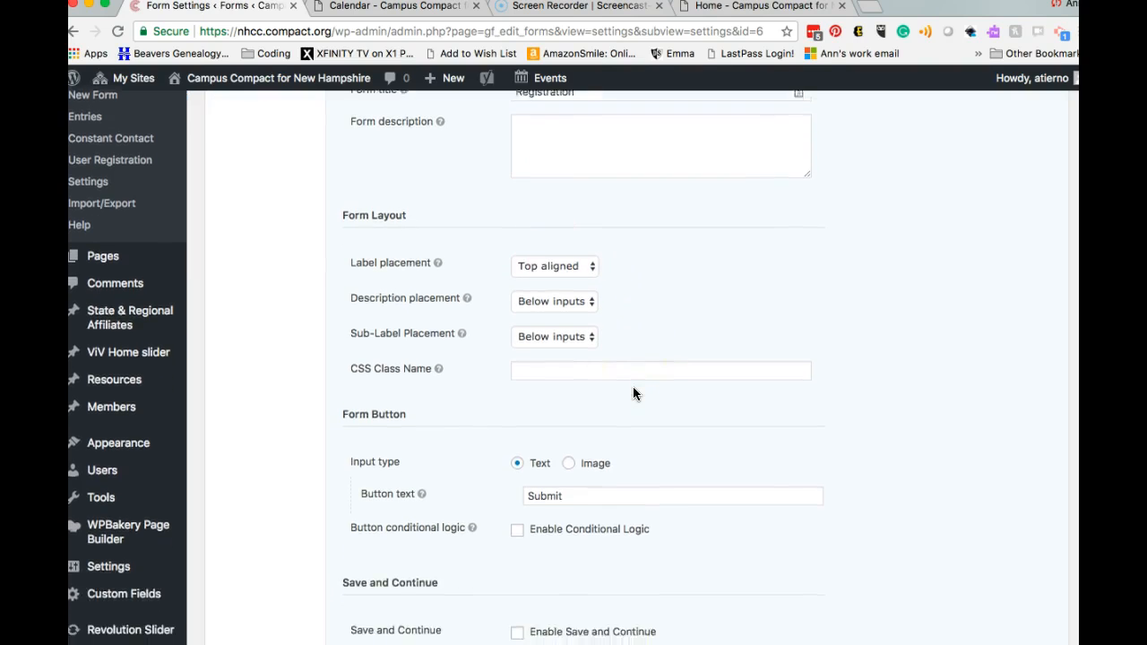
{"action": "scroll", "coordinate": [633, 387], "scroll_direction": "down", "scroll_amount": 3}
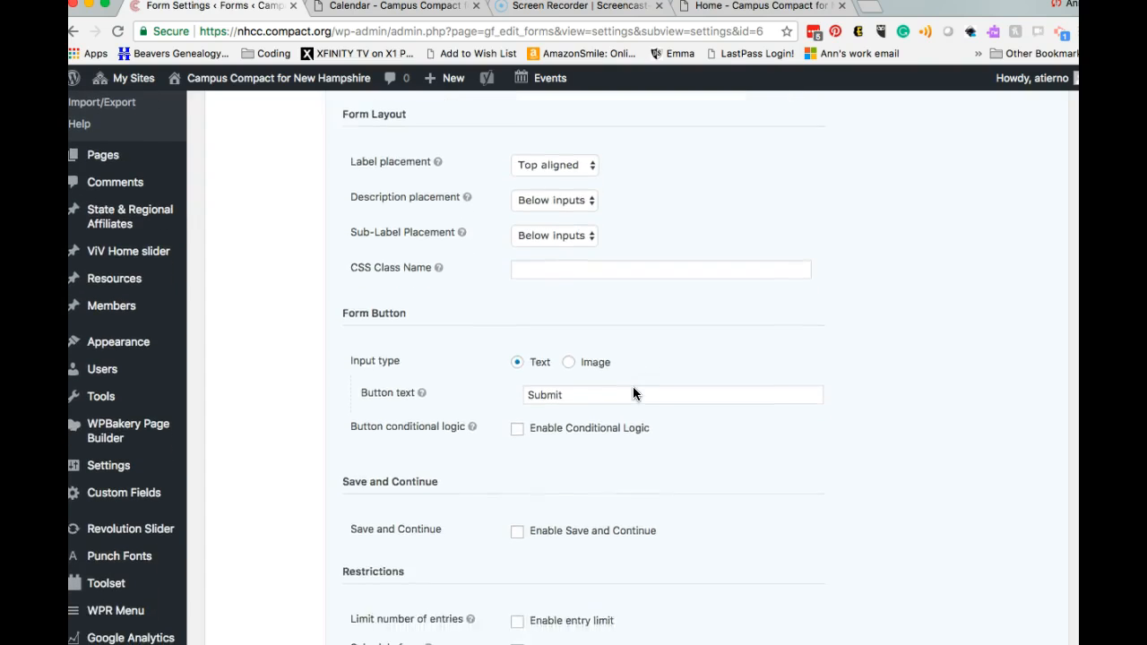
{"action": "left_click", "coordinate": [645, 439]}
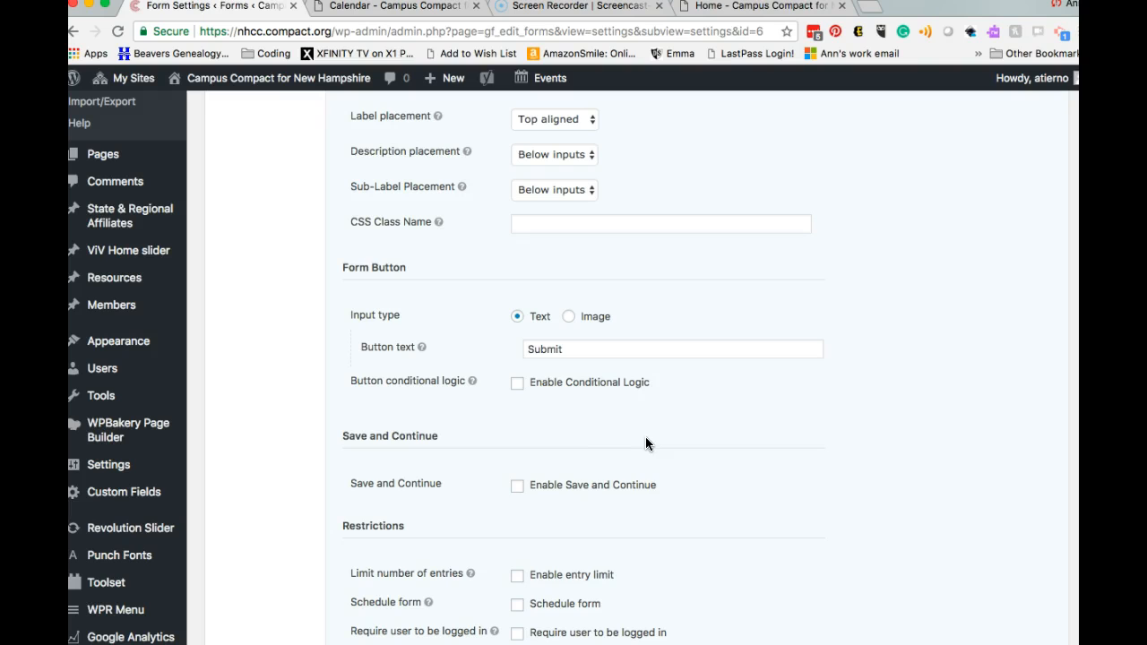
{"action": "scroll", "coordinate": [631, 416], "scroll_direction": "down", "scroll_amount": 1}
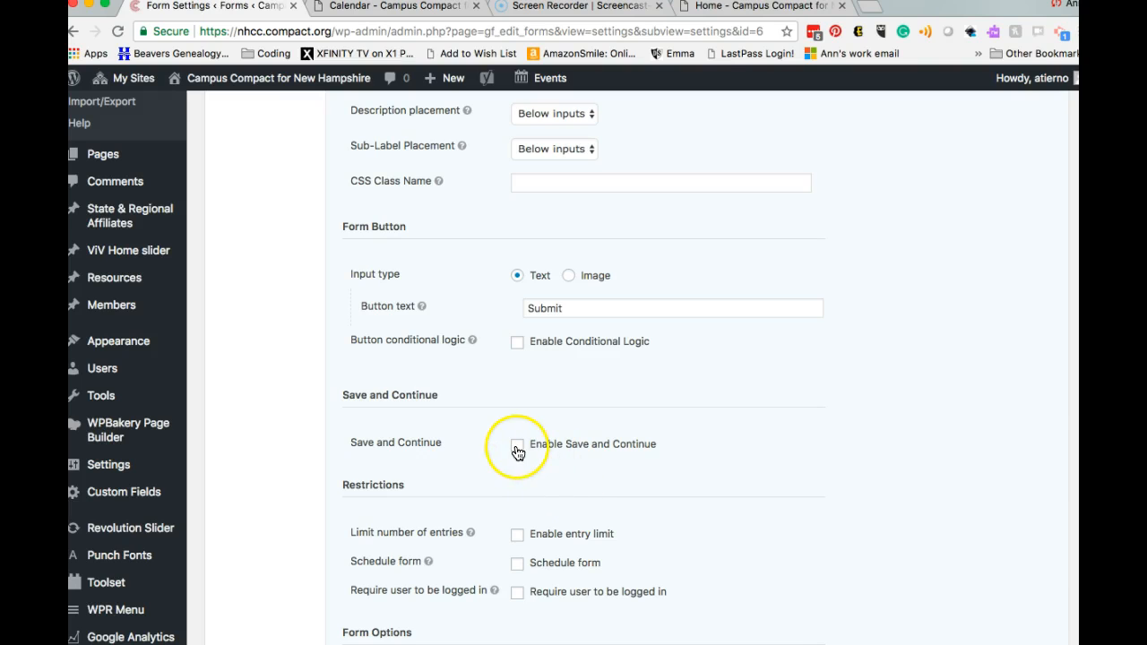
{"action": "scroll", "coordinate": [515, 483], "scroll_direction": "down", "scroll_amount": 3}
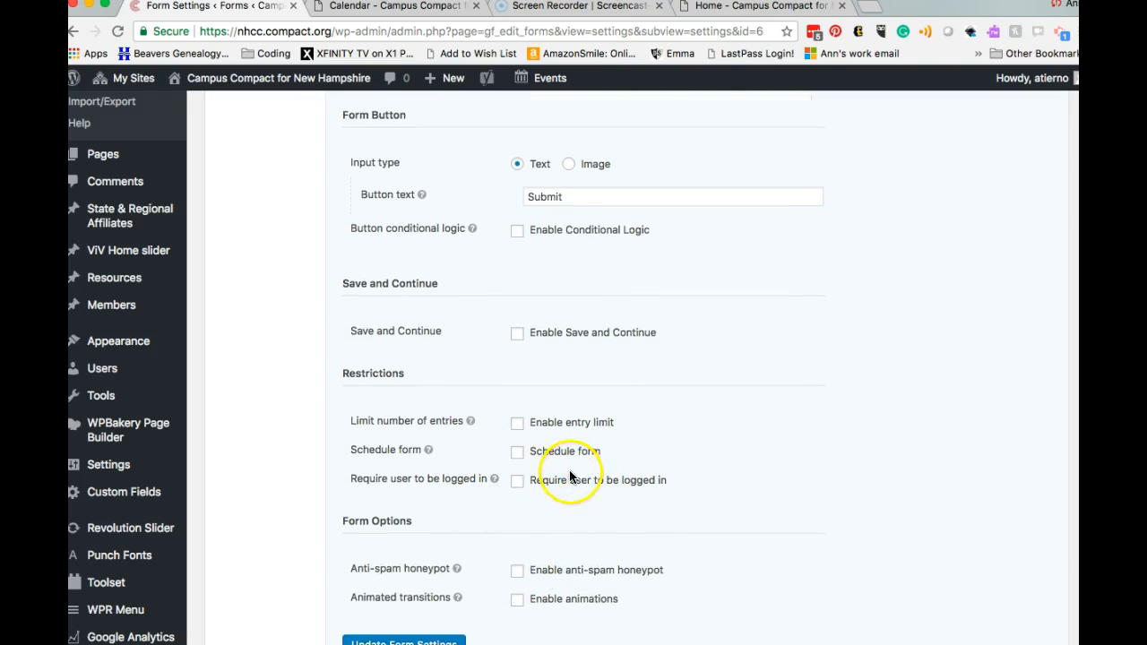
{"action": "scroll", "coordinate": [481, 528], "scroll_direction": "down", "scroll_amount": 2}
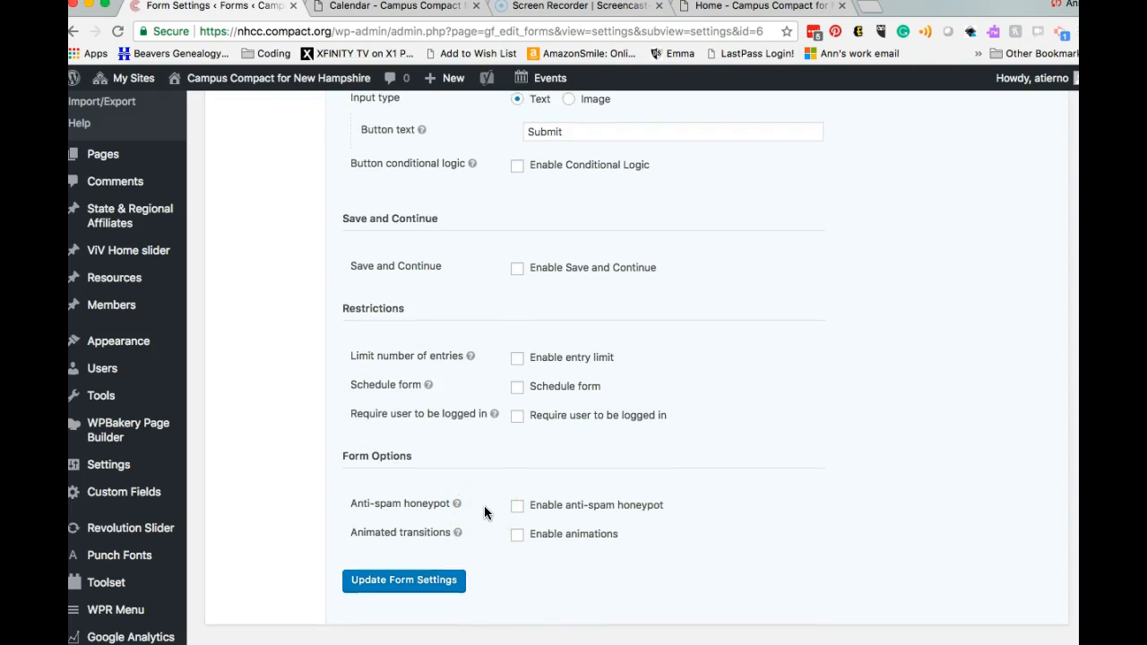
{"action": "scroll", "coordinate": [484, 505], "scroll_direction": "up", "scroll_amount": 10}
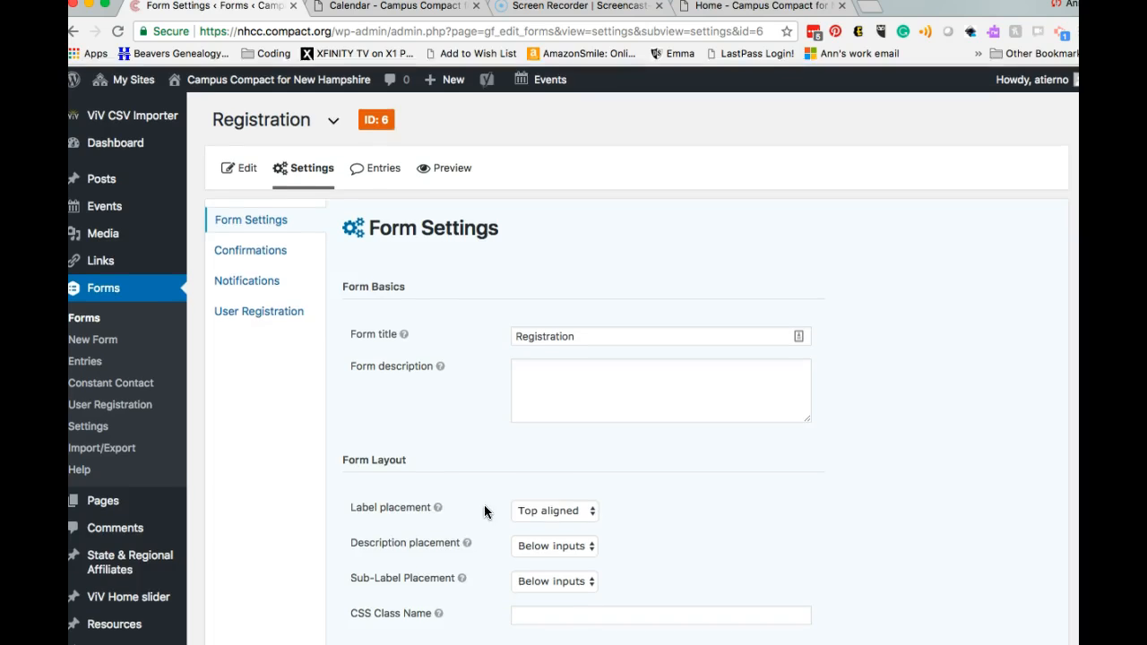
Step: Edit the Default Confirmation and review its thank-you text message
{"action": "left_click", "coordinate": [277, 257]}
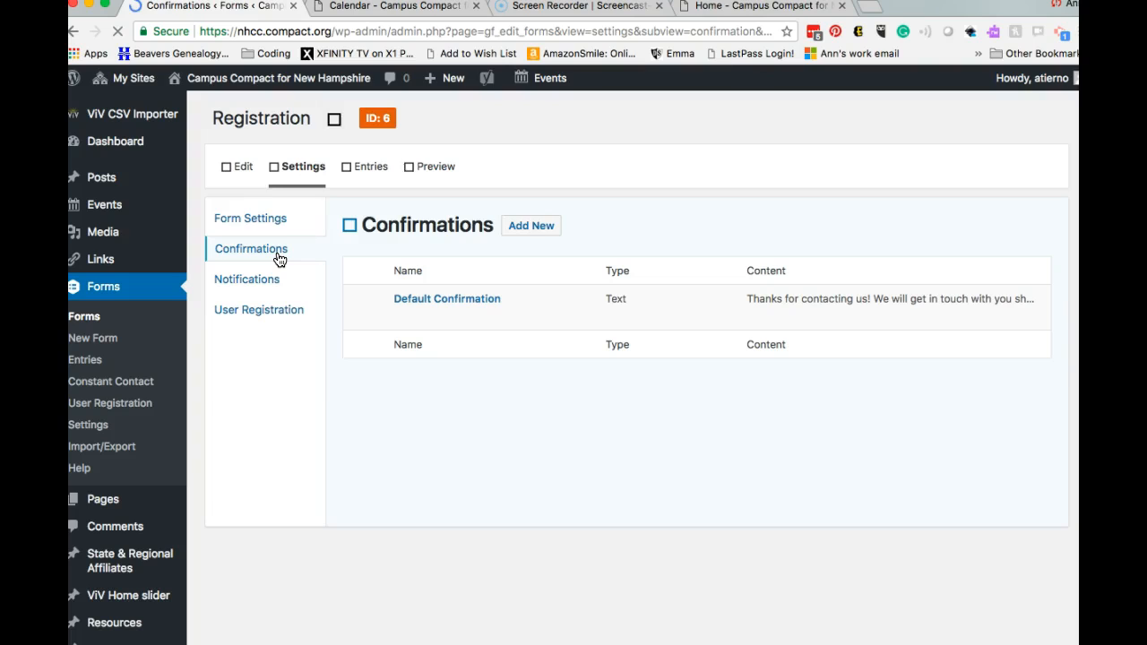
{"action": "mouse_move", "coordinate": [432, 292]}
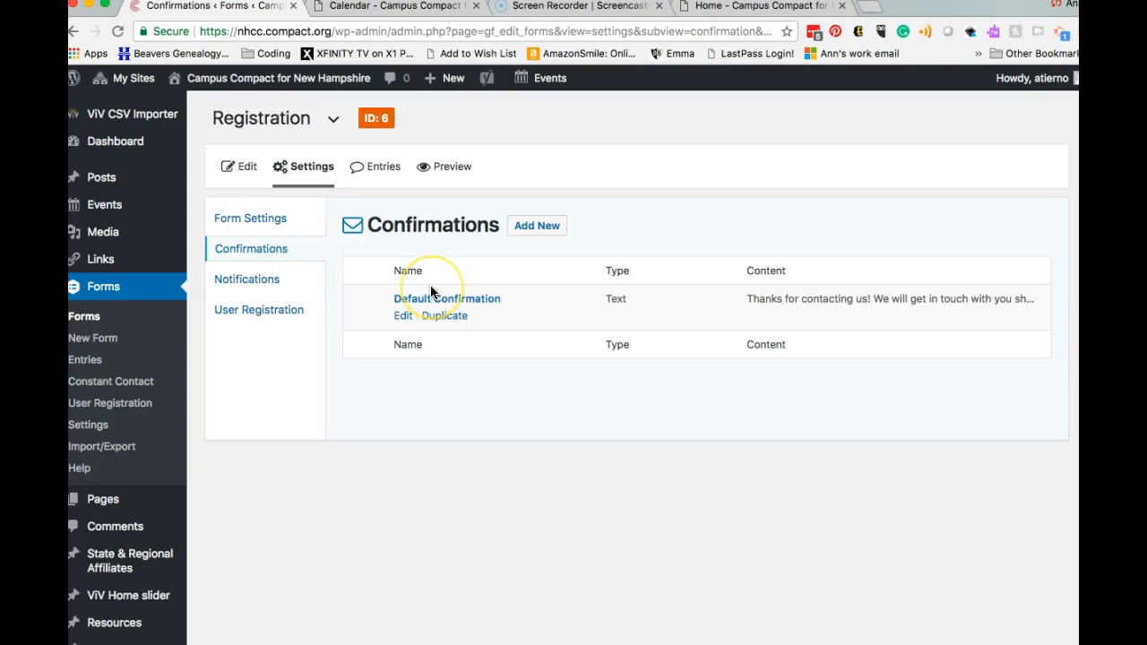
{"action": "left_click", "coordinate": [405, 317]}
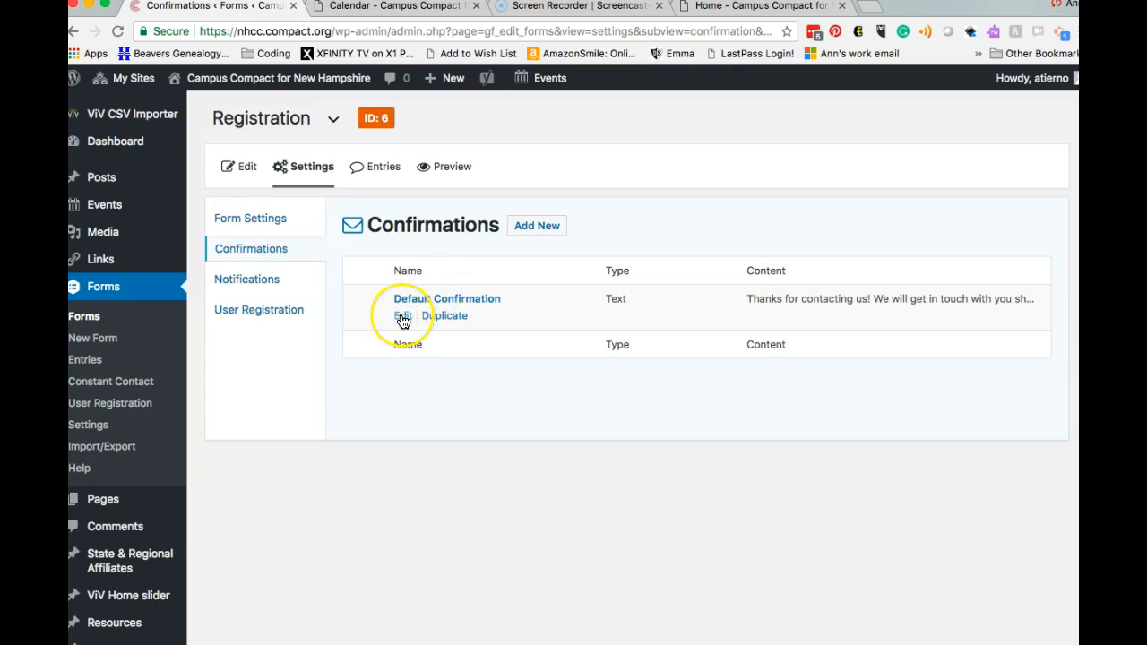
{"action": "left_click", "coordinate": [403, 318]}
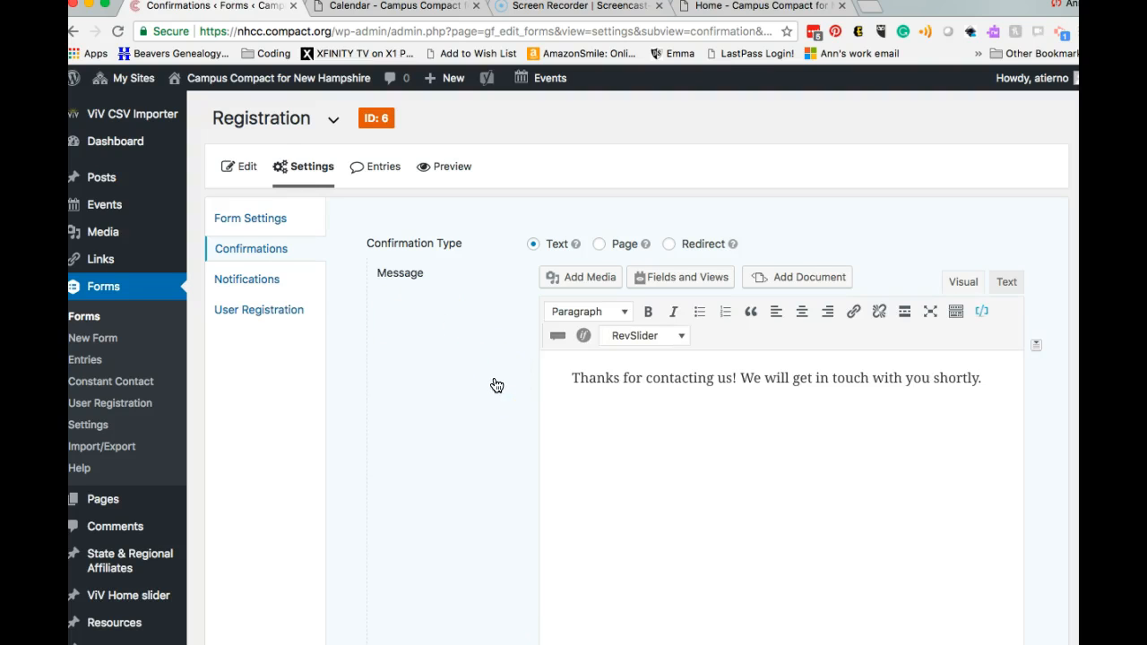
{"action": "scroll", "coordinate": [496, 385], "scroll_direction": "down", "scroll_amount": 2}
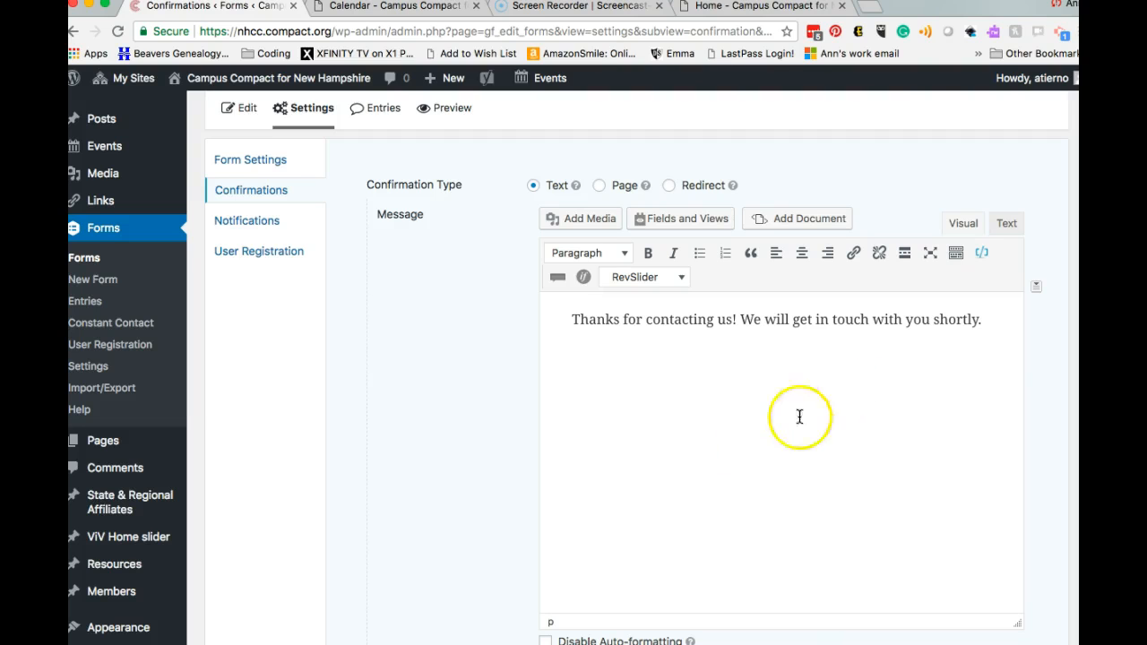
{"action": "scroll", "coordinate": [671, 397], "scroll_direction": "down", "scroll_amount": 5}
{"action": "scroll", "coordinate": [671, 394], "scroll_direction": "up", "scroll_amount": 3}
{"action": "scroll", "coordinate": [671, 395], "scroll_direction": "down", "scroll_amount": 1}
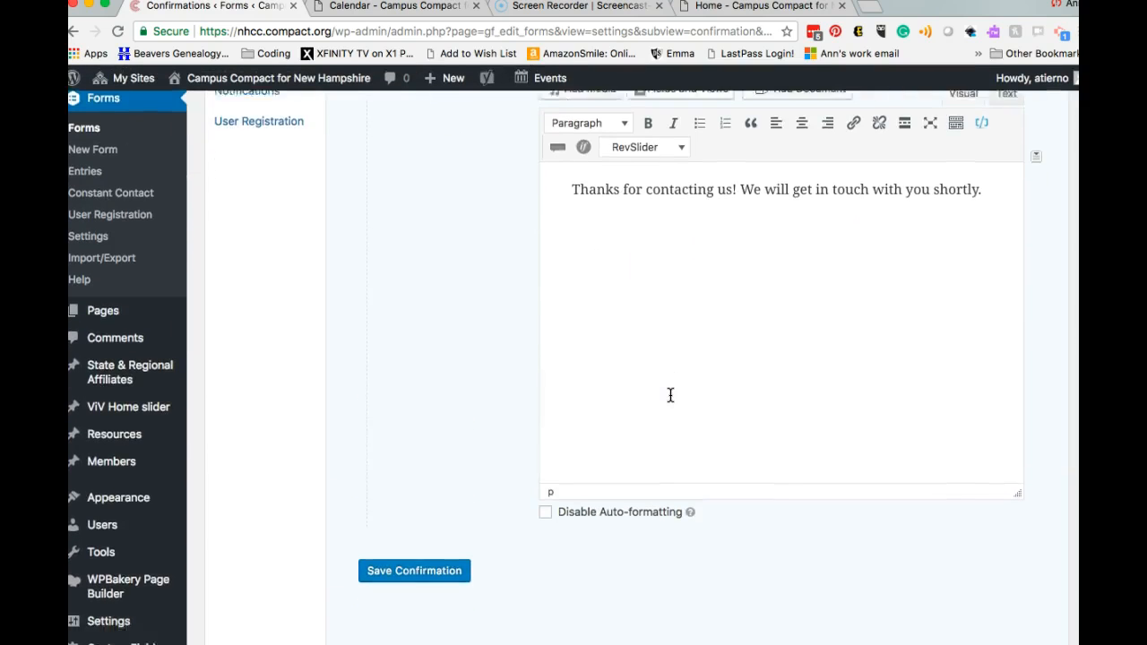
{"action": "scroll", "coordinate": [671, 396], "scroll_direction": "down", "scroll_amount": 1}
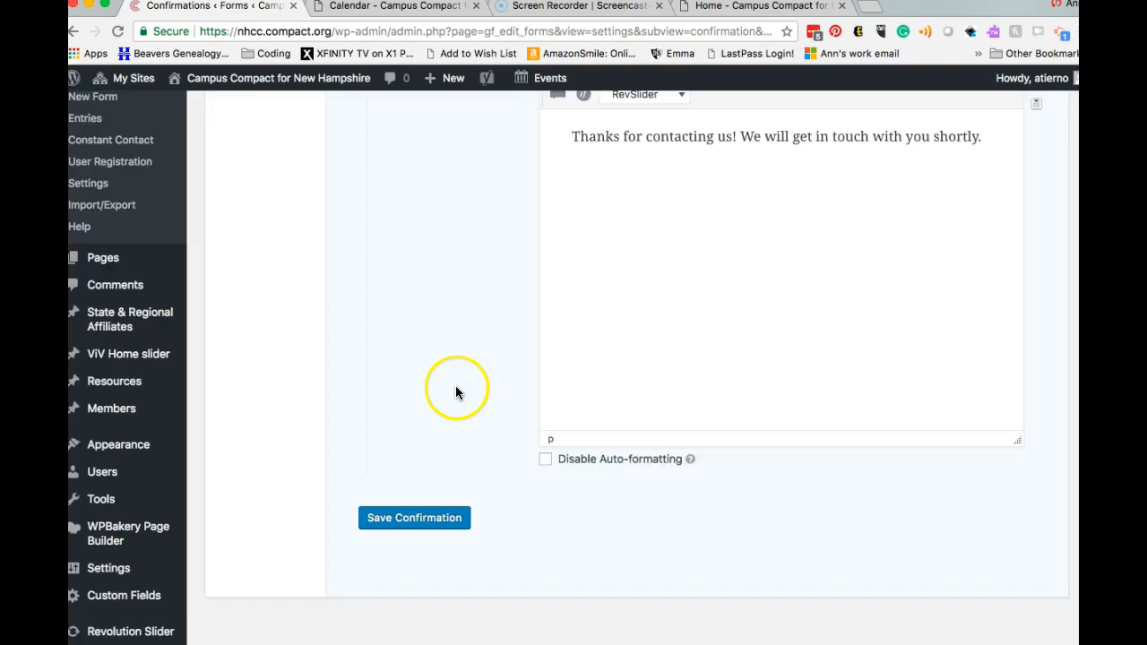
{"action": "scroll", "coordinate": [455, 391], "scroll_direction": "up", "scroll_amount": 5}
Step: Edit the Admin Notification to see its {admin_email} recipient and submission subject
{"action": "left_click", "coordinate": [250, 283]}
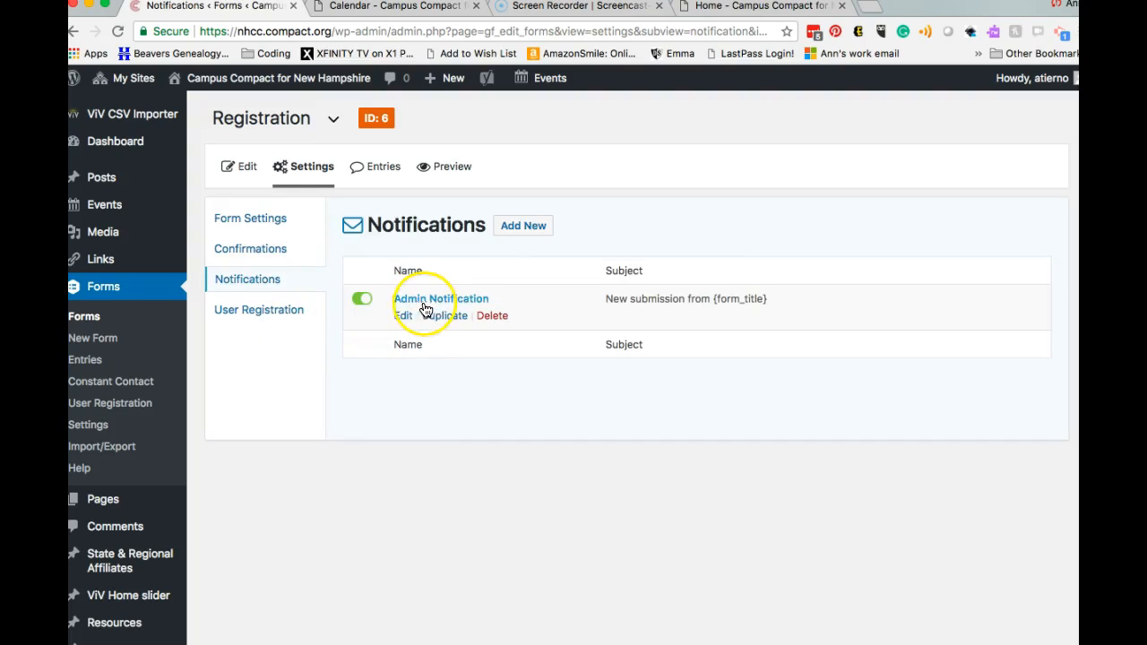
{"action": "mouse_move", "coordinate": [428, 315]}
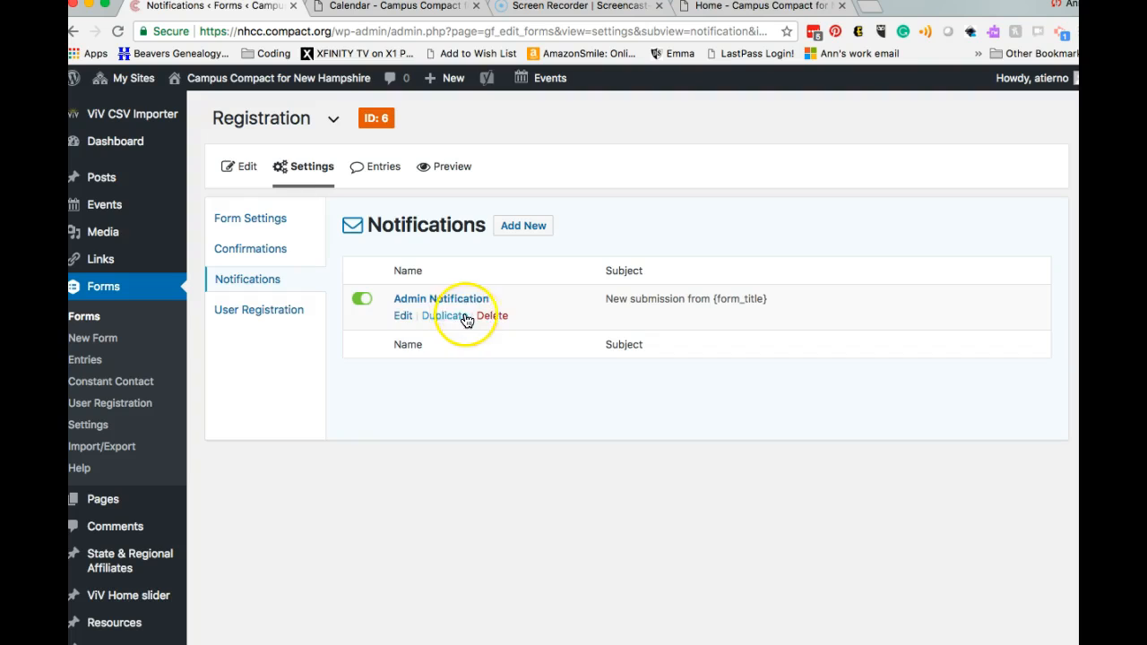
{"action": "left_click", "coordinate": [403, 316]}
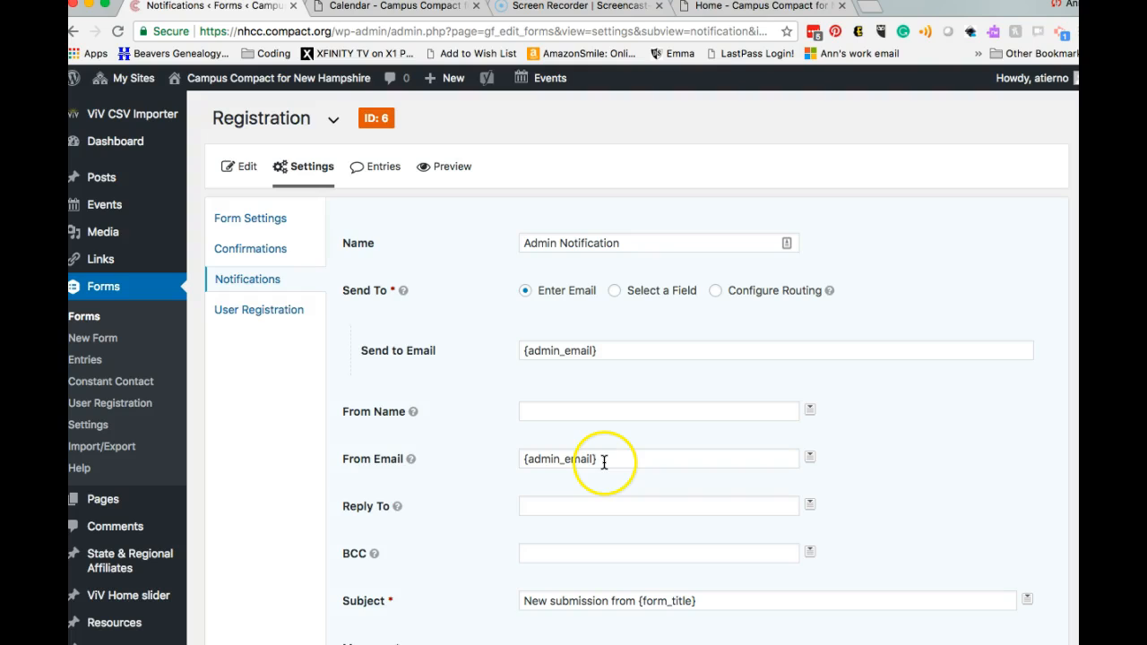
Step: Replace {admin_email} in Send to Email with the staff recipient's email address
{"action": "left_click", "coordinate": [600, 352]}
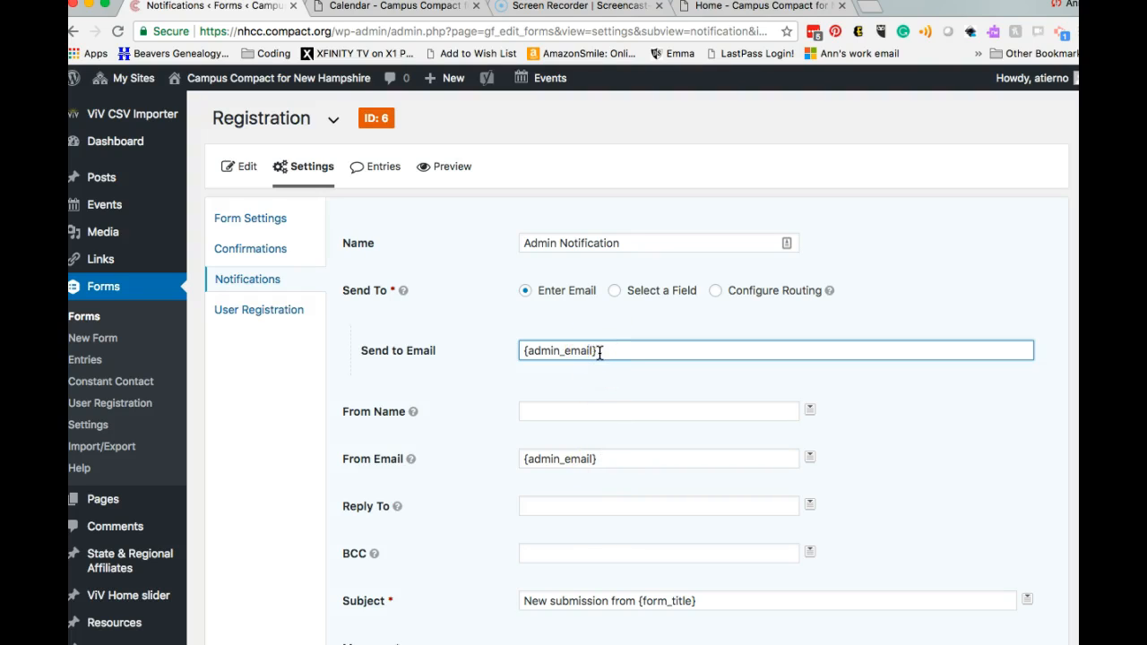
{"action": "left_click_drag", "start_coordinate": [599, 352], "coordinate": [513, 353]}
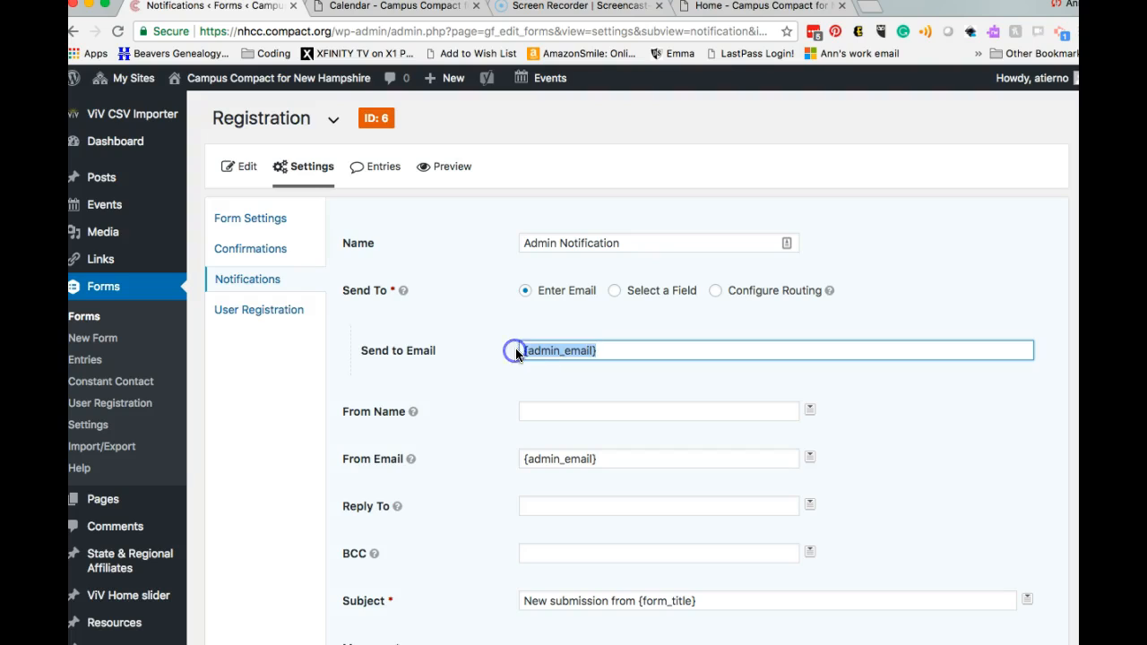
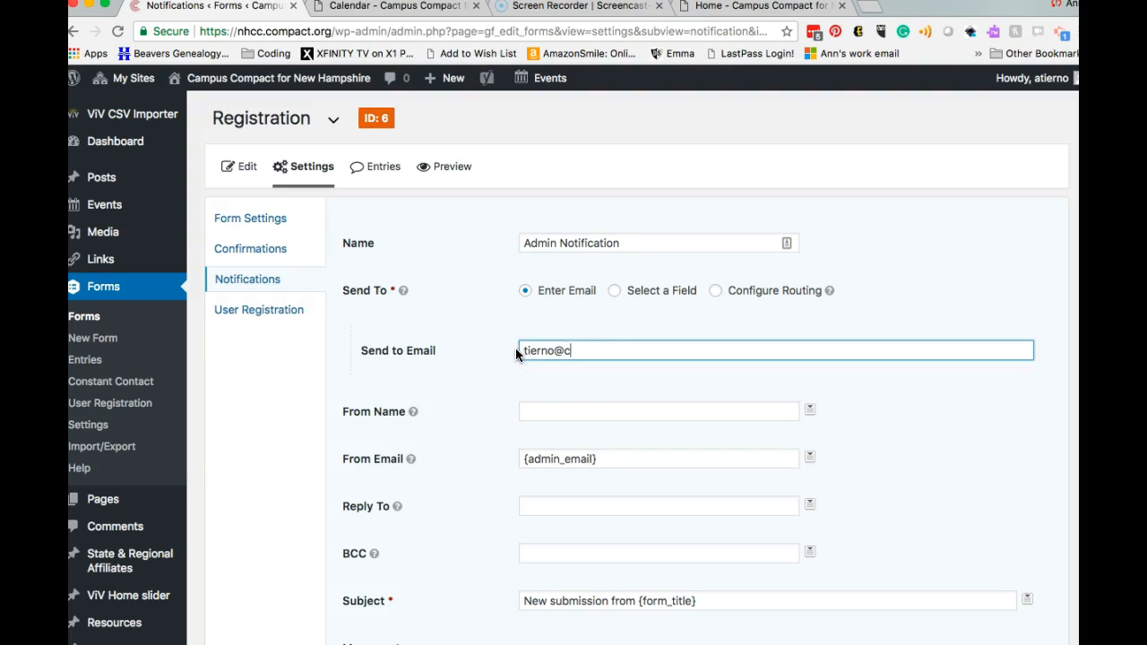
Step: Clear the {admin_email} value from the From Email field
{"action": "scroll", "coordinate": [615, 459], "scroll_direction": "down", "scroll_amount": 1}
{"action": "left_click", "coordinate": [624, 415]}
{"action": "double_click", "coordinate": [624, 415]}
{"action": "key", "text": "BackSpace"}
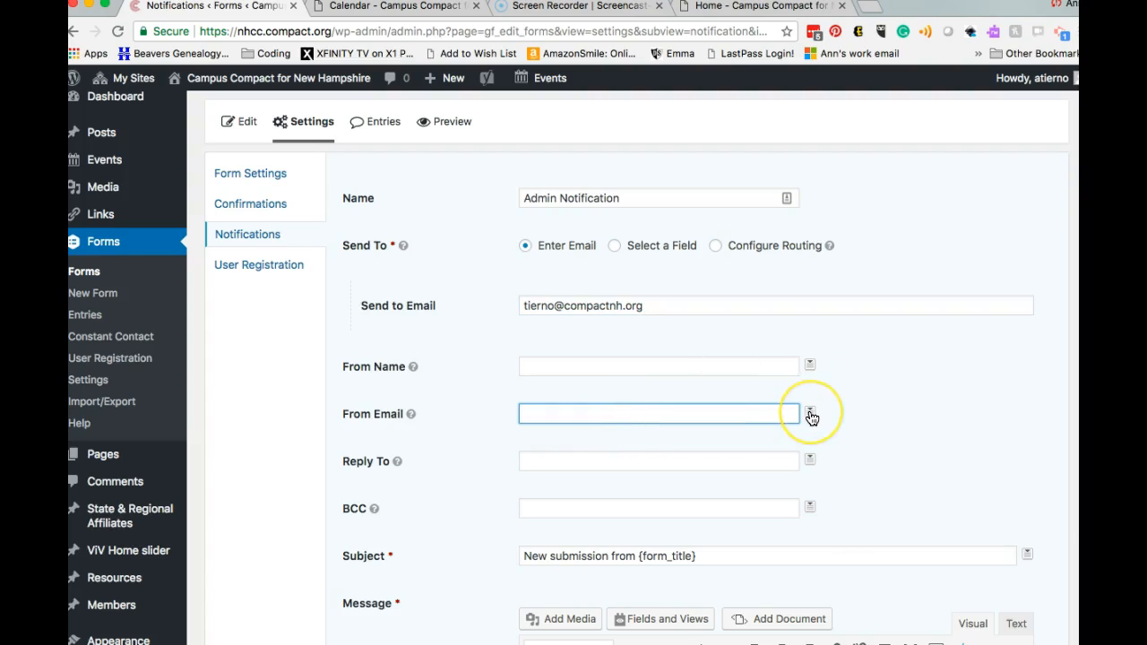
{"action": "mouse_move", "coordinate": [811, 418]}
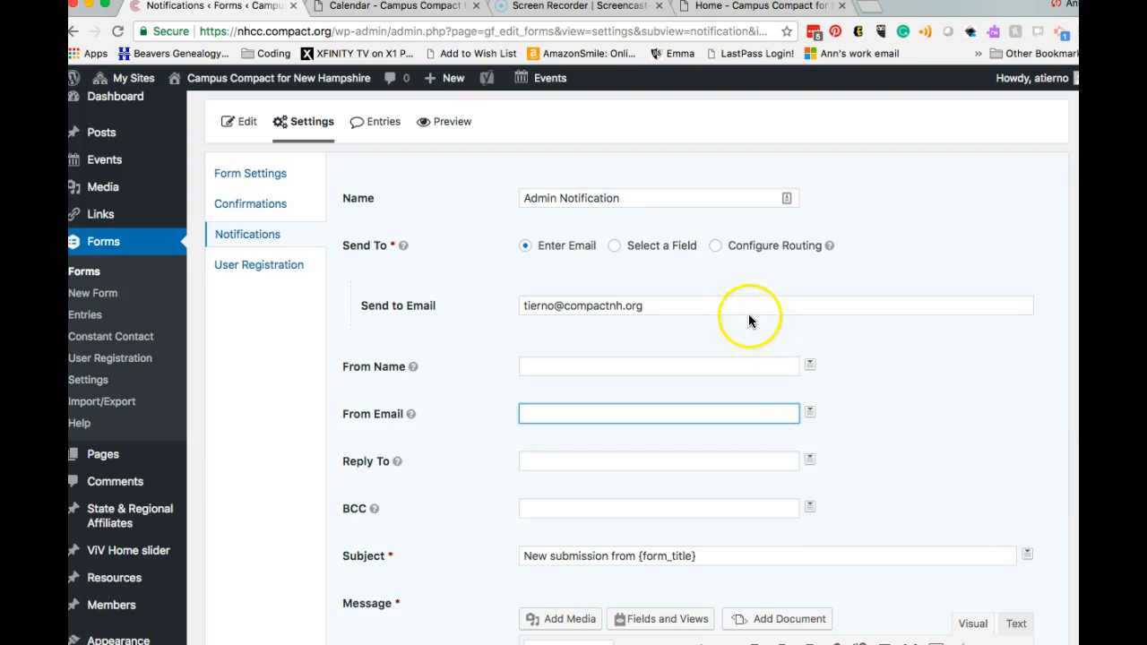
Step: Set From Email to {Email address:3} and From Name to {First Name:1} {Last Name:2}
{"action": "left_click", "coordinate": [811, 414]}
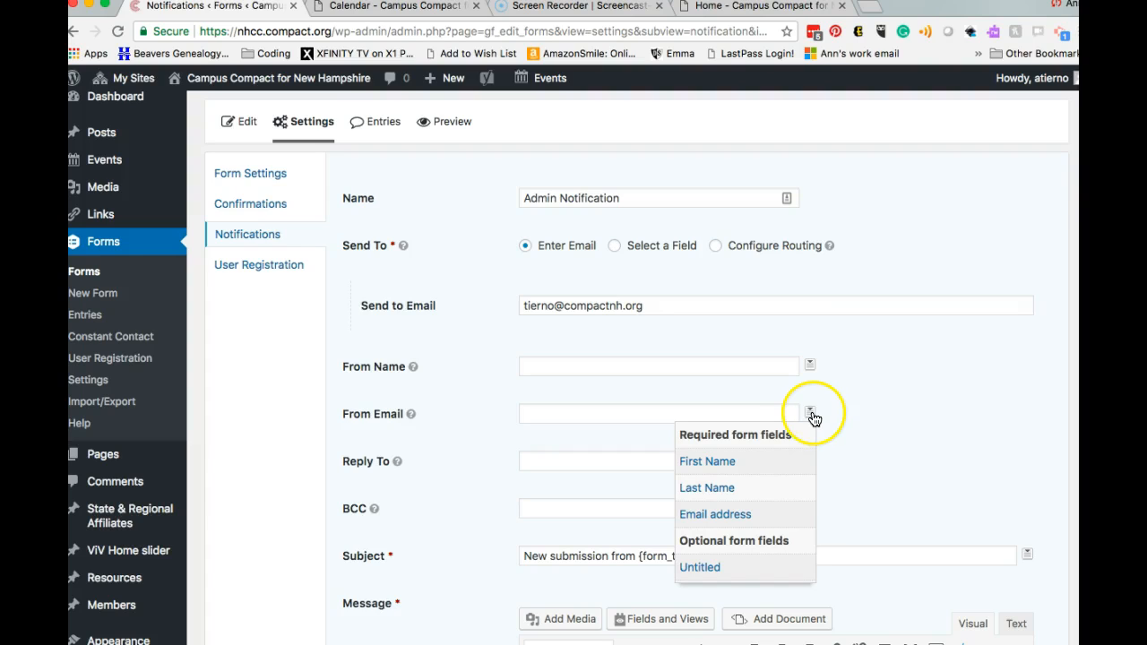
{"action": "left_click", "coordinate": [740, 518]}
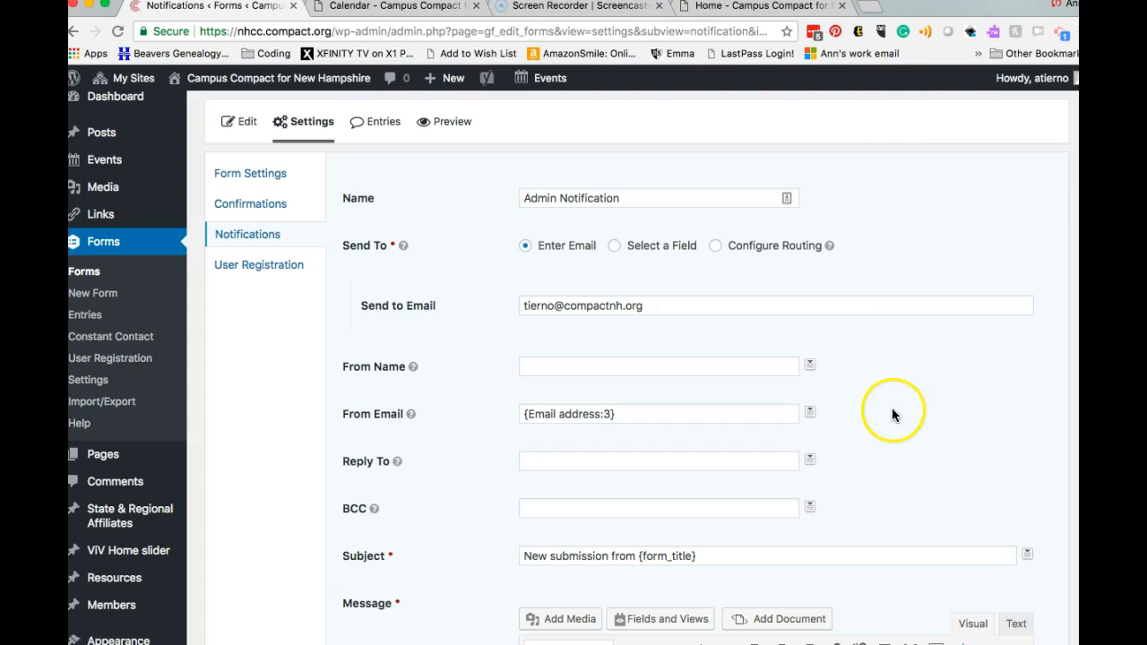
{"action": "left_click", "coordinate": [810, 365]}
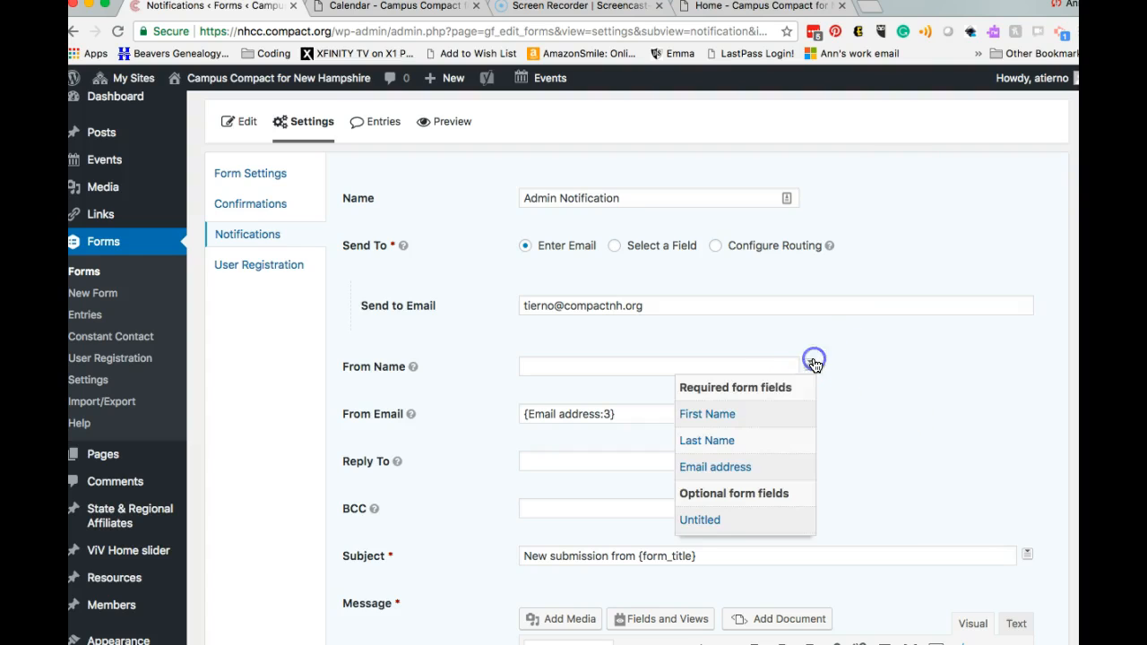
{"action": "left_click", "coordinate": [757, 417]}
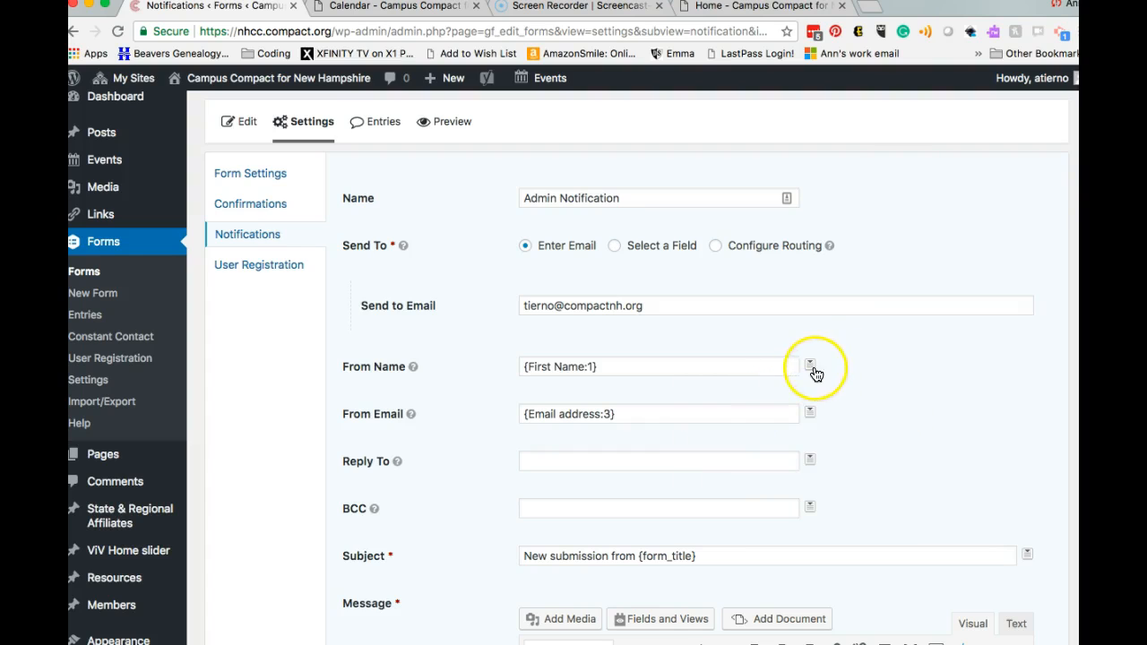
{"action": "left_click", "coordinate": [809, 365]}
{"action": "left_click", "coordinate": [764, 369]}
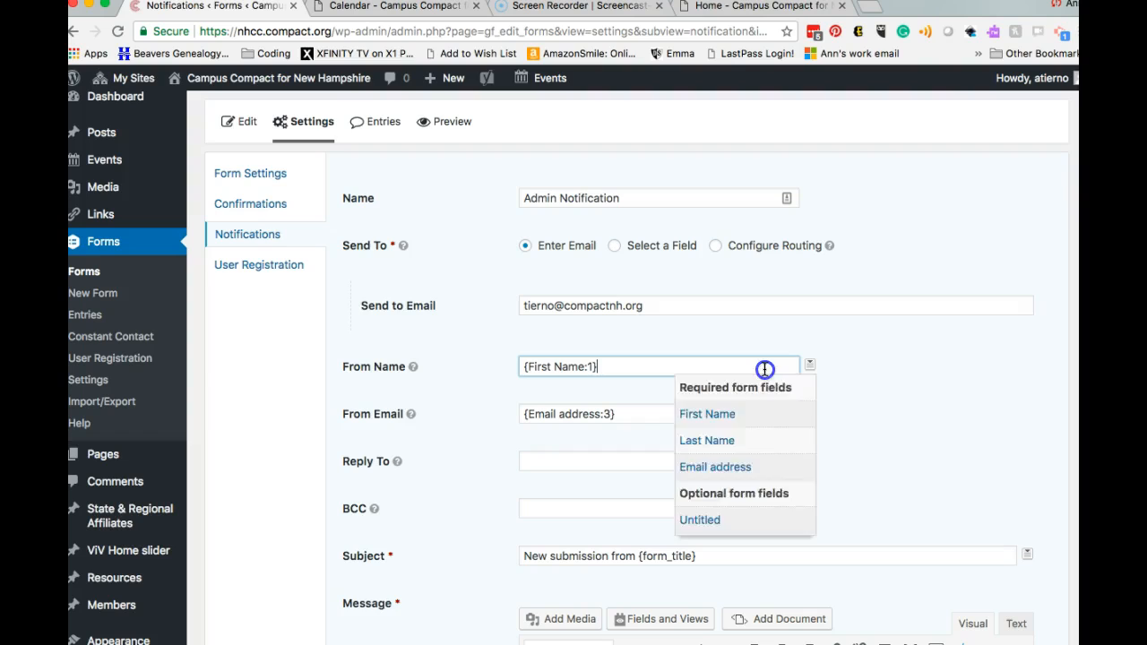
{"action": "left_click", "coordinate": [810, 366]}
{"action": "left_click", "coordinate": [774, 438]}
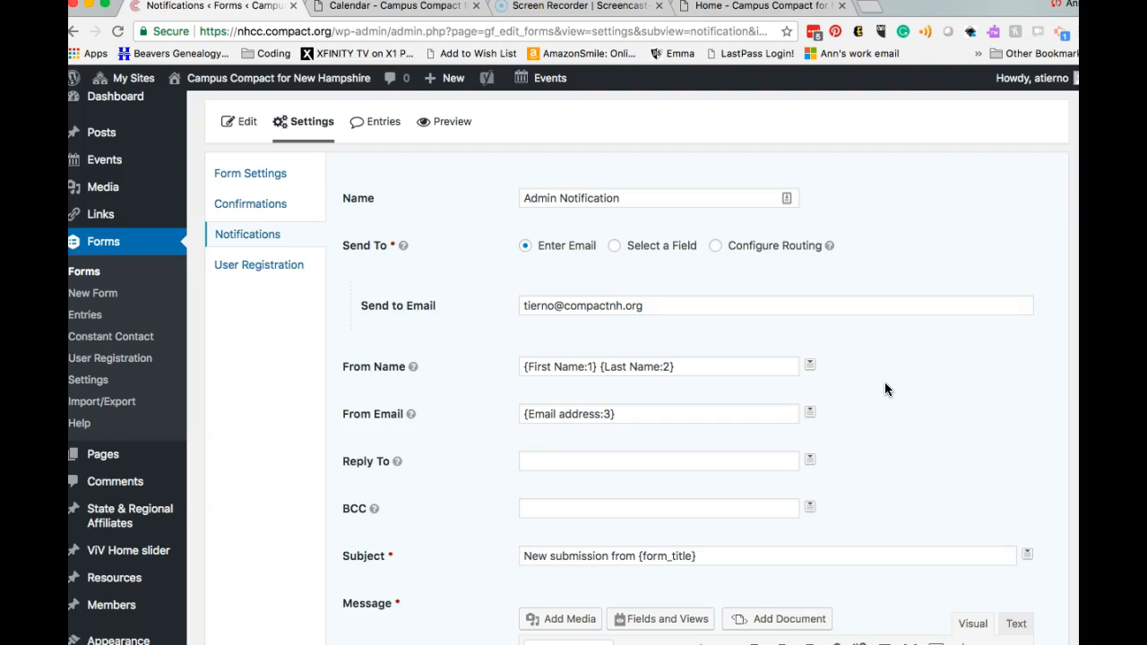
Step: Save the Admin Notification changes so 'Notification saved successfully' appears
{"action": "scroll", "coordinate": [869, 442], "scroll_direction": "down", "scroll_amount": 3}
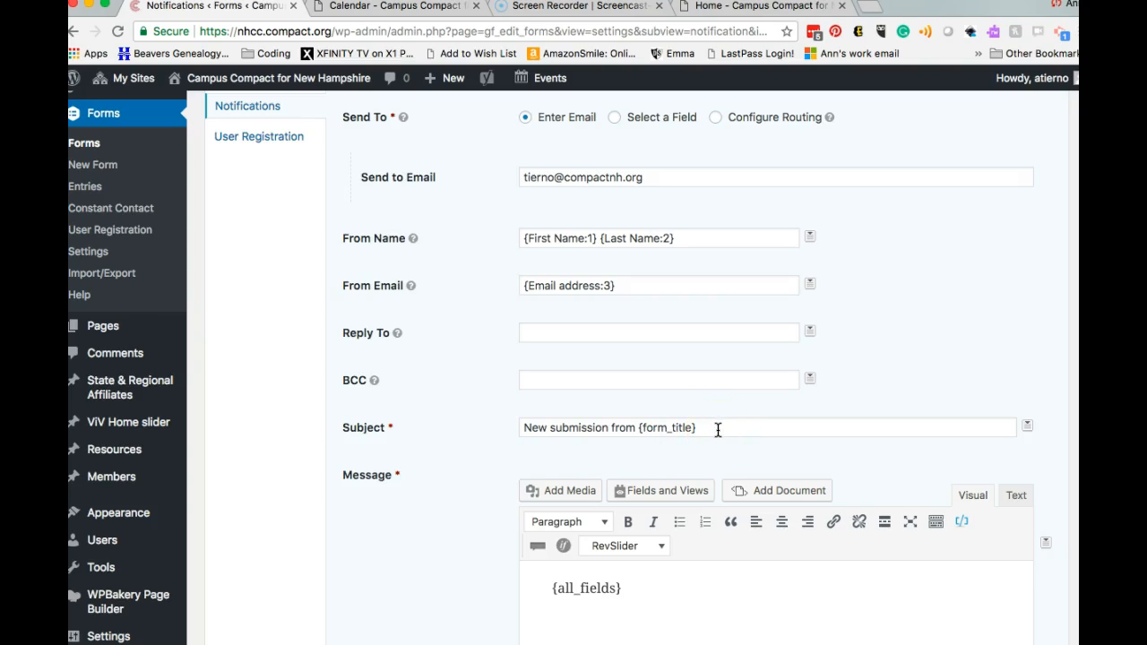
{"action": "scroll", "coordinate": [718, 430], "scroll_direction": "down", "scroll_amount": 1}
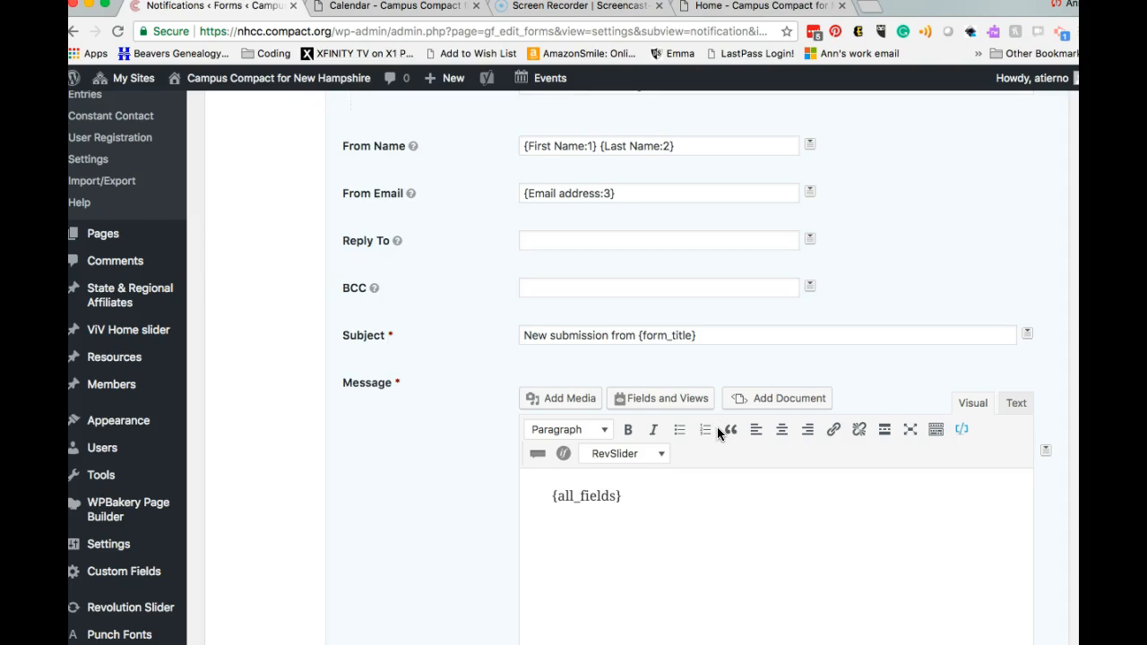
{"action": "scroll", "coordinate": [717, 430], "scroll_direction": "down", "scroll_amount": 3}
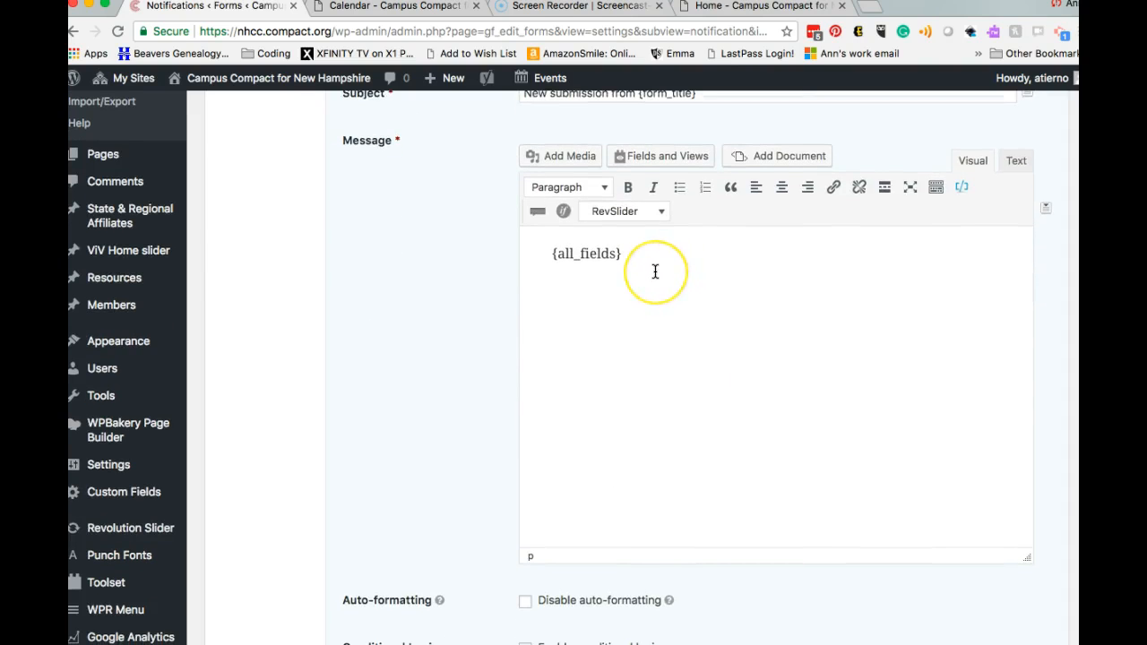
{"action": "scroll", "coordinate": [655, 271], "scroll_direction": "up", "scroll_amount": 1}
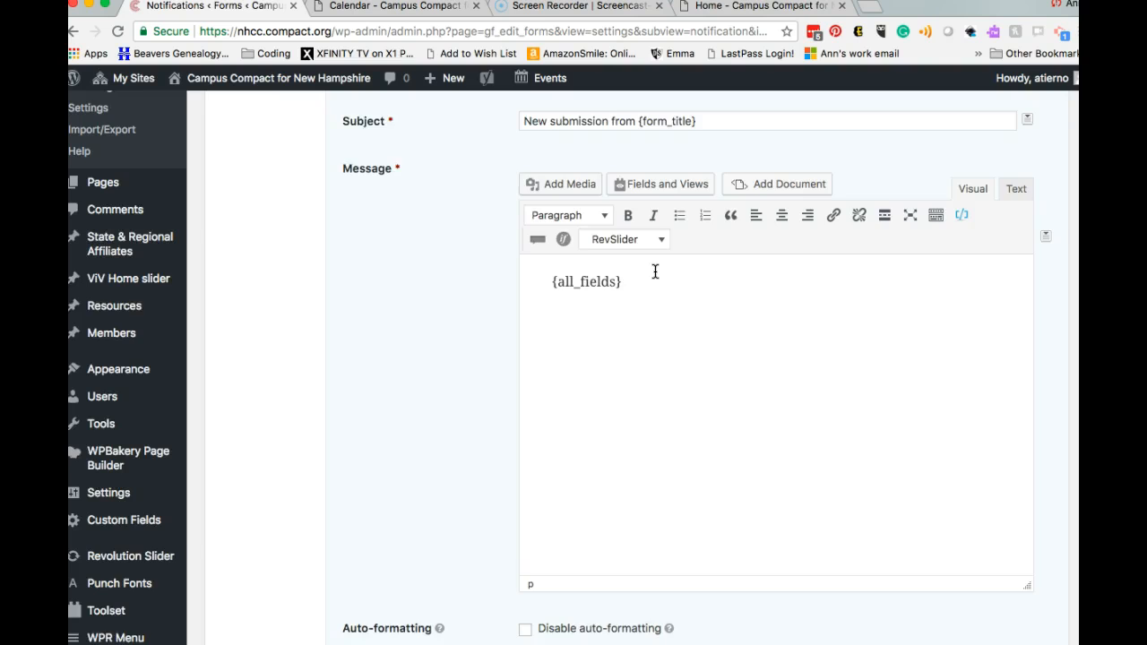
{"action": "scroll", "coordinate": [655, 271], "scroll_direction": "down", "scroll_amount": 3}
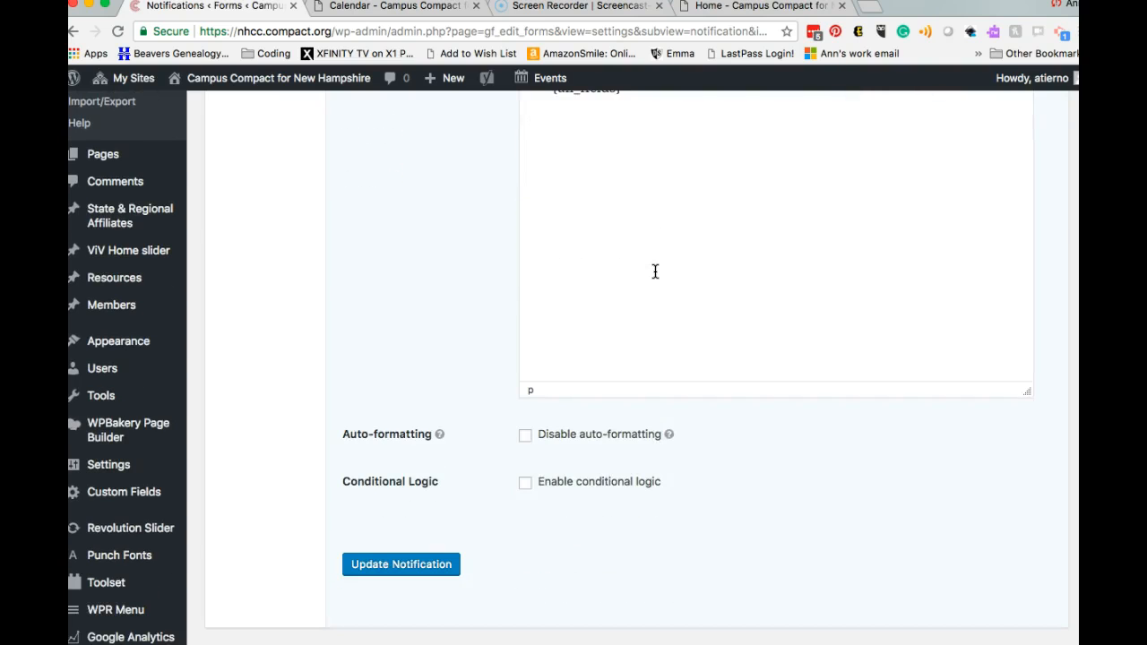
{"action": "scroll", "coordinate": [655, 271], "scroll_direction": "up", "scroll_amount": 8}
{"action": "left_click", "coordinate": [655, 308]}
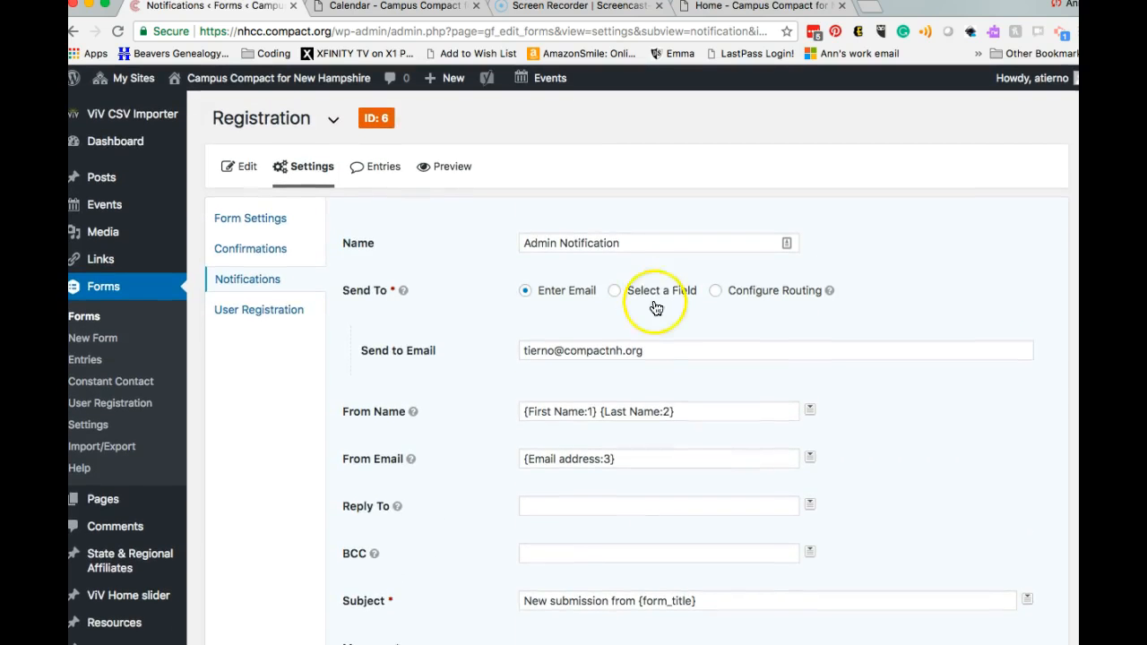
{"action": "scroll", "coordinate": [643, 339], "scroll_direction": "down", "scroll_amount": 15}
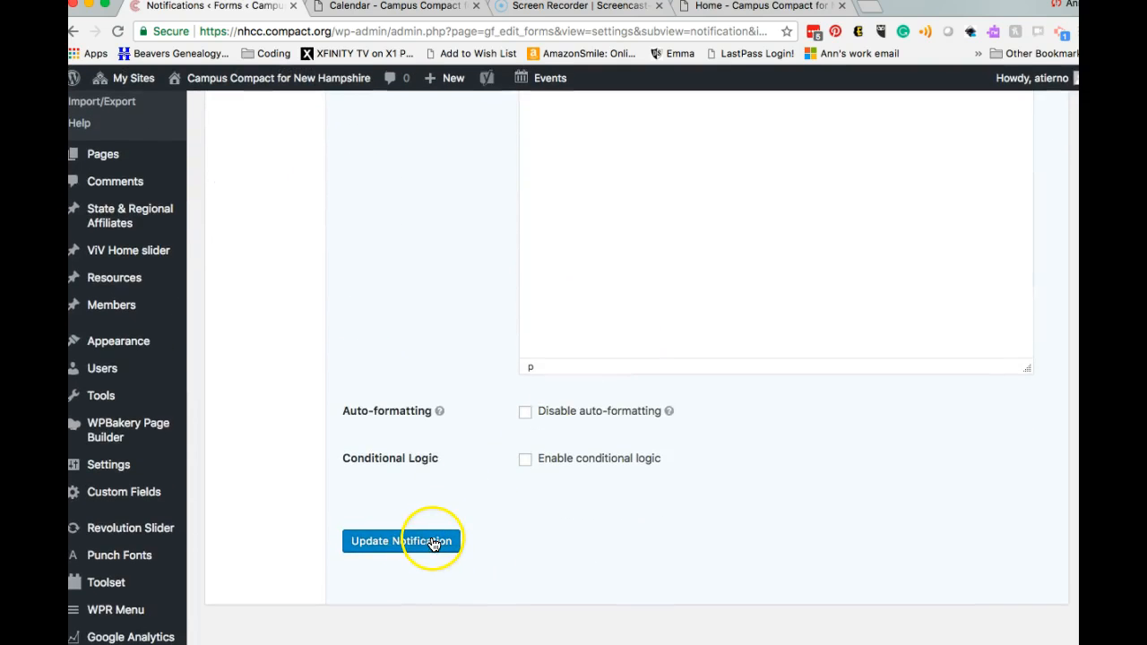
{"action": "left_click", "coordinate": [439, 543]}
{"action": "left_click", "coordinate": [403, 540]}
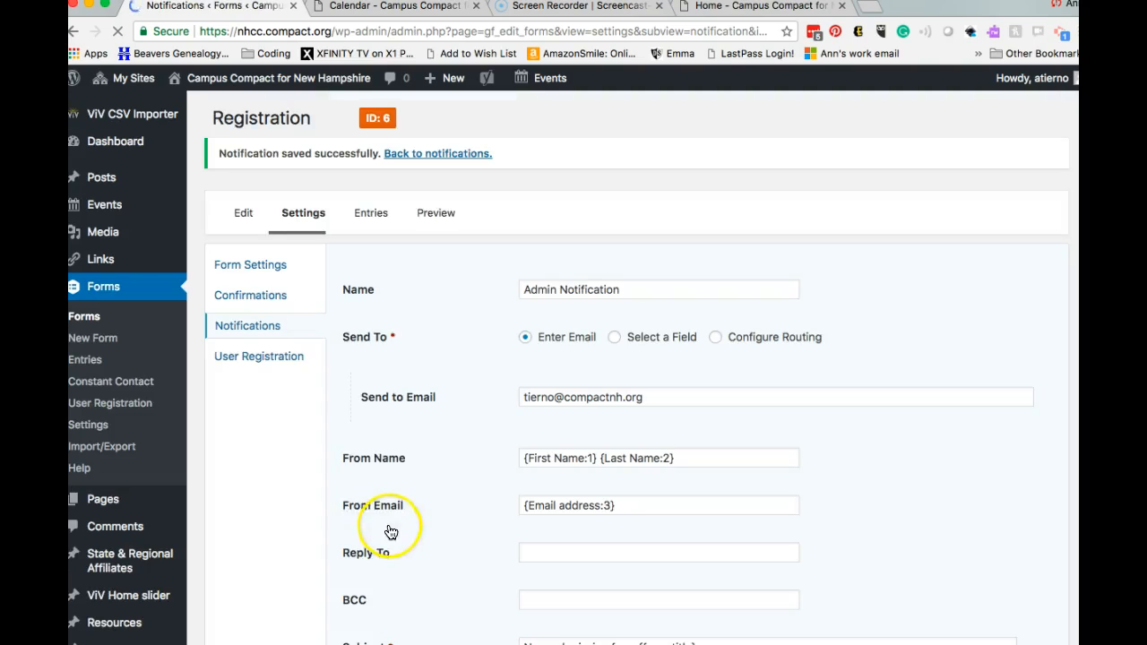
{"action": "left_click", "coordinate": [275, 356]}
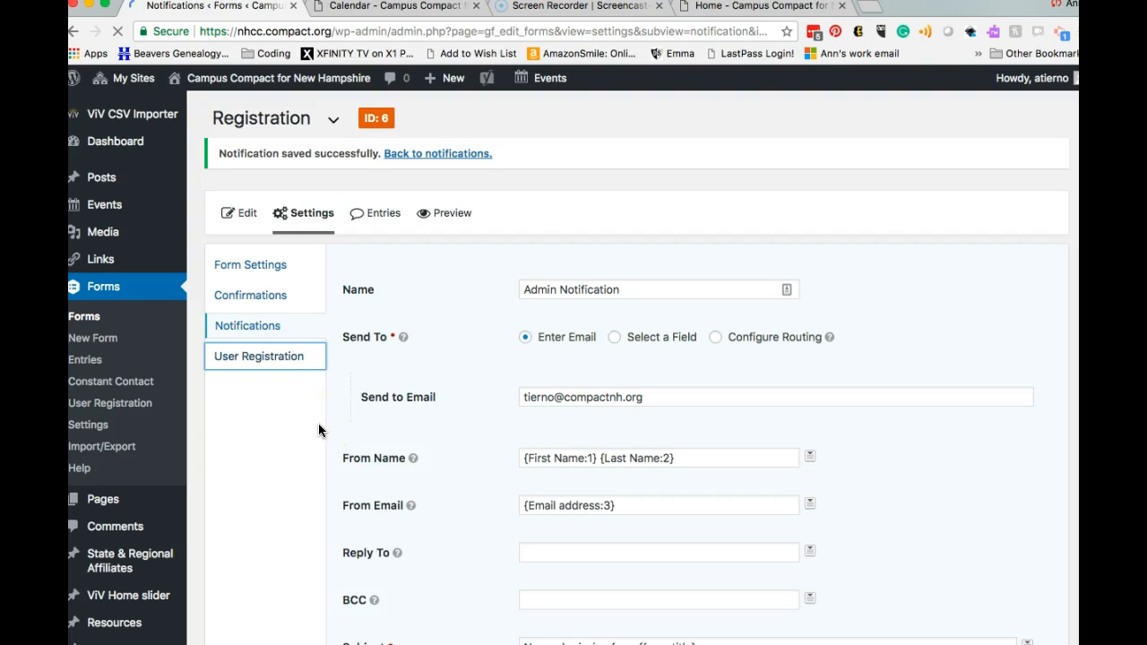
Step: Open the Registration form's User Registration Feeds page, which lists no feeds yet
{"action": "left_click", "coordinate": [538, 459]}
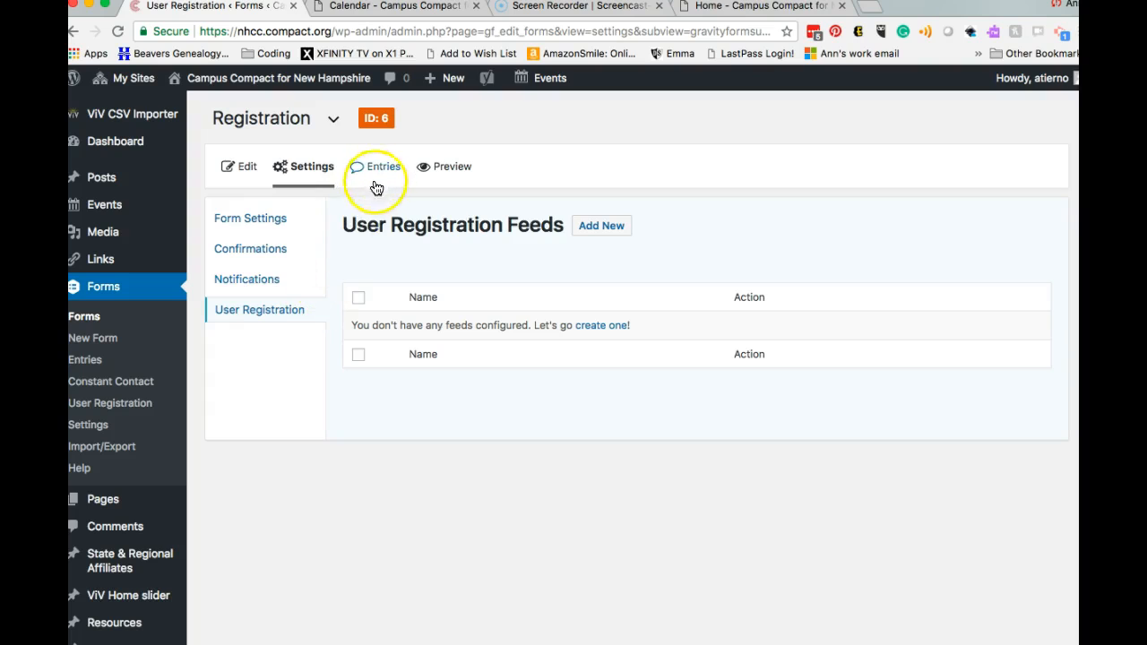
{"action": "mouse_move", "coordinate": [276, 186]}
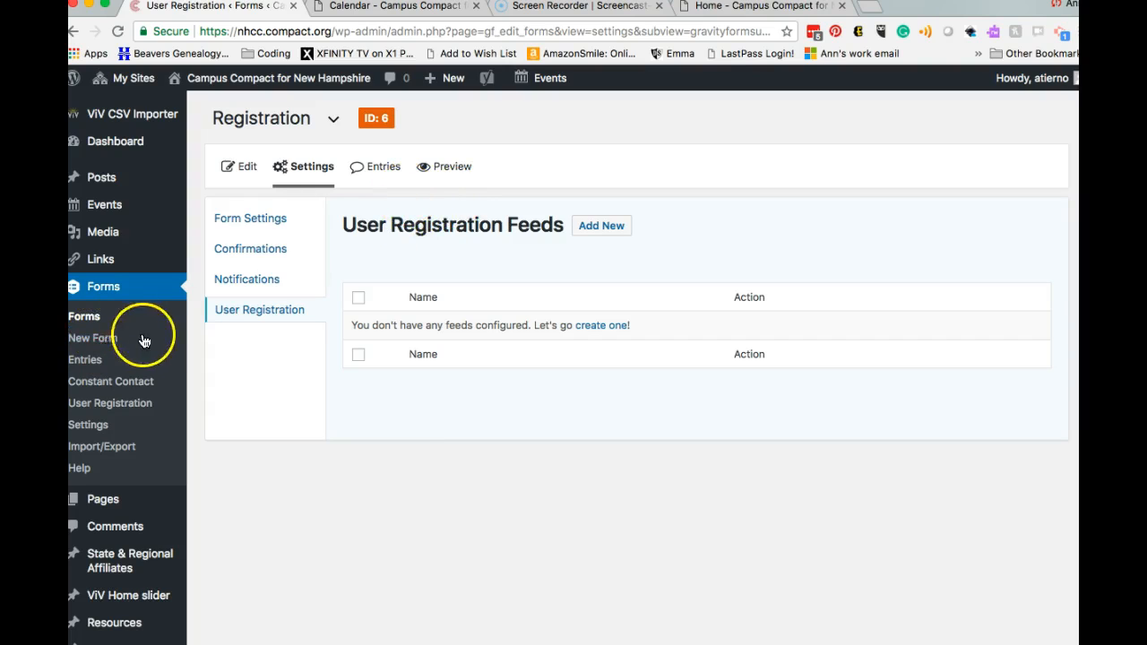
Step: Check Registration's empty entries, view CSD Meeting RSVP's three entries, then switch back to Registration
{"action": "left_click", "coordinate": [379, 173]}
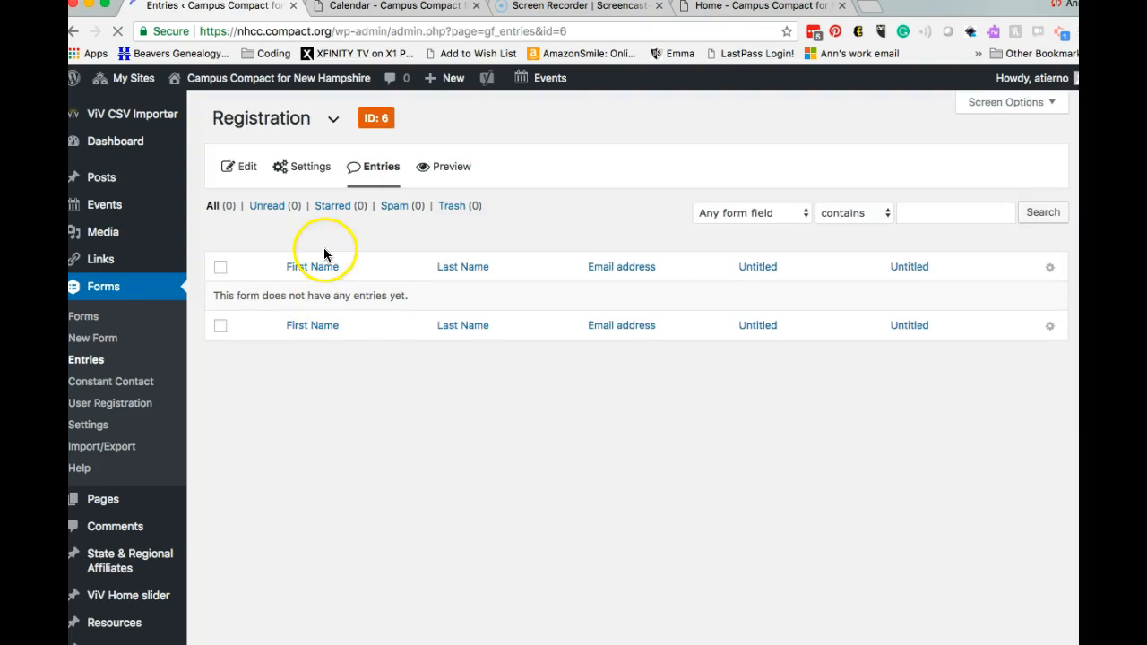
{"action": "left_click", "coordinate": [334, 120]}
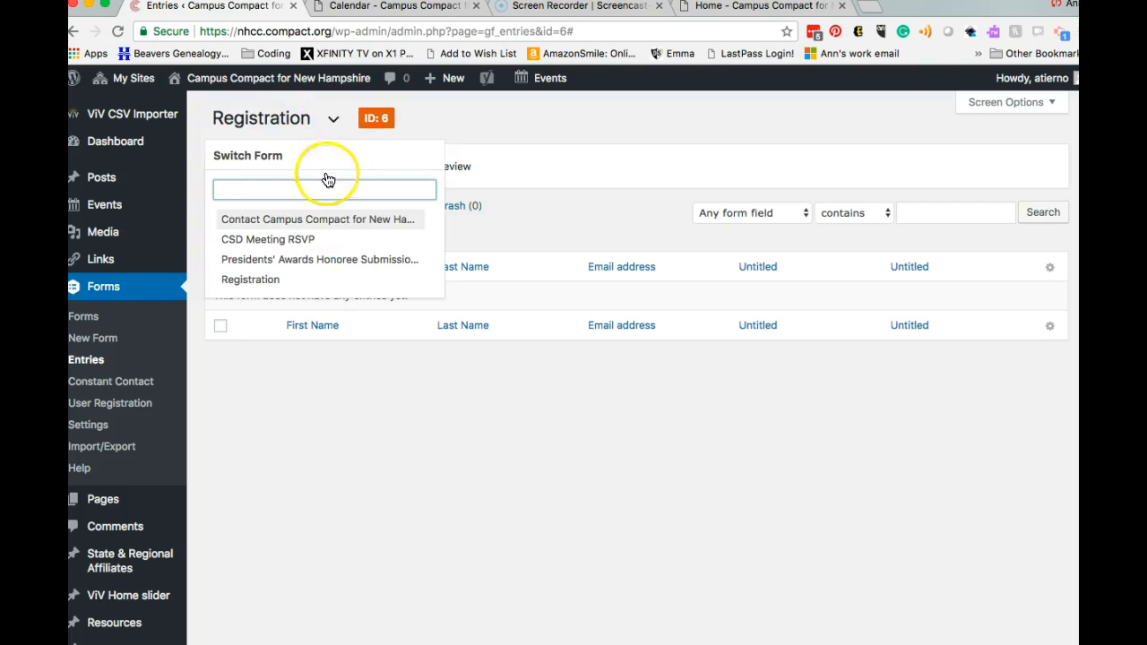
{"action": "left_click", "coordinate": [311, 244]}
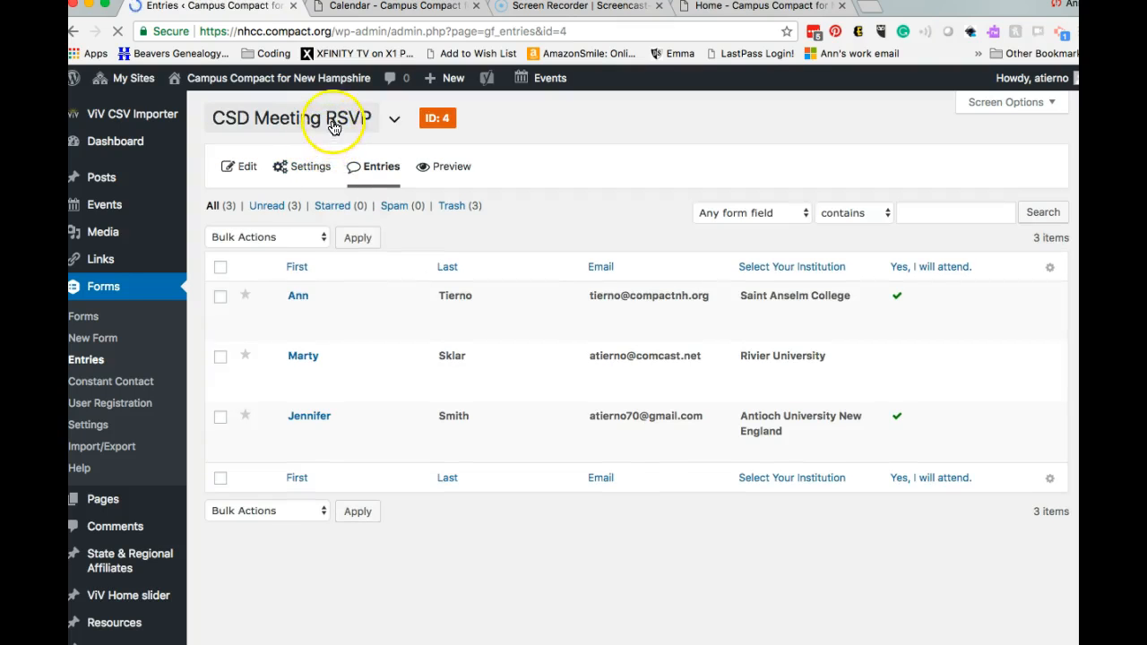
{"action": "mouse_move", "coordinate": [371, 410]}
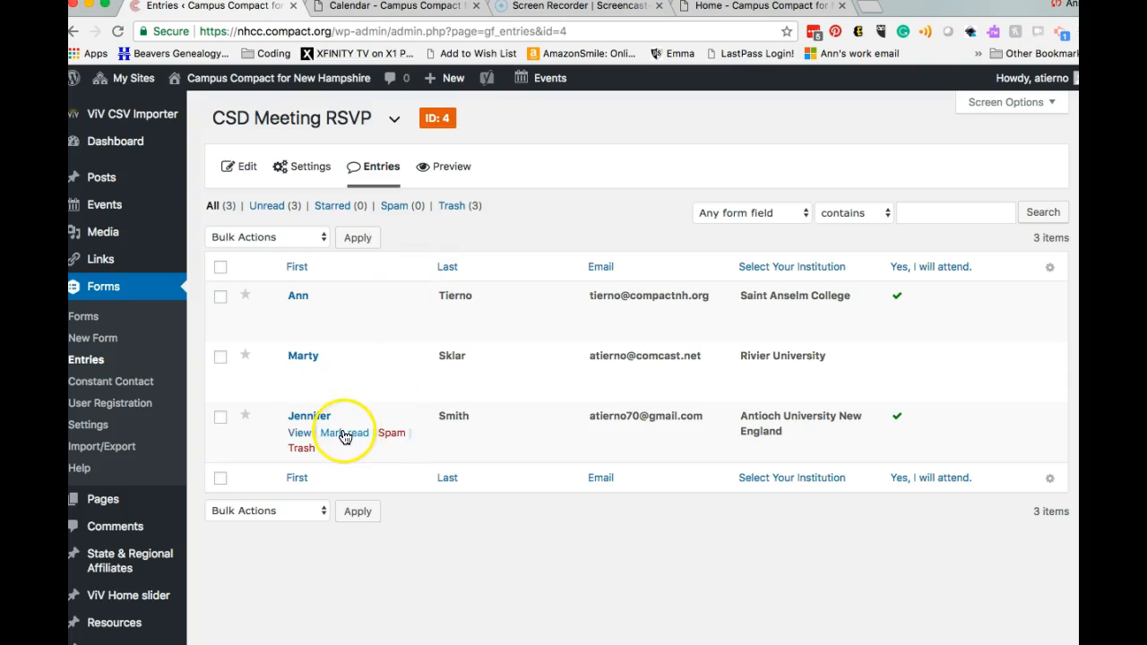
{"action": "mouse_move", "coordinate": [399, 429]}
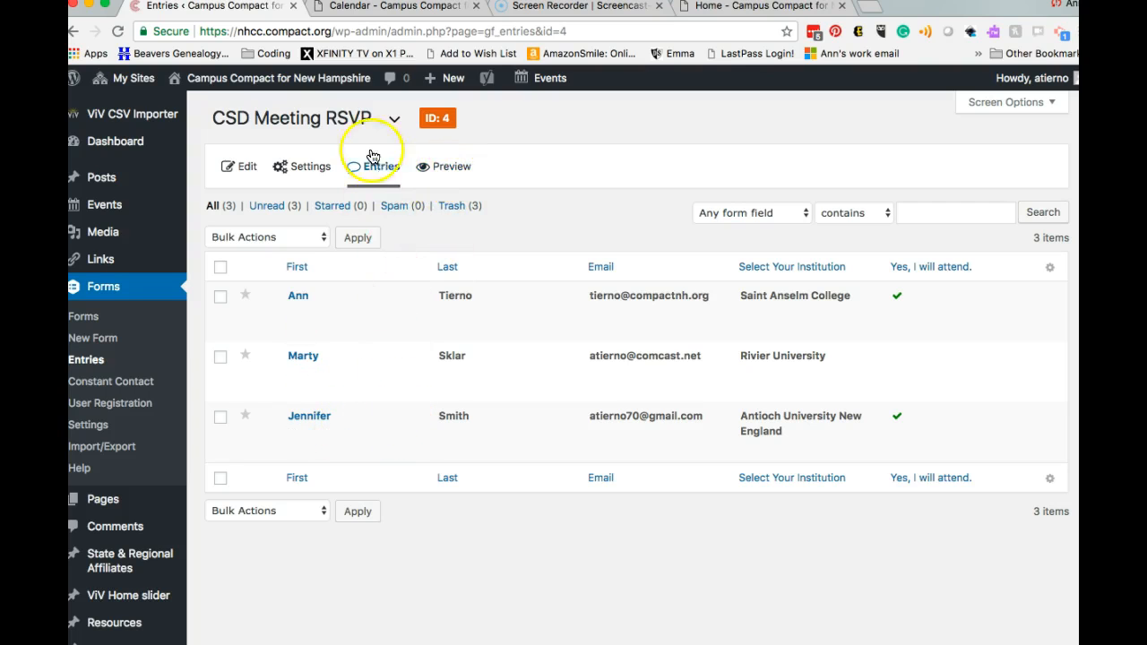
{"action": "left_click", "coordinate": [394, 118]}
{"action": "left_click", "coordinate": [313, 279]}
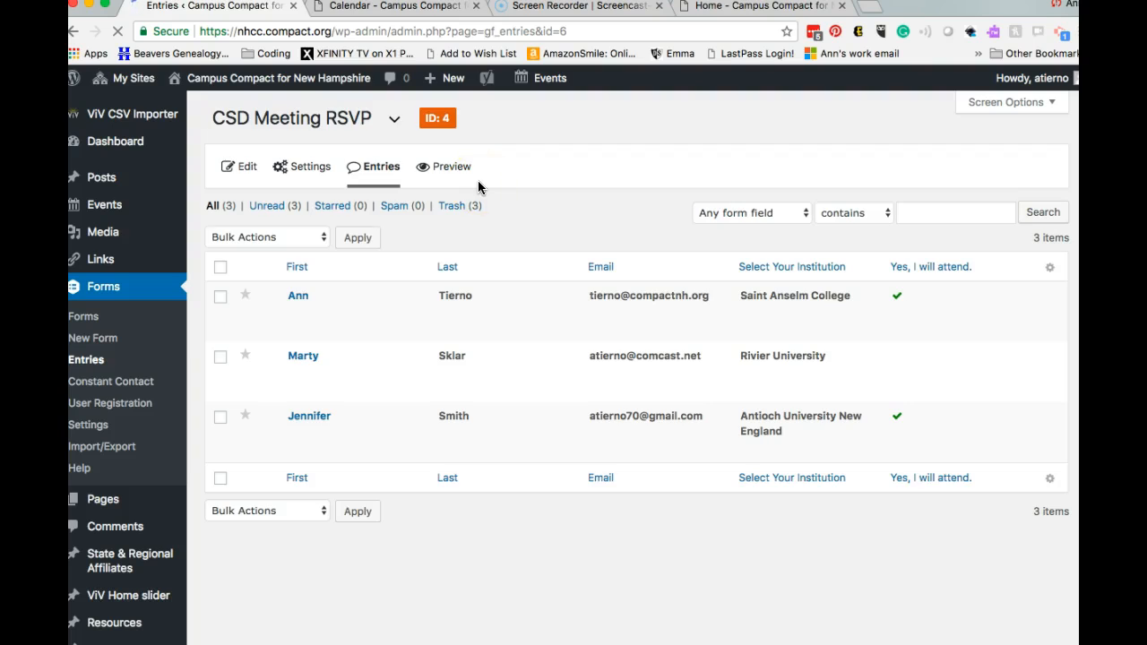
Step: Preview the Registration form in a new tab, try submitting it, and return to the Entries tab
{"action": "left_click", "coordinate": [455, 170]}
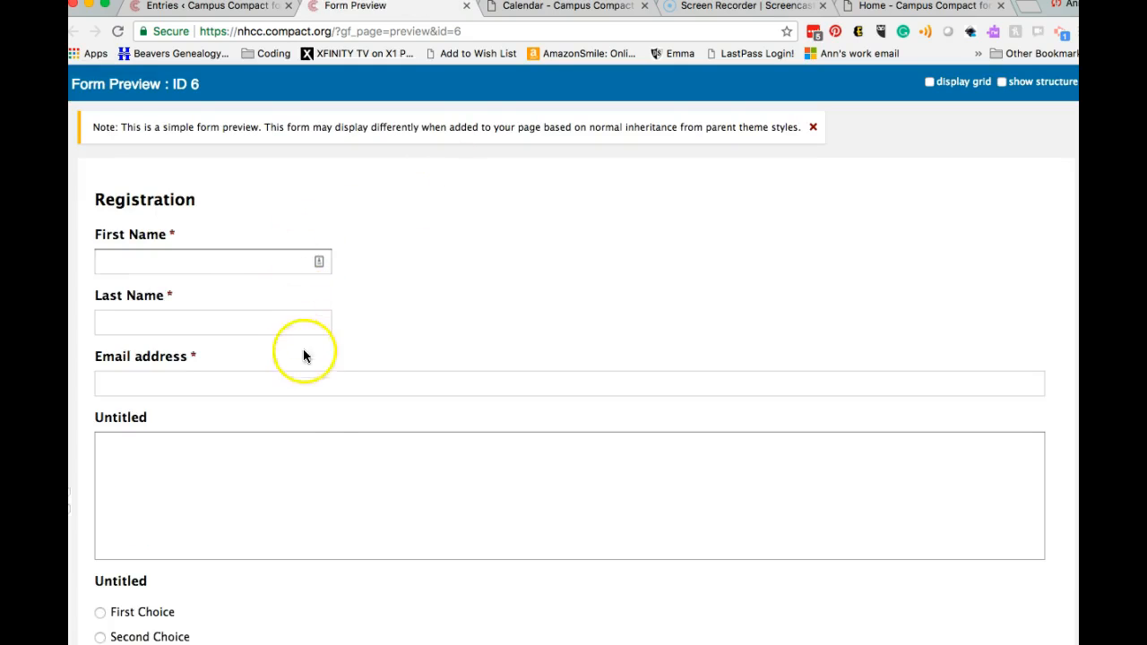
{"action": "scroll", "coordinate": [314, 461], "scroll_direction": "down", "scroll_amount": 5}
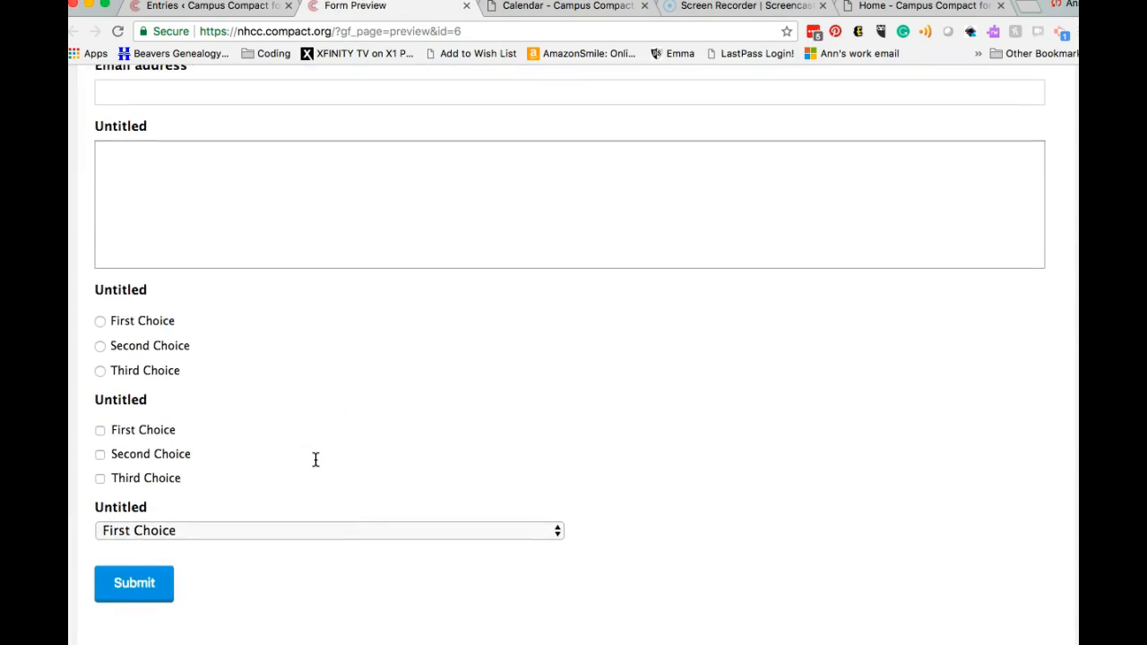
{"action": "scroll", "coordinate": [310, 464], "scroll_direction": "up", "scroll_amount": 4}
{"action": "scroll", "coordinate": [309, 471], "scroll_direction": "down", "scroll_amount": 5}
{"action": "left_click", "coordinate": [159, 579]}
{"action": "scroll", "coordinate": [164, 597], "scroll_direction": "down", "scroll_amount": 5}
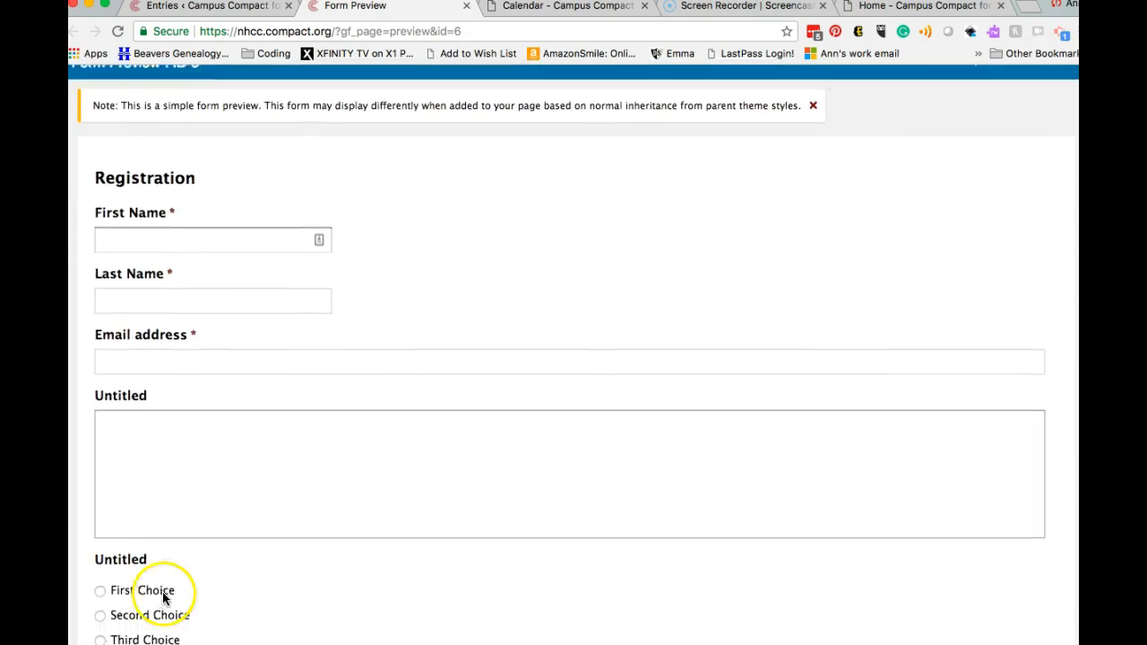
{"action": "scroll", "coordinate": [313, 376], "scroll_direction": "up", "scroll_amount": 5}
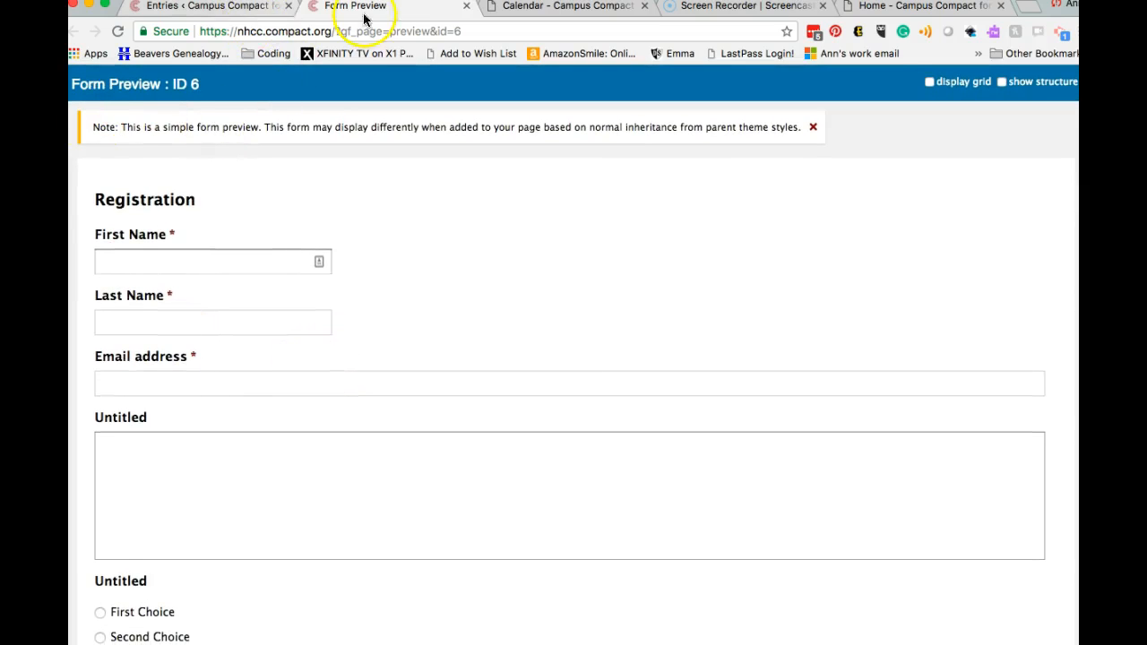
{"action": "left_click", "coordinate": [249, 7]}
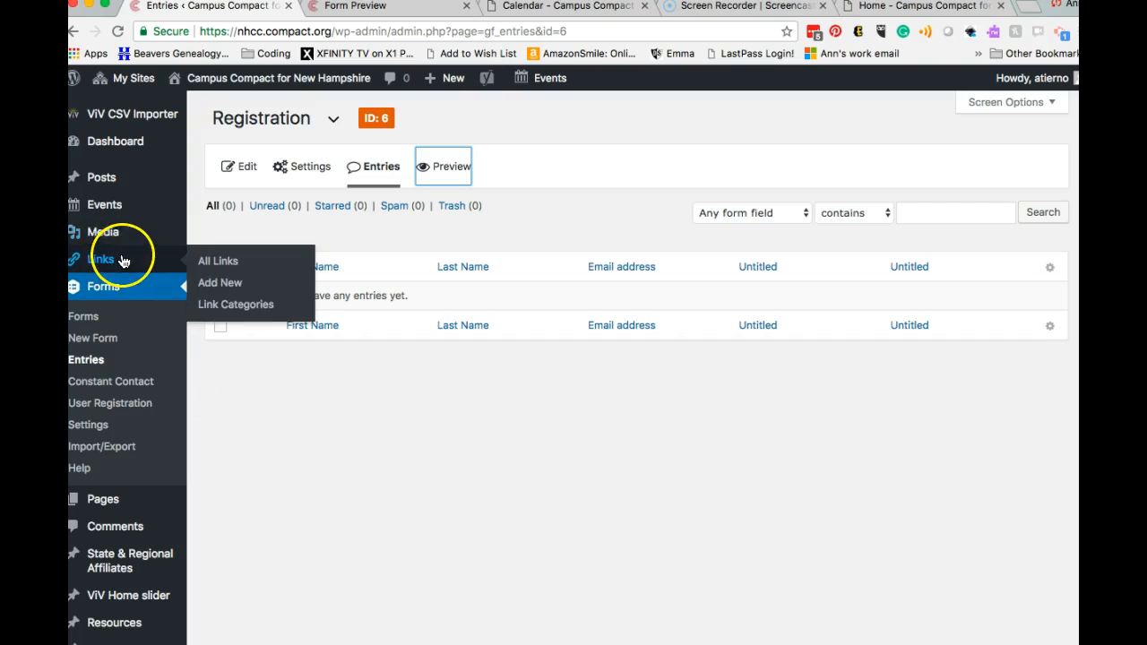
Step: Go to Pages > All Pages and open Sample page in the Edit Page screen
{"action": "mouse_move", "coordinate": [103, 222]}
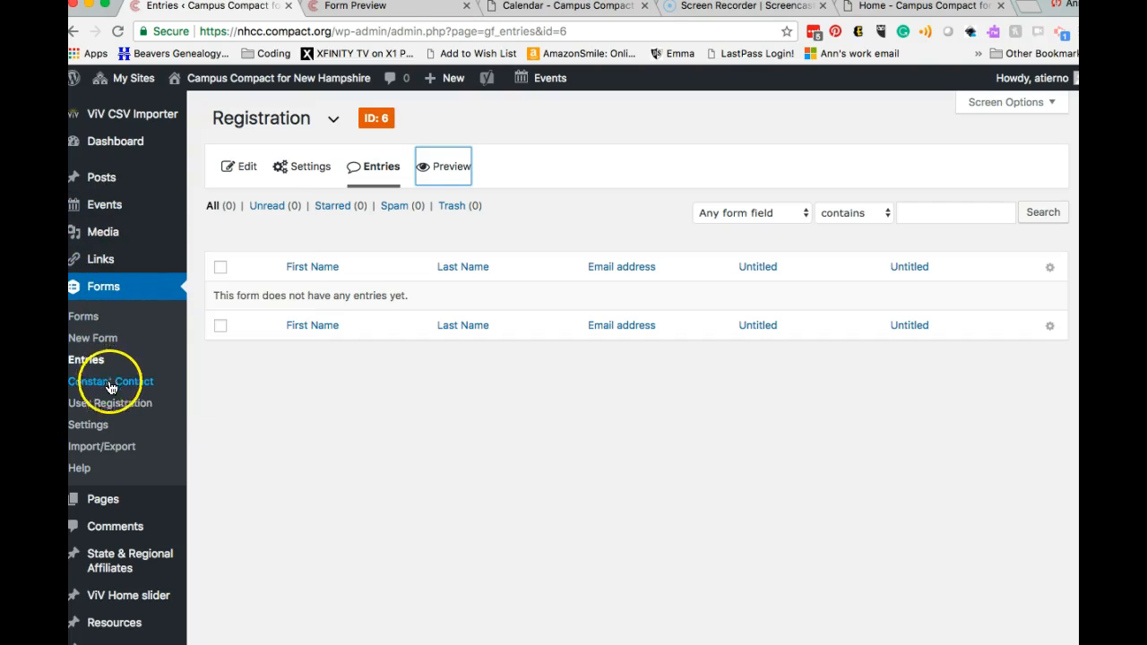
{"action": "mouse_move", "coordinate": [116, 509]}
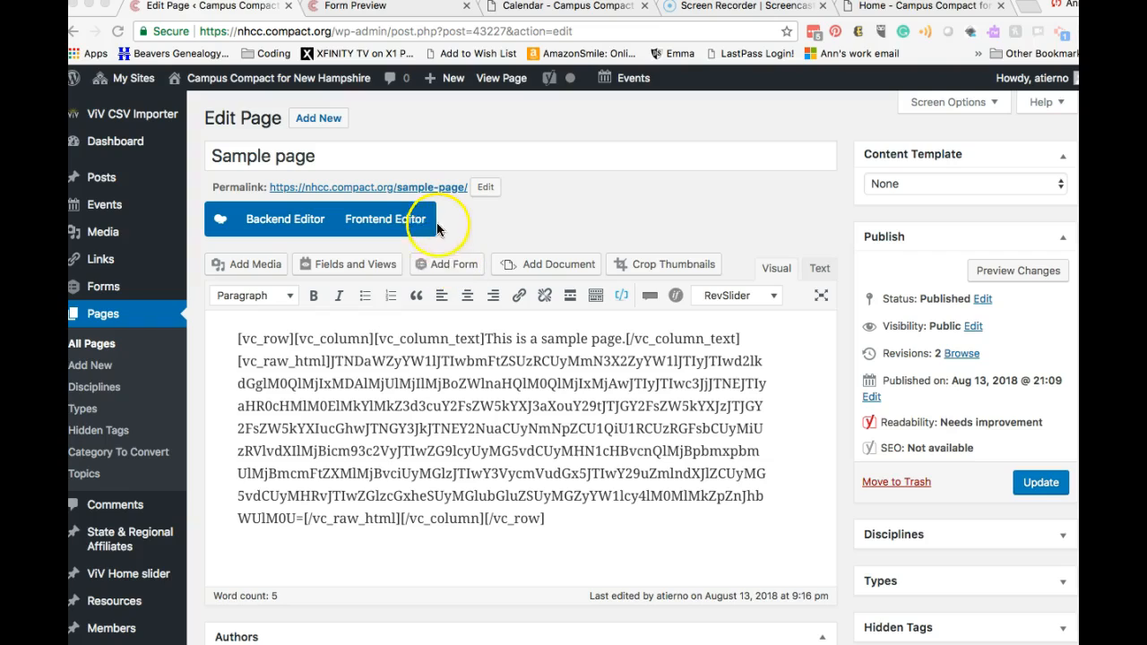
Step: Open Sample page in the WPBakery frontend editor and delete the intro-text and calendar column
{"action": "left_click", "coordinate": [401, 222]}
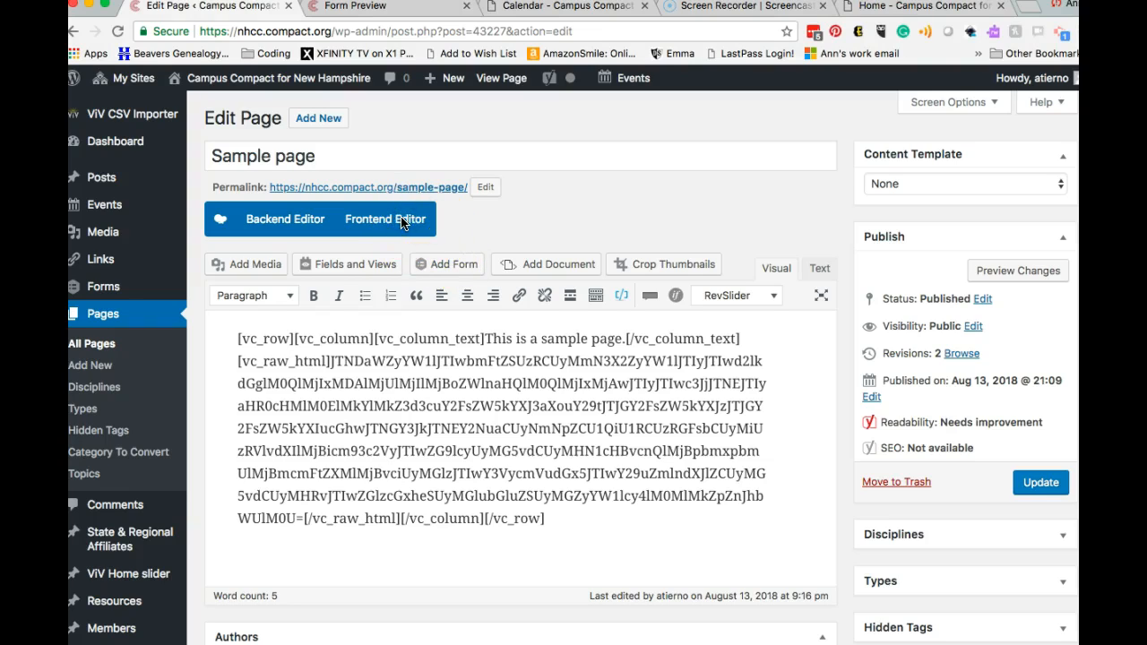
{"action": "left_click", "coordinate": [399, 220]}
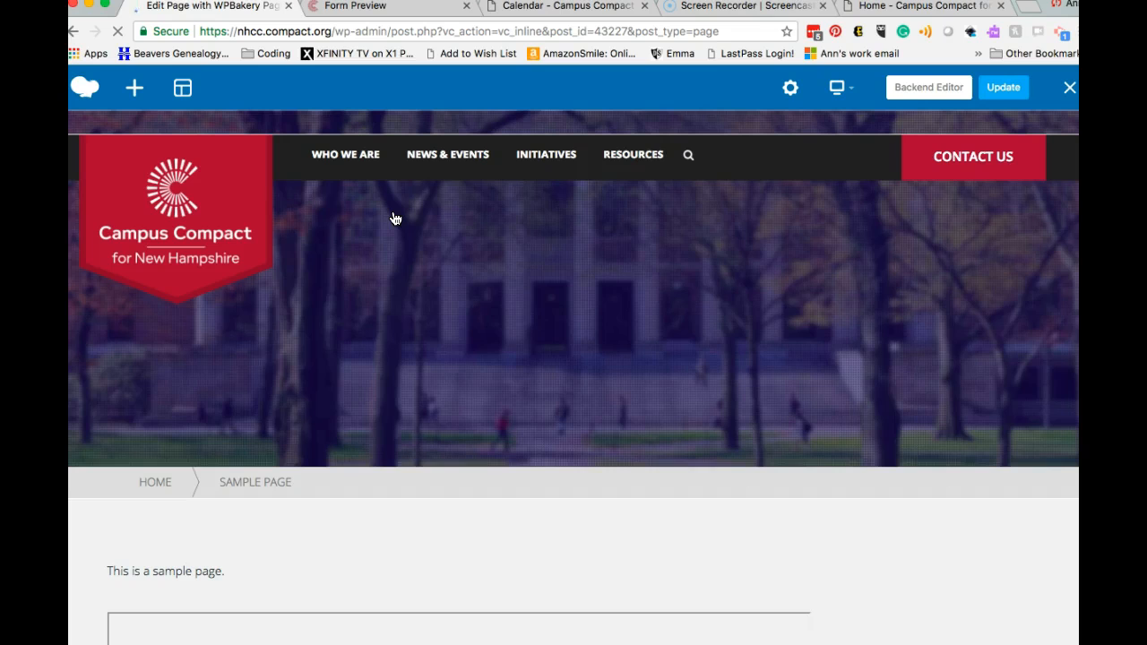
{"action": "left_click", "coordinate": [386, 541]}
{"action": "scroll", "coordinate": [388, 544], "scroll_direction": "down", "scroll_amount": 3}
{"action": "scroll", "coordinate": [388, 543], "scroll_direction": "down", "scroll_amount": 1}
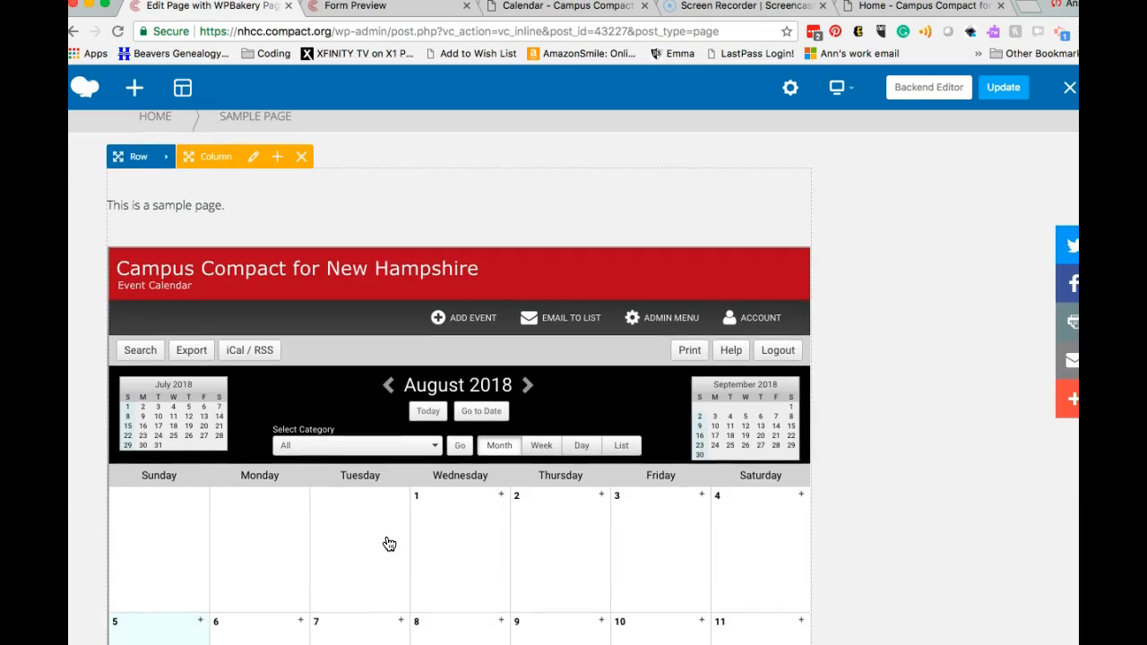
{"action": "left_click", "coordinate": [301, 157]}
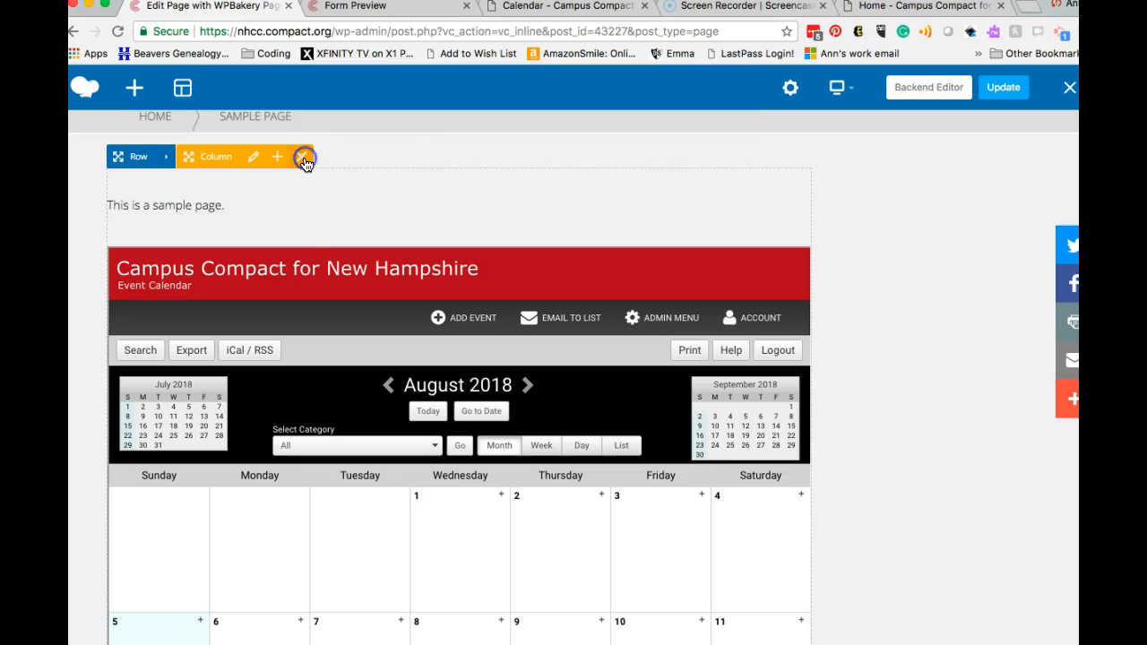
{"action": "left_click", "coordinate": [732, 138]}
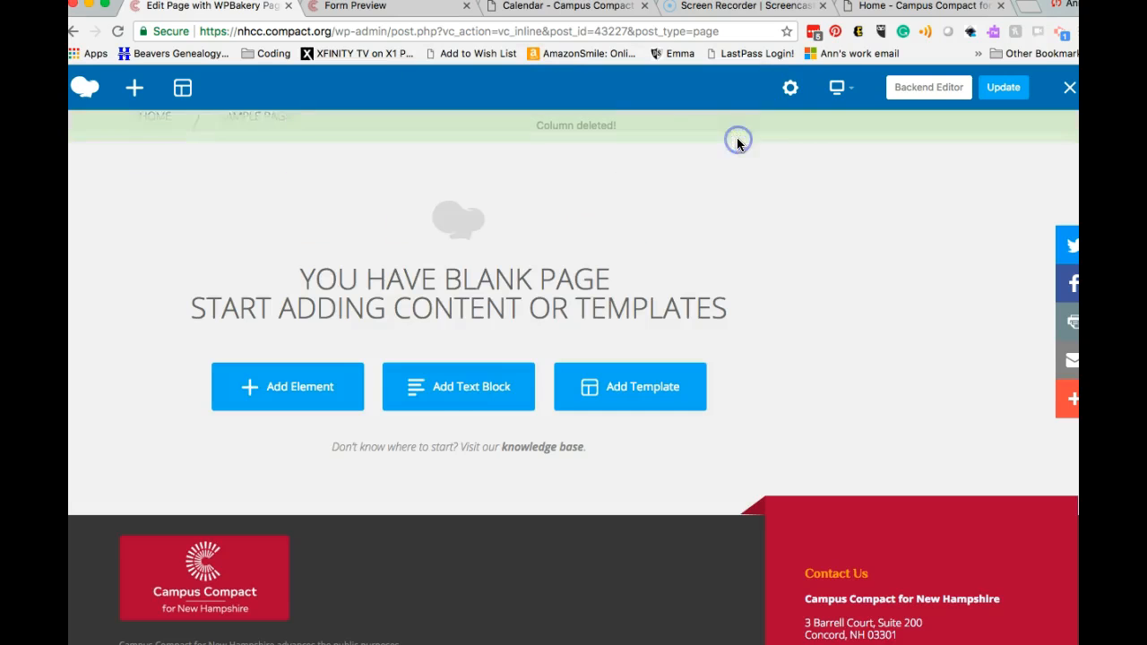
Step: Add a Gravity Form element set to the Registration form on the blank Sample page
{"action": "left_click", "coordinate": [310, 399]}
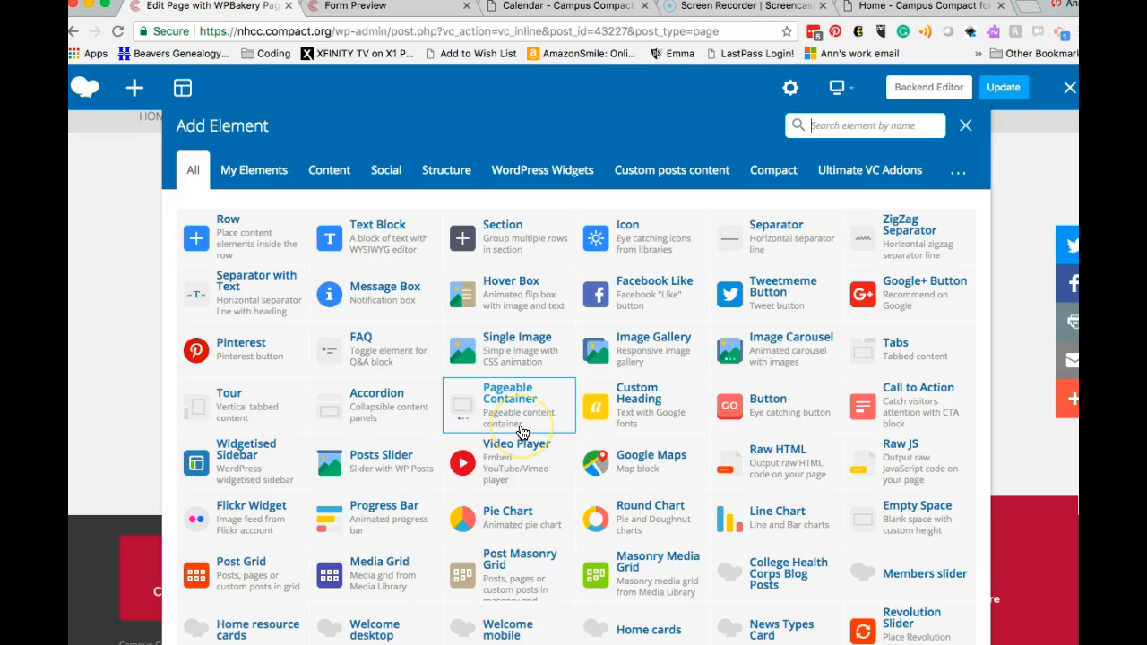
{"action": "scroll", "coordinate": [519, 432], "scroll_direction": "down", "scroll_amount": 2}
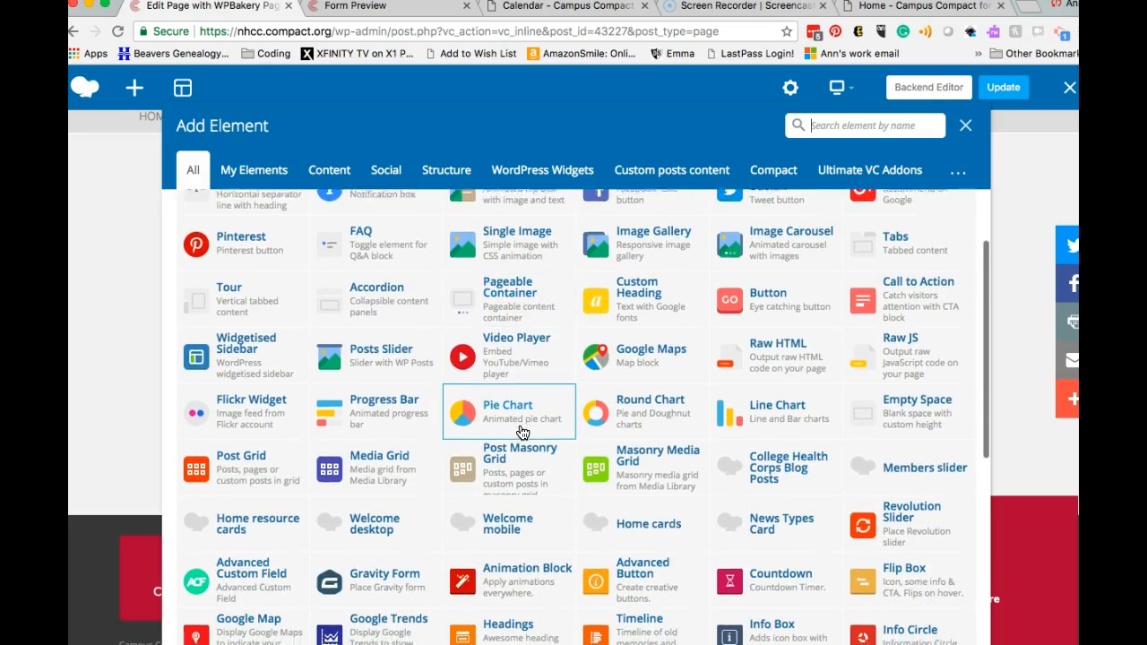
{"action": "scroll", "coordinate": [520, 431], "scroll_direction": "down", "scroll_amount": 2}
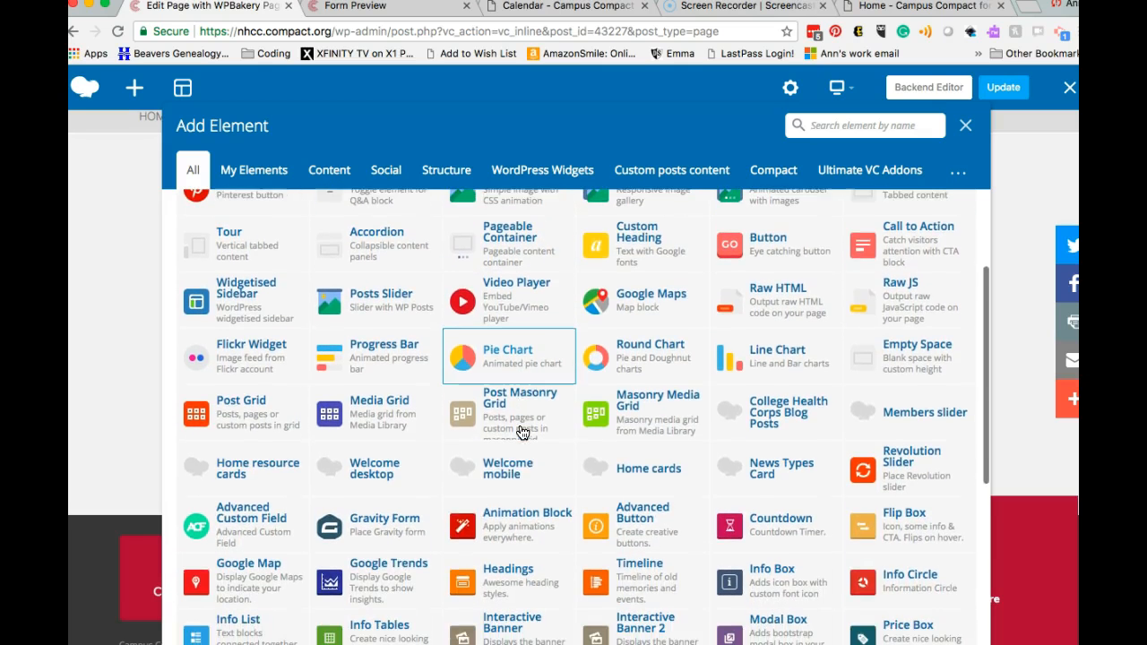
{"action": "left_click", "coordinate": [399, 531]}
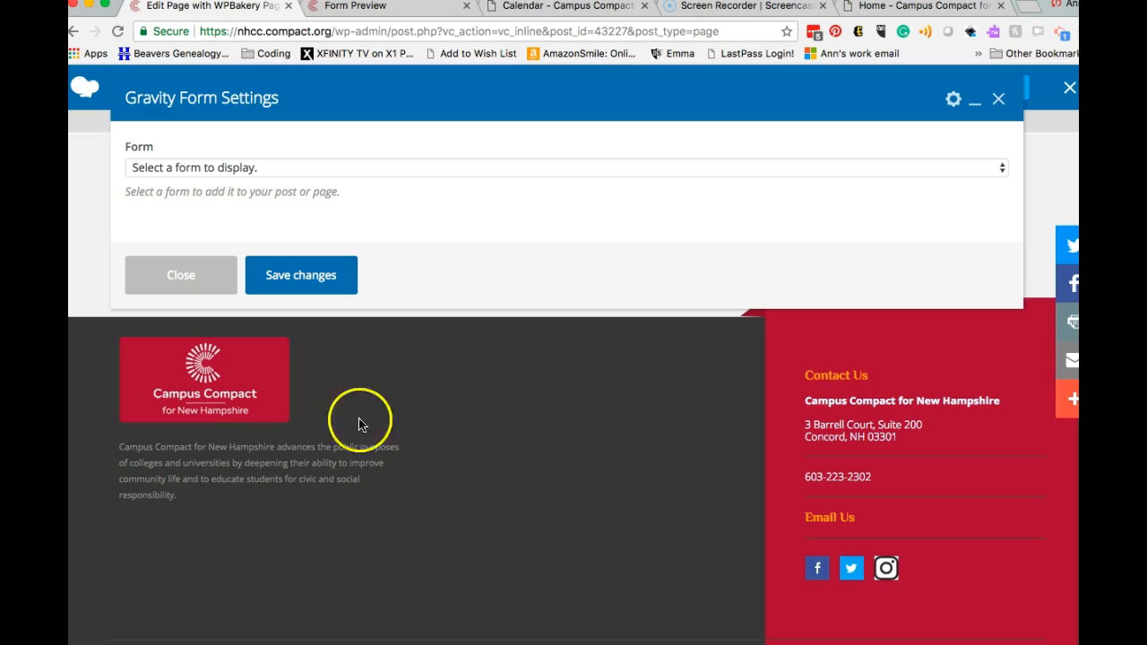
{"action": "left_click", "coordinate": [448, 167]}
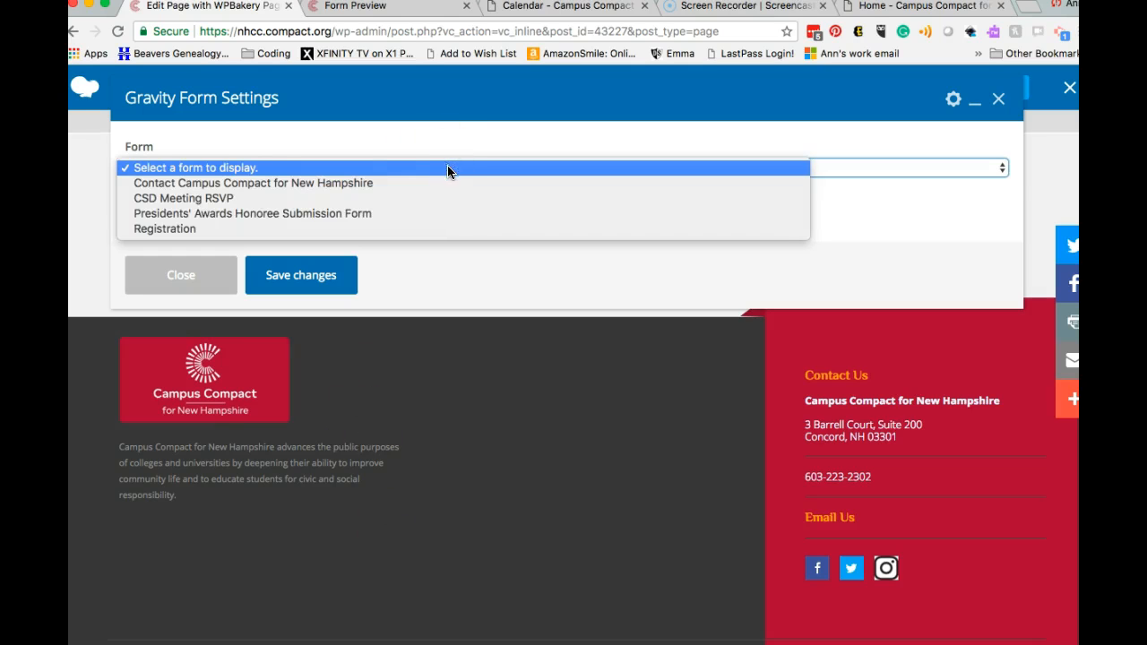
{"action": "left_click", "coordinate": [436, 228]}
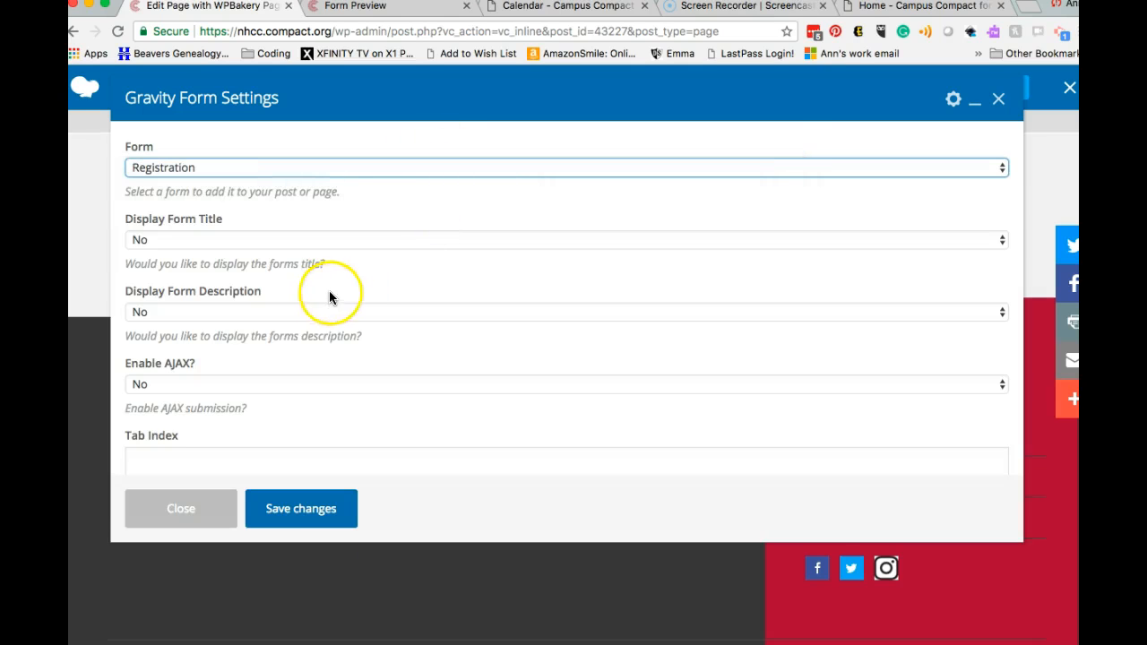
{"action": "left_click", "coordinate": [310, 516]}
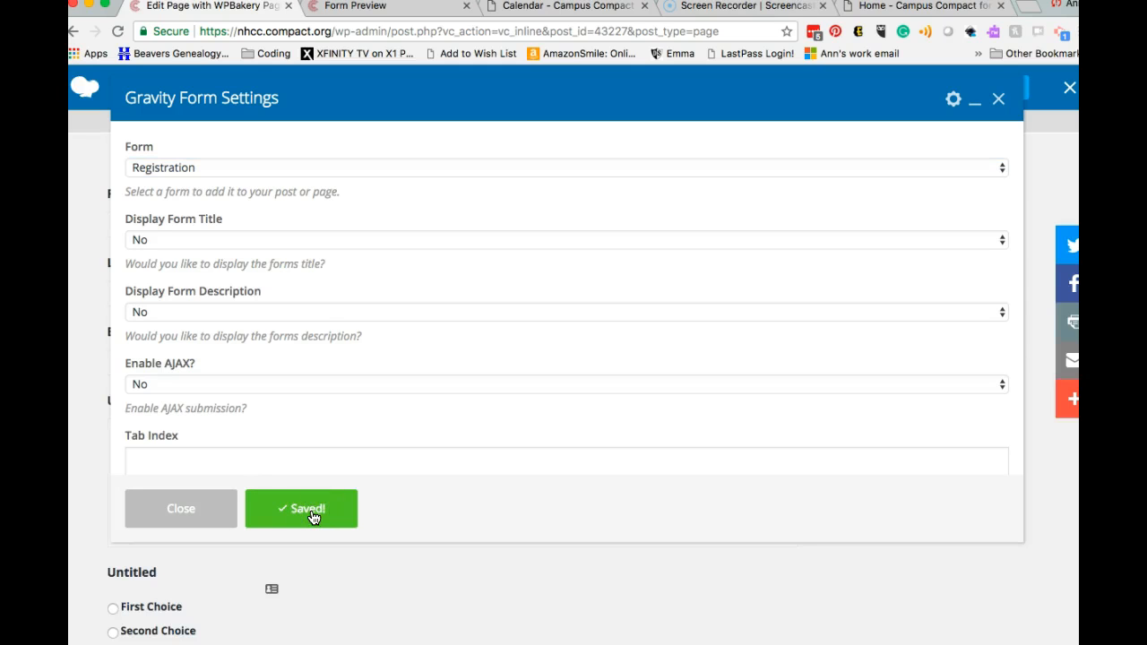
{"action": "left_click", "coordinate": [225, 507]}
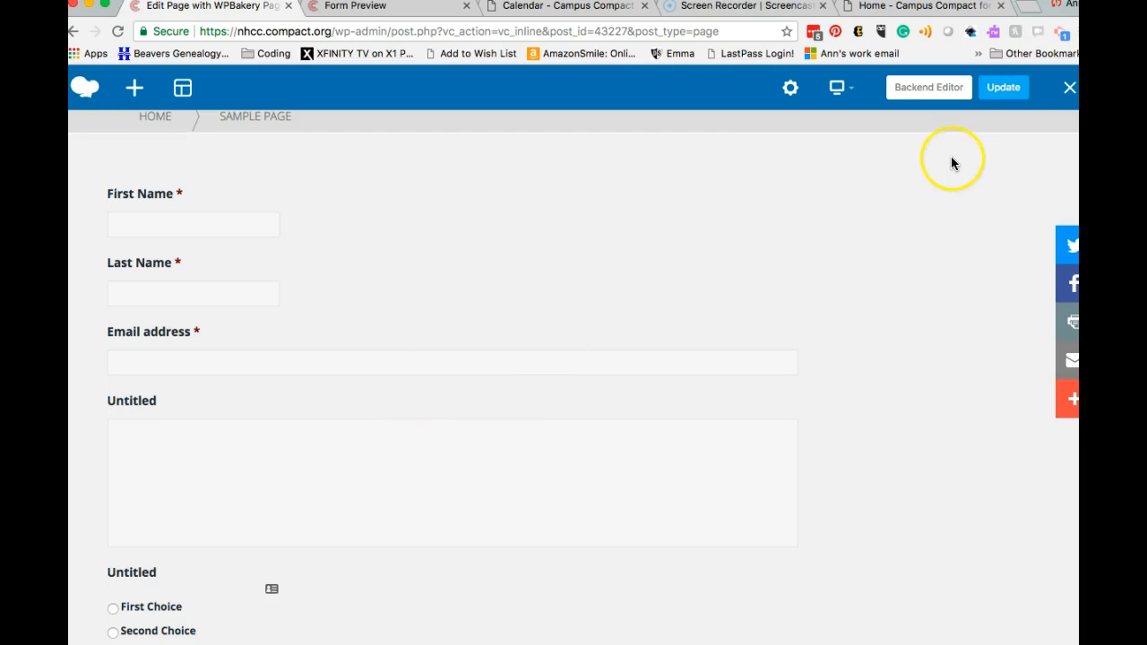
Step: Update the page and exit the builder to view the live Sample page
{"action": "left_click", "coordinate": [1010, 87]}
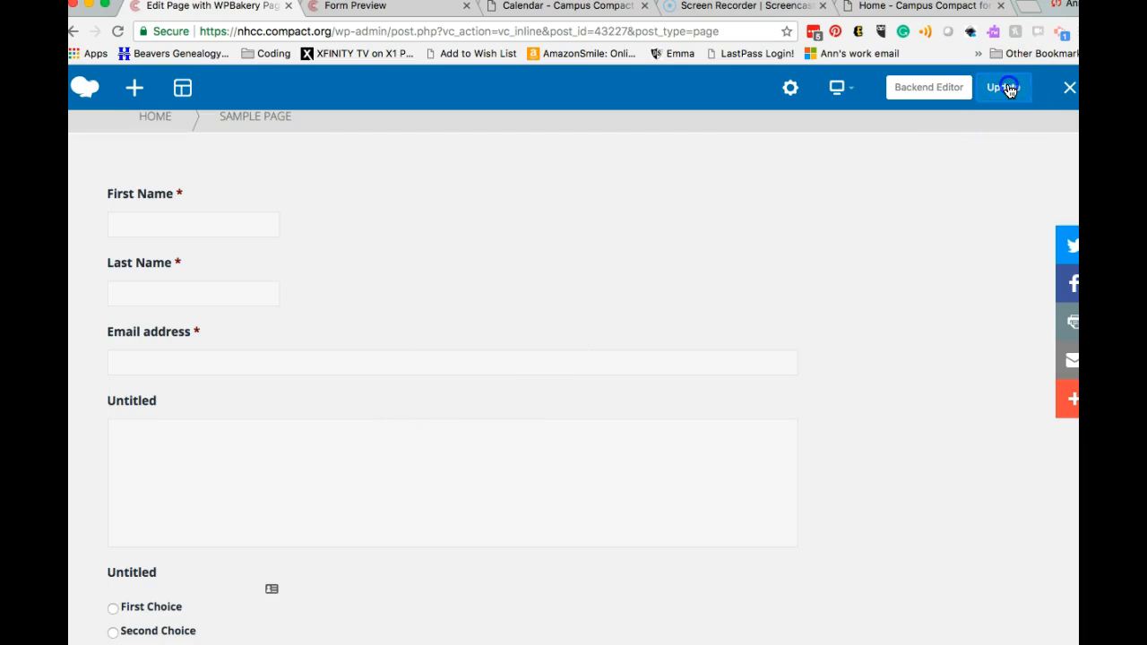
{"action": "left_click", "coordinate": [1004, 89]}
{"action": "left_click", "coordinate": [1068, 89]}
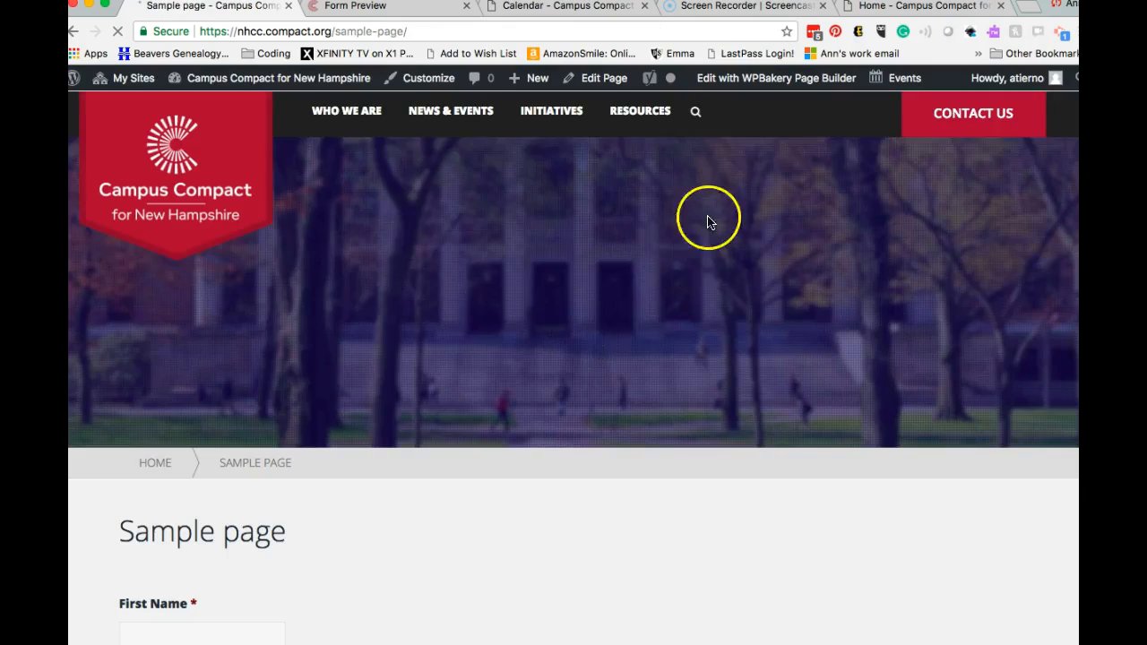
Step: Enter the registrant's first and last name, and fill their e-mail from an autofill suggestion
{"action": "scroll", "coordinate": [614, 337], "scroll_direction": "down", "scroll_amount": 3}
{"action": "scroll", "coordinate": [580, 400], "scroll_direction": "down", "scroll_amount": 2}
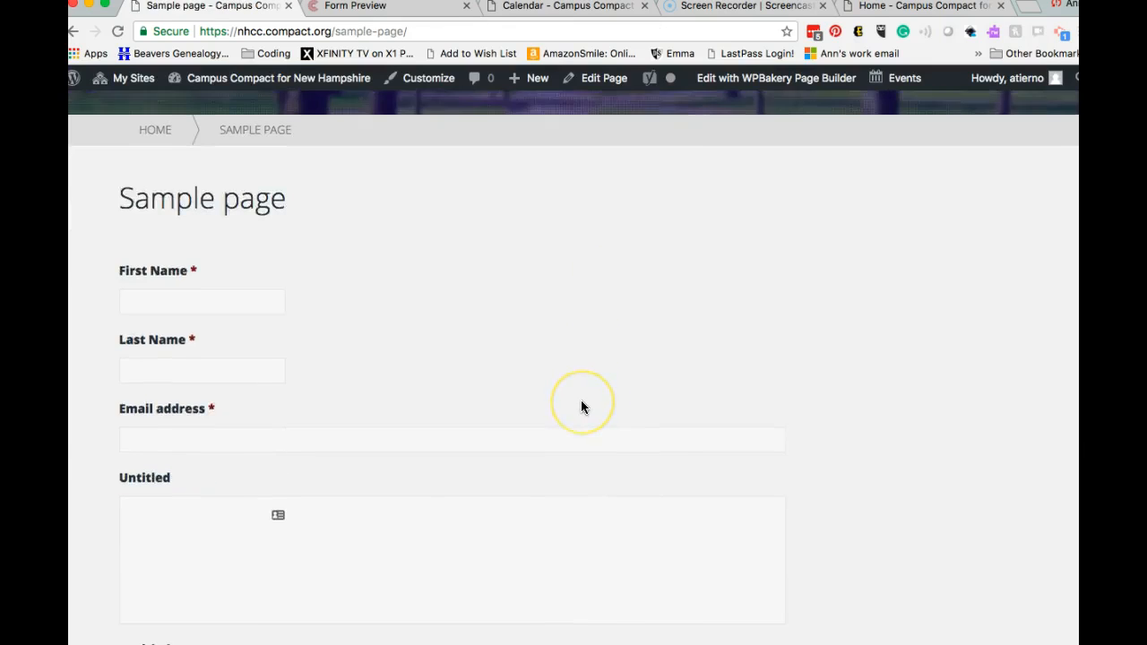
{"action": "scroll", "coordinate": [460, 403], "scroll_direction": "up", "scroll_amount": 8}
{"action": "scroll", "coordinate": [460, 401], "scroll_direction": "down", "scroll_amount": 8}
{"action": "scroll", "coordinate": [460, 401], "scroll_direction": "up", "scroll_amount": 4}
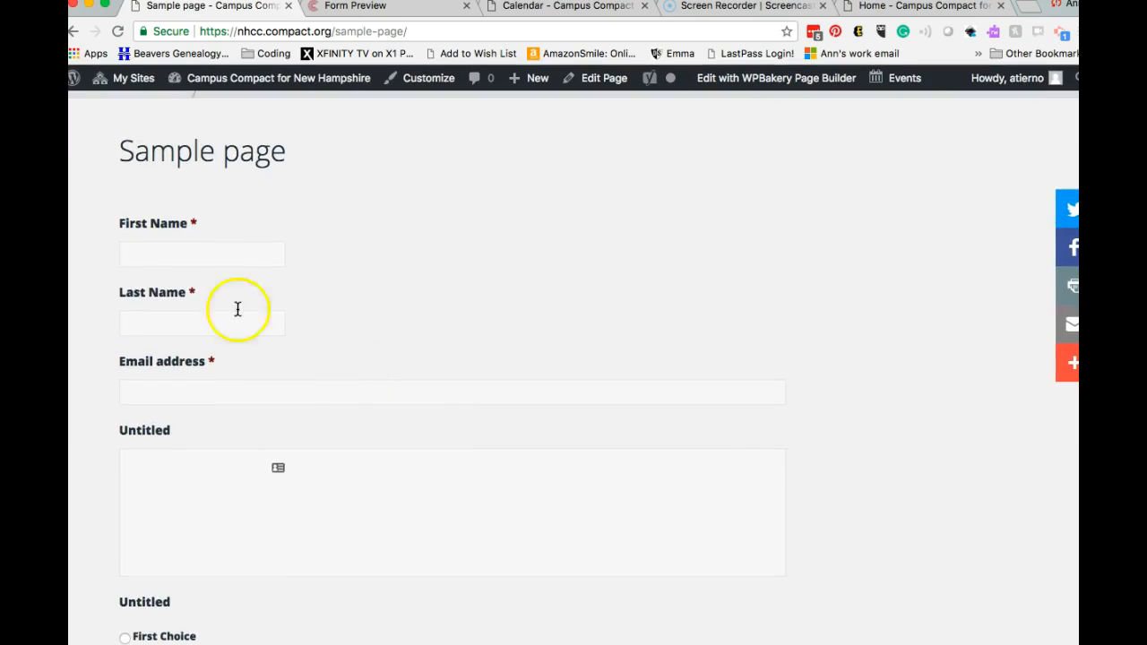
{"action": "left_click", "coordinate": [238, 255]}
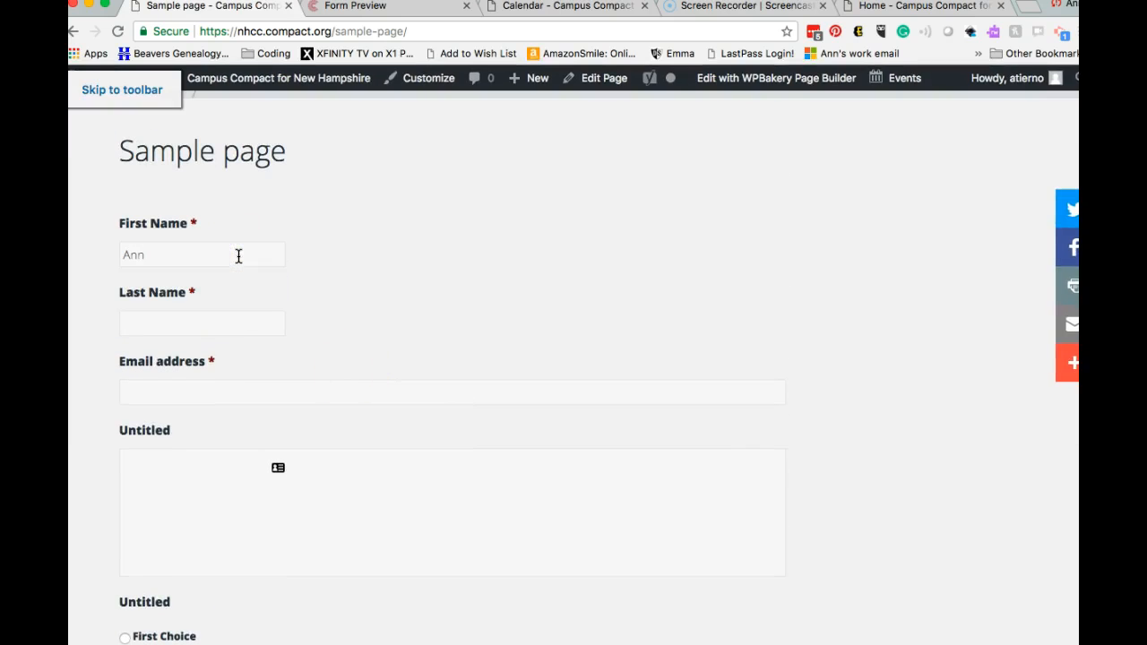
{"action": "left_click", "coordinate": [243, 324]}
{"action": "left_click", "coordinate": [225, 325]}
{"action": "left_click", "coordinate": [383, 402]}
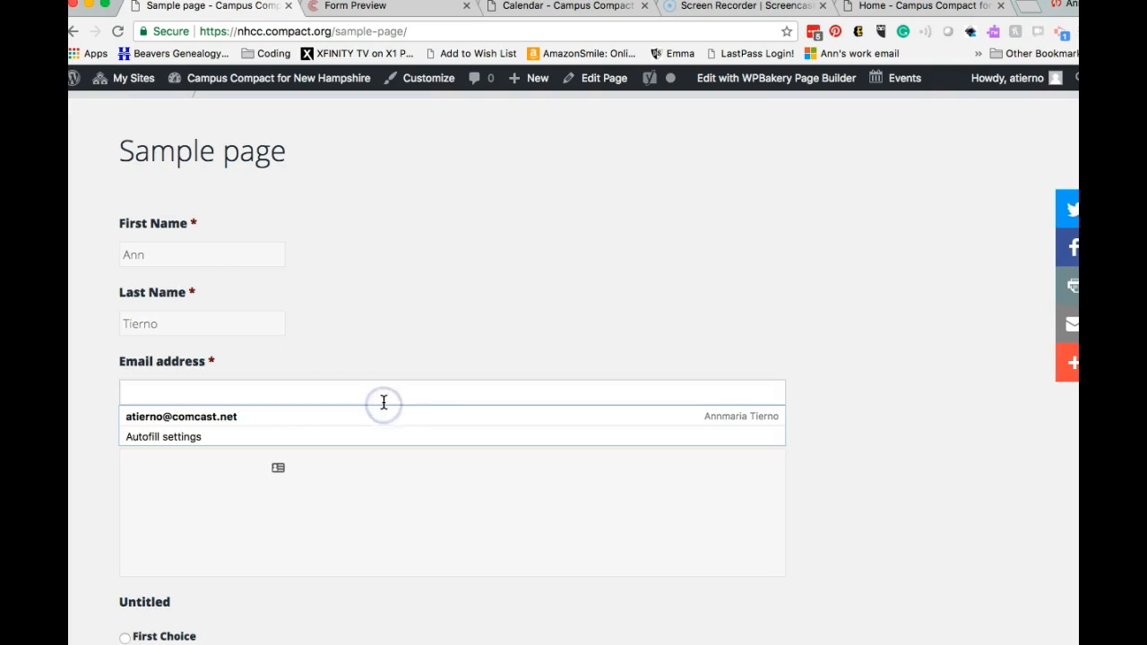
{"action": "type", "text": "tier"}
{"action": "key", "text": "BackSpace"}
{"action": "key", "text": "BackSpace"}
{"action": "type", "text": "at"}
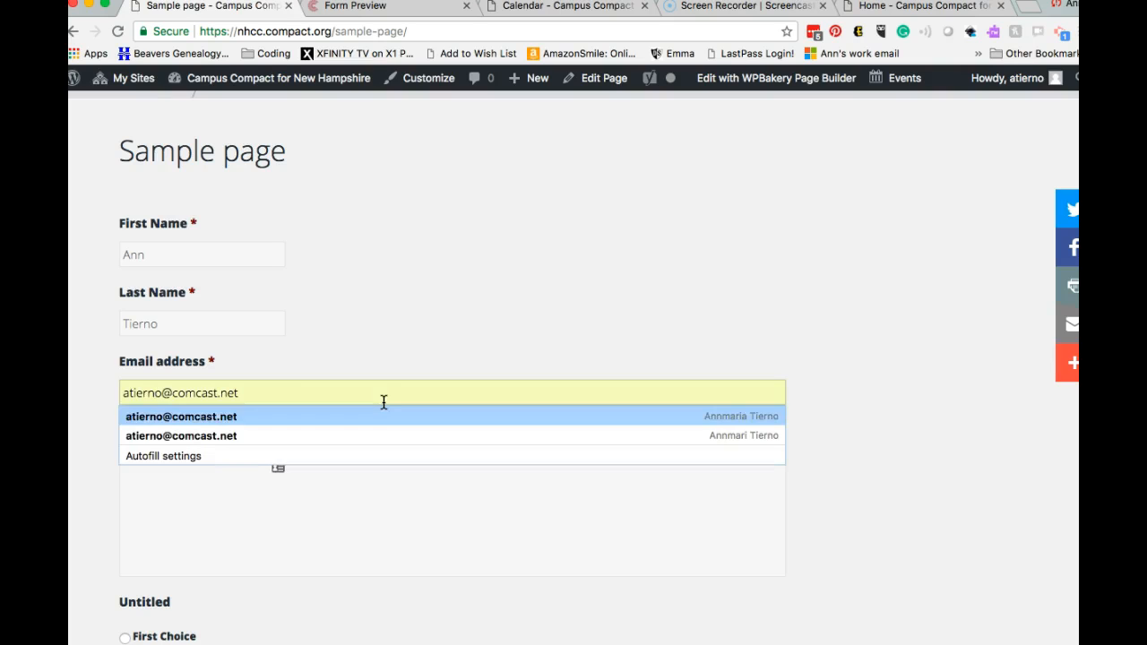
{"action": "left_click", "coordinate": [372, 417]}
Step: Choose Second Choice in the radio question, tick a checkbox option, pick Second Choice in the drop-down, and submit
{"action": "scroll", "coordinate": [361, 516], "scroll_direction": "down", "scroll_amount": 3}
{"action": "scroll", "coordinate": [361, 516], "scroll_direction": "down", "scroll_amount": 3}
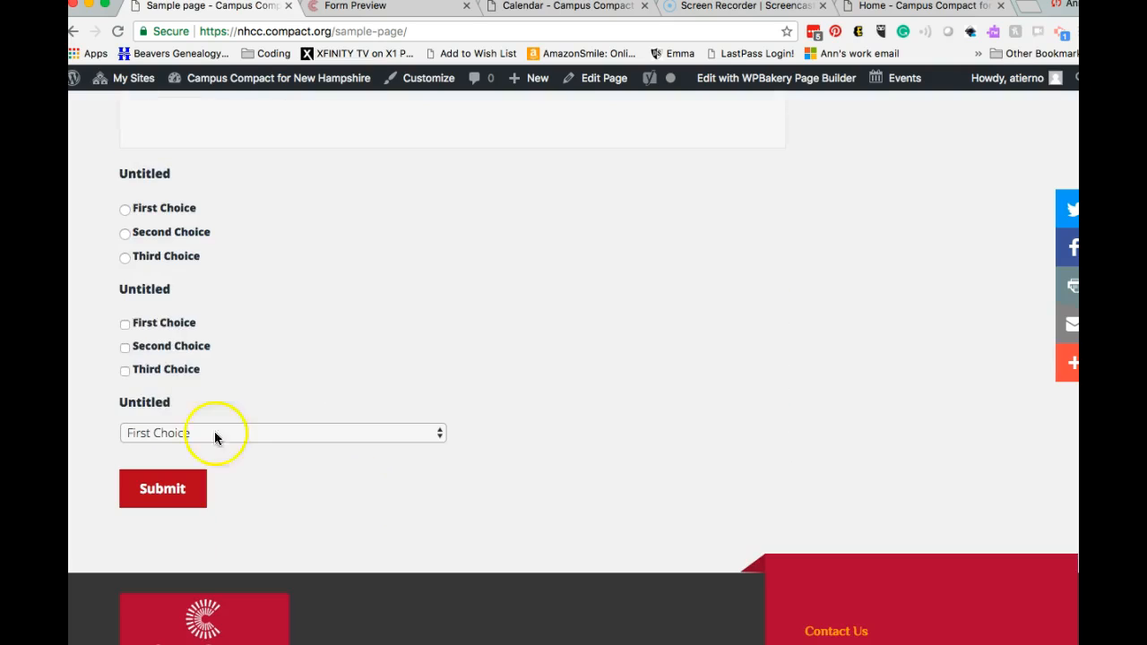
{"action": "left_click", "coordinate": [125, 233]}
{"action": "left_click", "coordinate": [124, 209]}
{"action": "left_click", "coordinate": [125, 232]}
{"action": "left_click", "coordinate": [125, 326]}
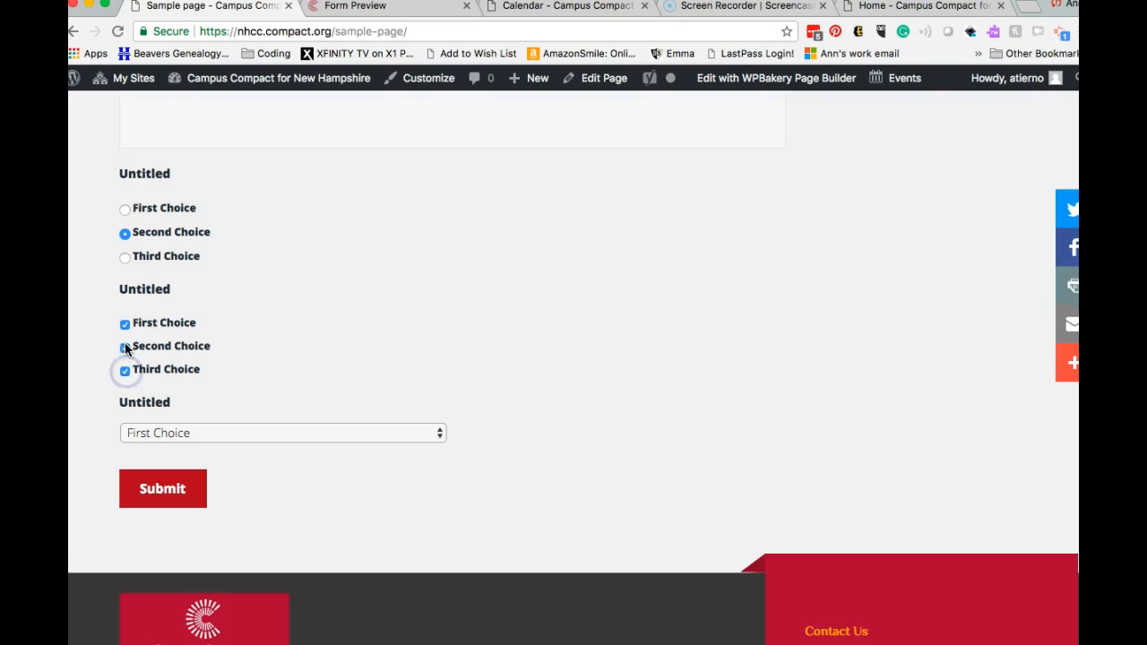
{"action": "left_click", "coordinate": [224, 433]}
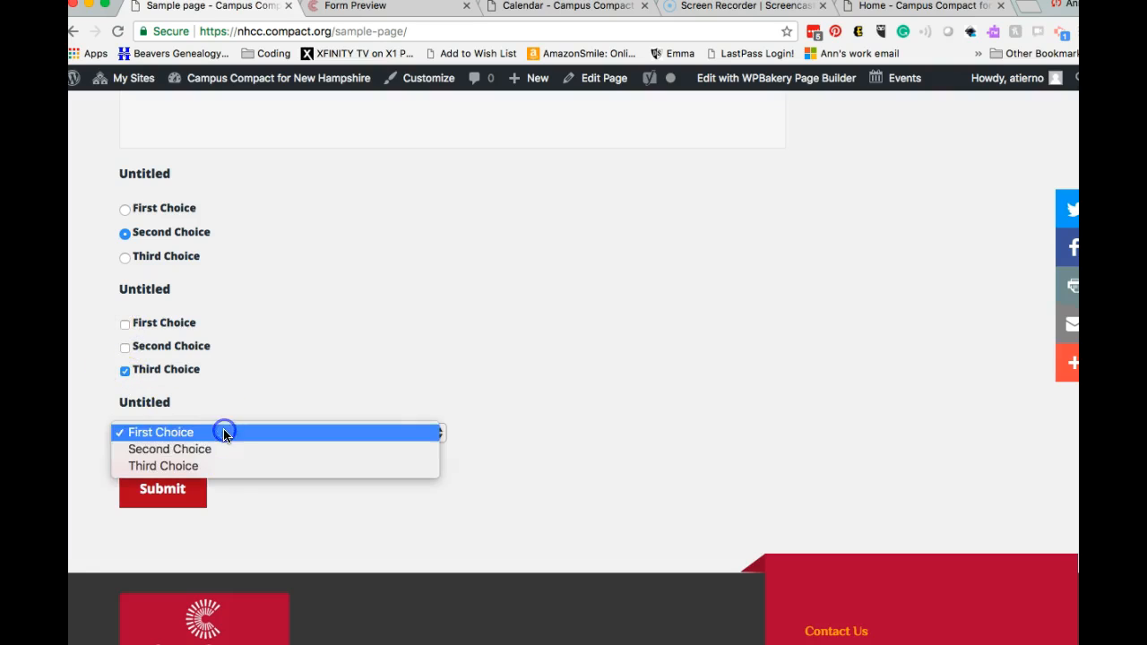
{"action": "left_click", "coordinate": [223, 448]}
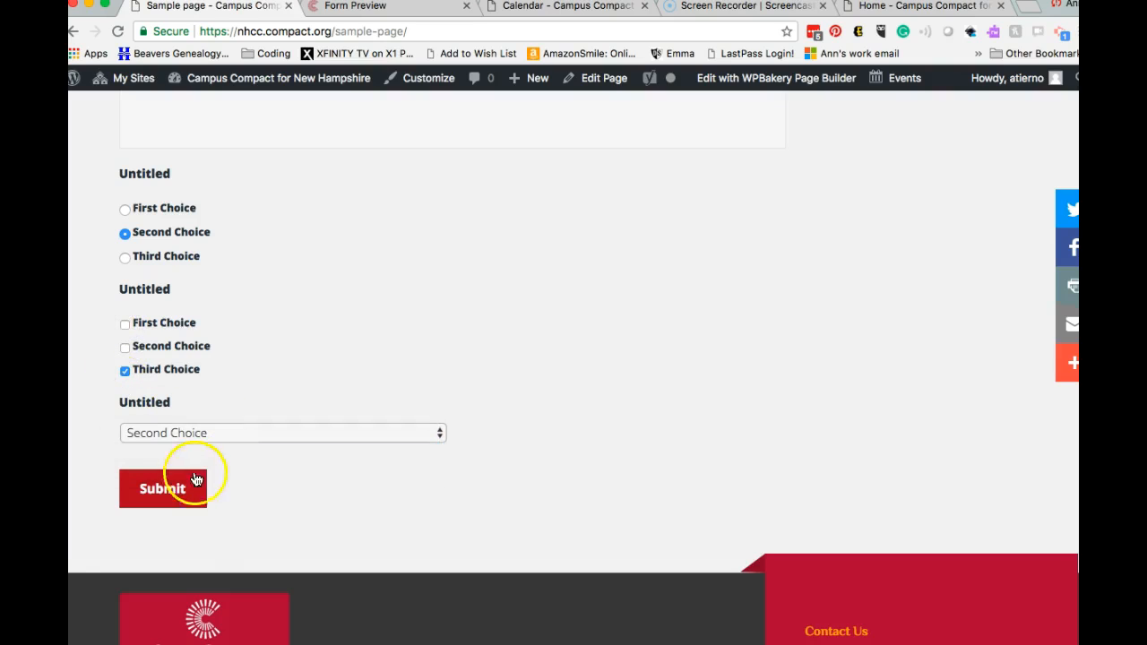
{"action": "left_click", "coordinate": [168, 487]}
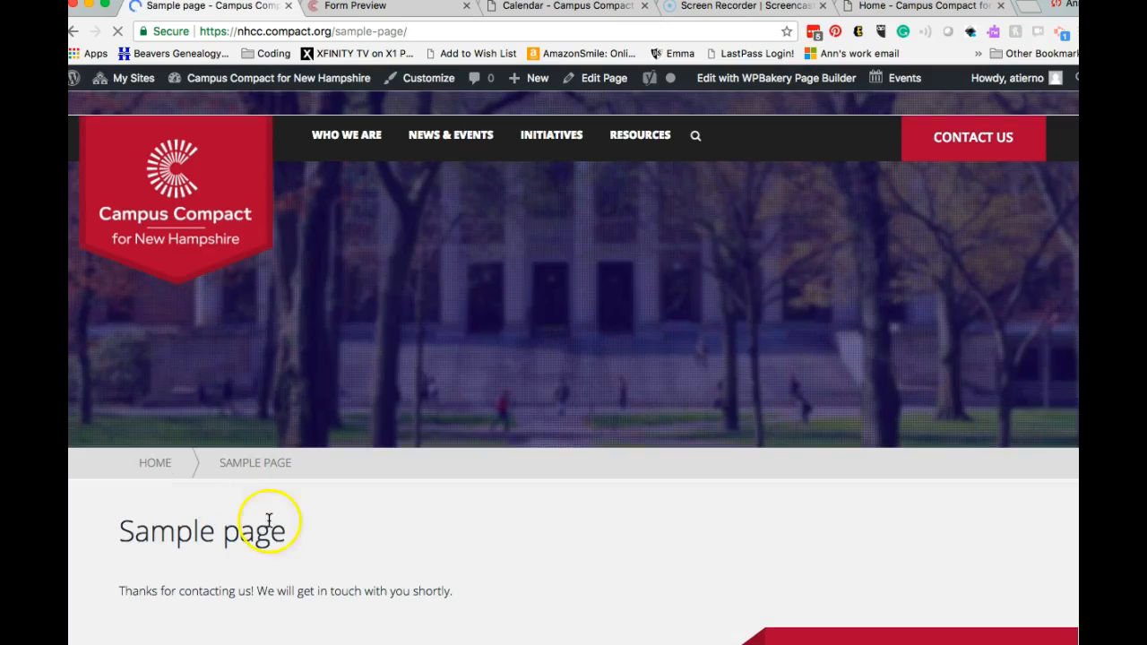
Step: Reload the Sample page and resubmit the form until 'Thanks for contacting us!' shows
{"action": "scroll", "coordinate": [269, 519], "scroll_direction": "down", "scroll_amount": 3}
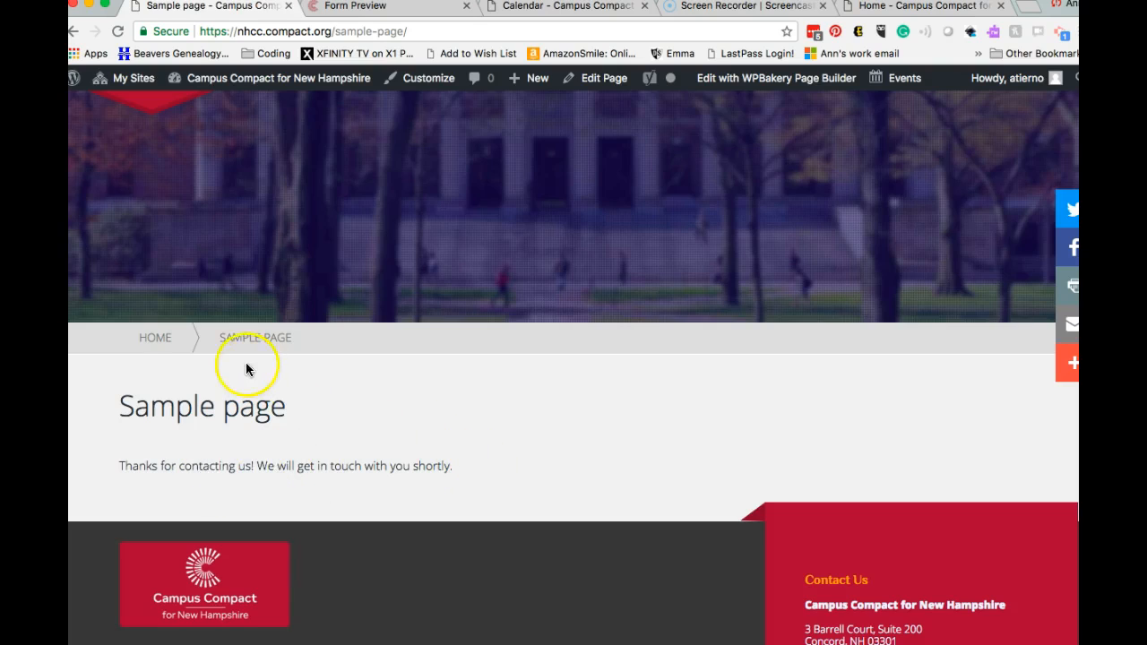
{"action": "left_click", "coordinate": [272, 343]}
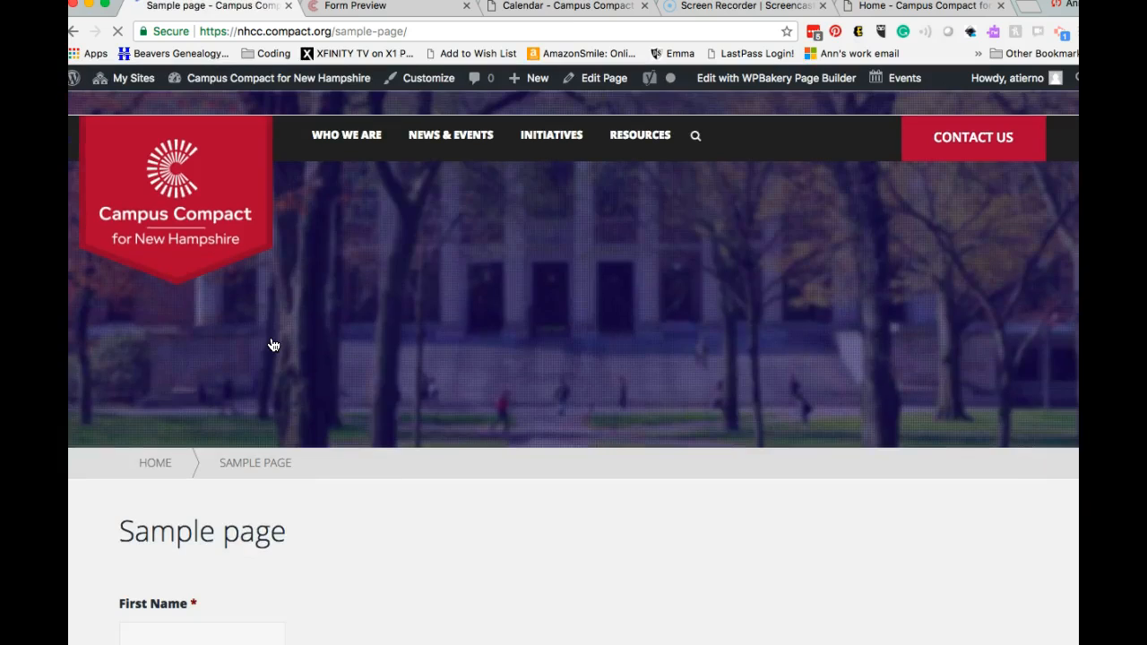
{"action": "left_click", "coordinate": [410, 464]}
{"action": "scroll", "coordinate": [445, 499], "scroll_direction": "down", "scroll_amount": 5}
{"action": "scroll", "coordinate": [445, 499], "scroll_direction": "up", "scroll_amount": 5}
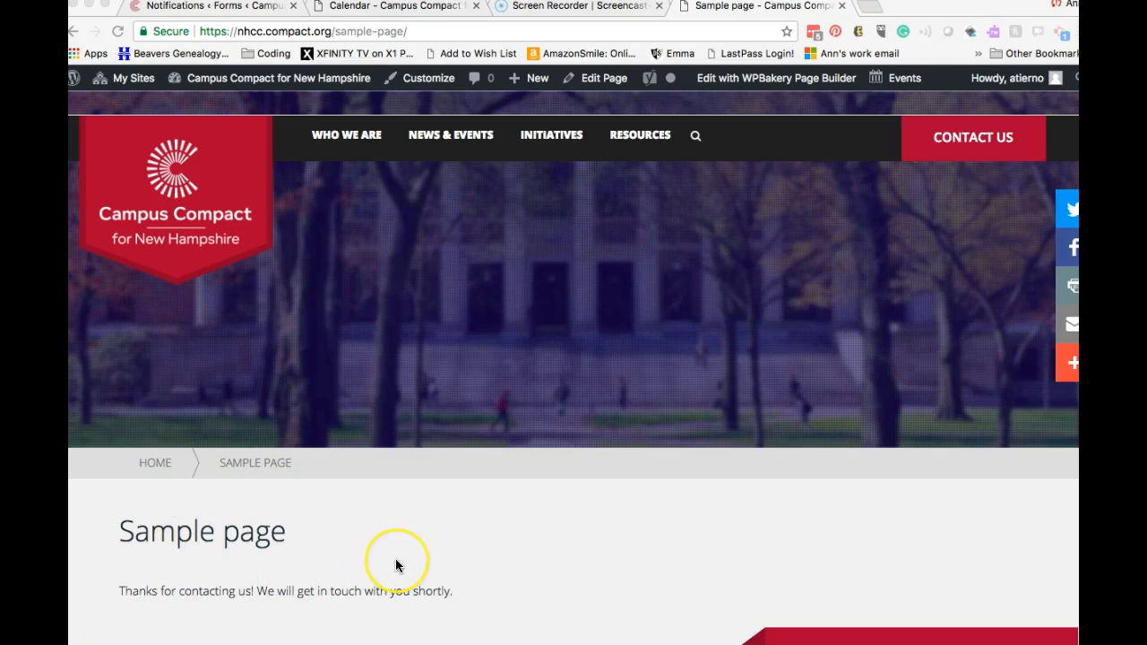
{"action": "scroll", "coordinate": [397, 563], "scroll_direction": "down", "scroll_amount": 1}
{"action": "scroll", "coordinate": [397, 565], "scroll_direction": "up", "scroll_amount": 1}
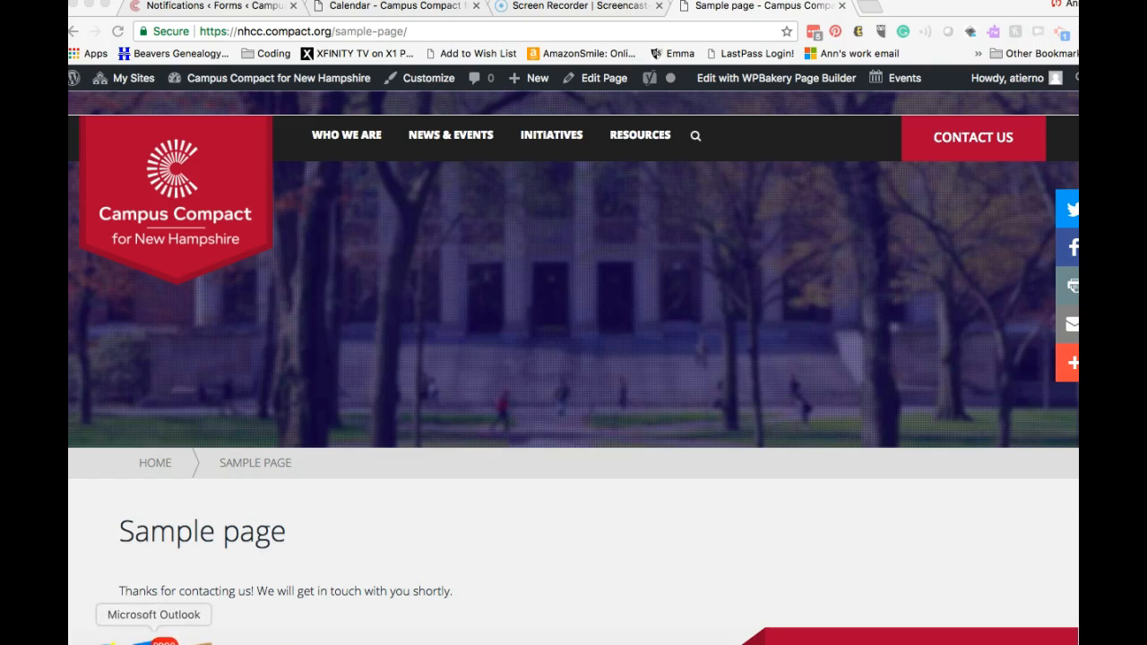
{"action": "left_click", "coordinate": [161, 637]}
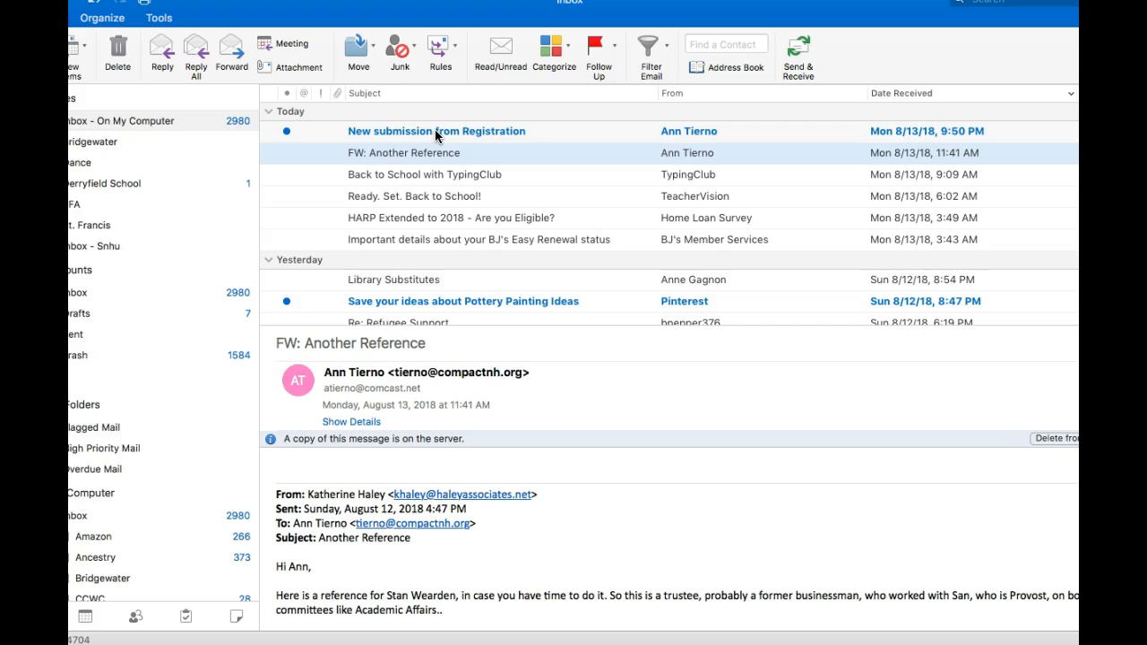
Step: Open the 'New submission from Registration' email and scroll through its name, email and choice fields
{"action": "left_click", "coordinate": [680, 133]}
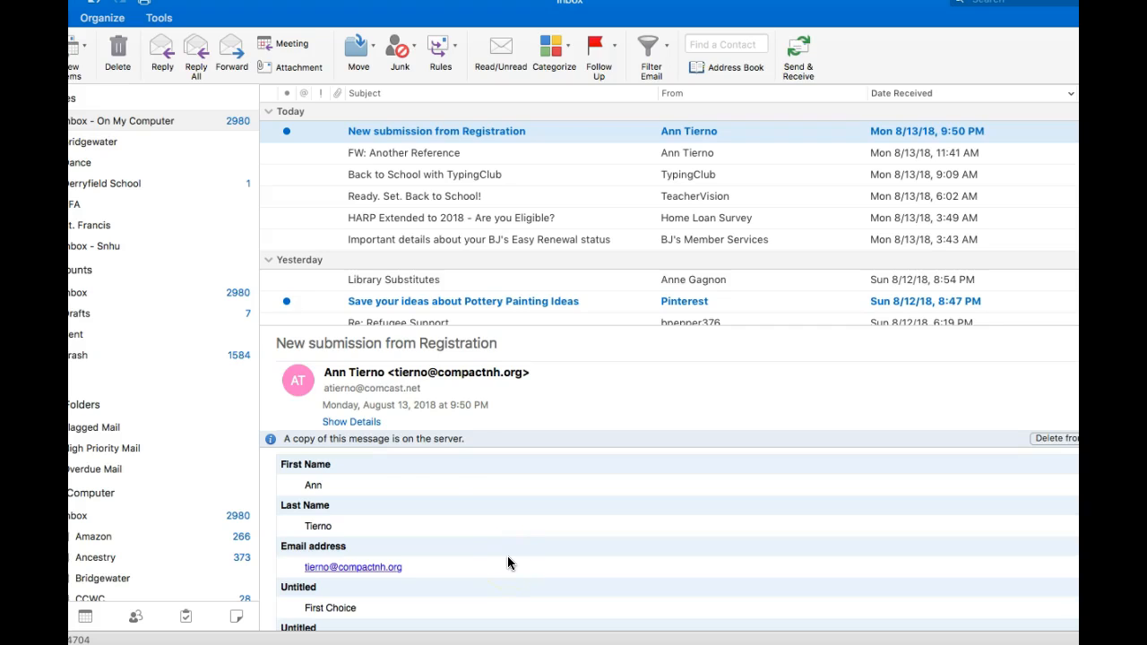
{"action": "scroll", "coordinate": [361, 556], "scroll_direction": "down", "scroll_amount": 2}
{"action": "scroll", "coordinate": [363, 560], "scroll_direction": "down", "scroll_amount": 2}
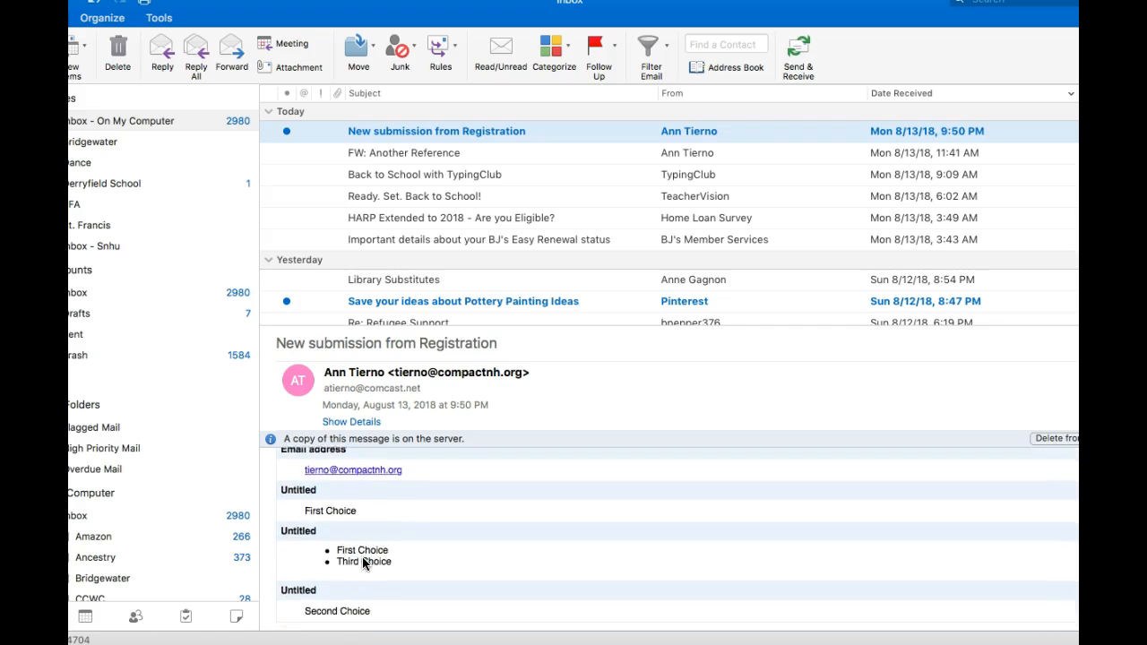
{"action": "scroll", "coordinate": [364, 563], "scroll_direction": "up", "scroll_amount": 5}
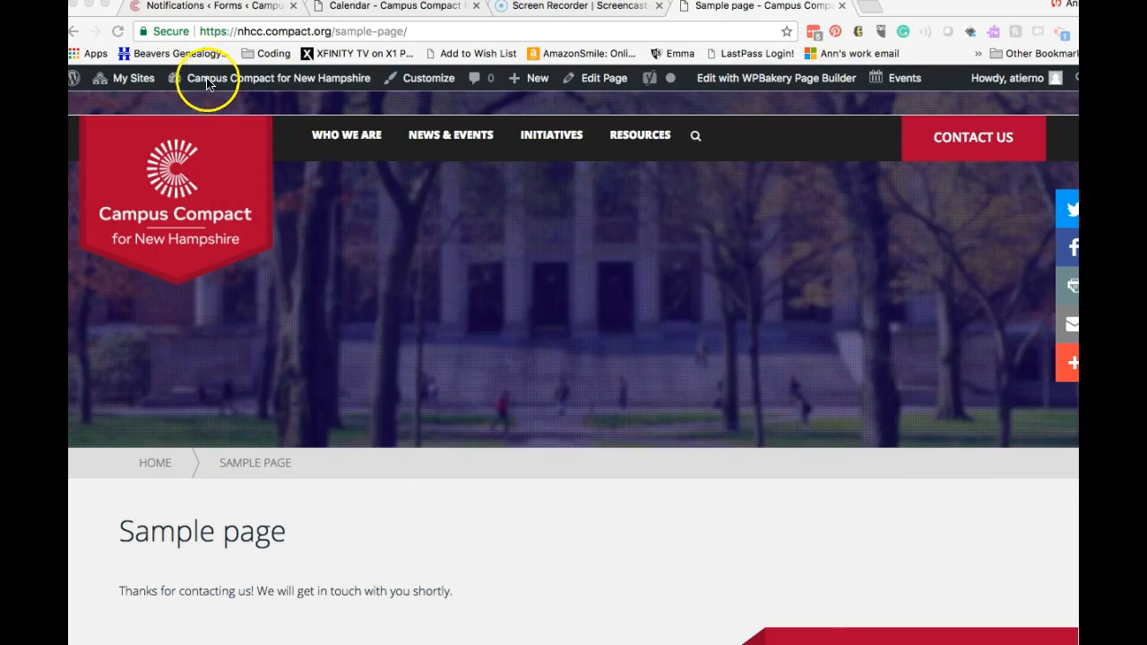
Step: Briefly preview the Registration form, then show its Entries list with the two submissions
{"action": "left_click", "coordinate": [235, 9]}
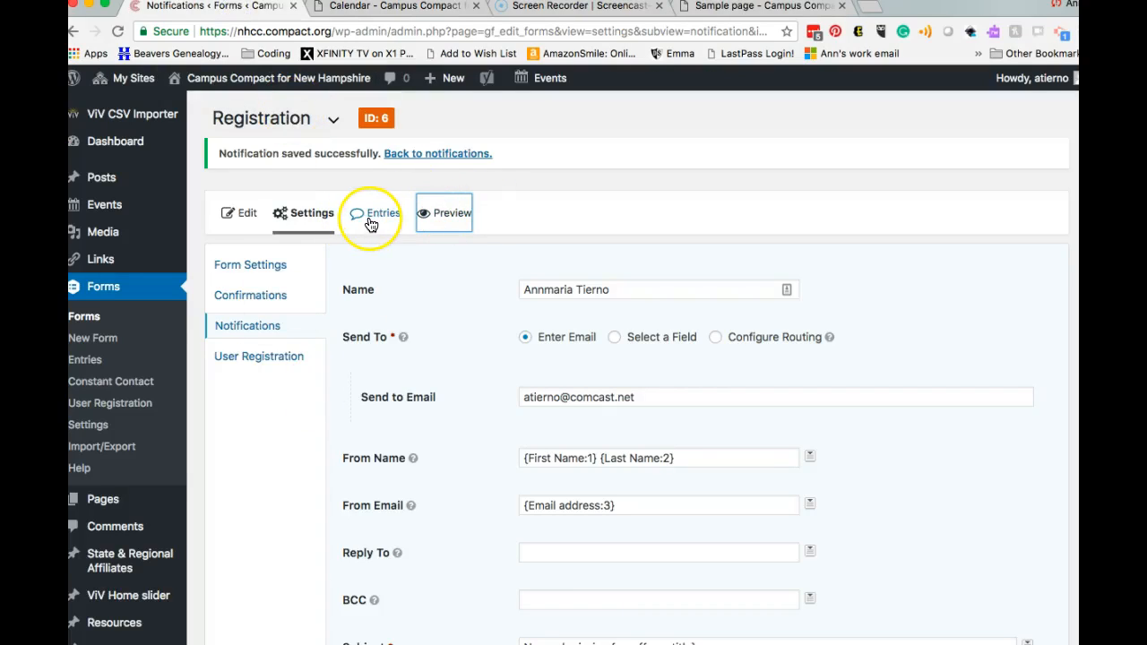
{"action": "left_click", "coordinate": [440, 215]}
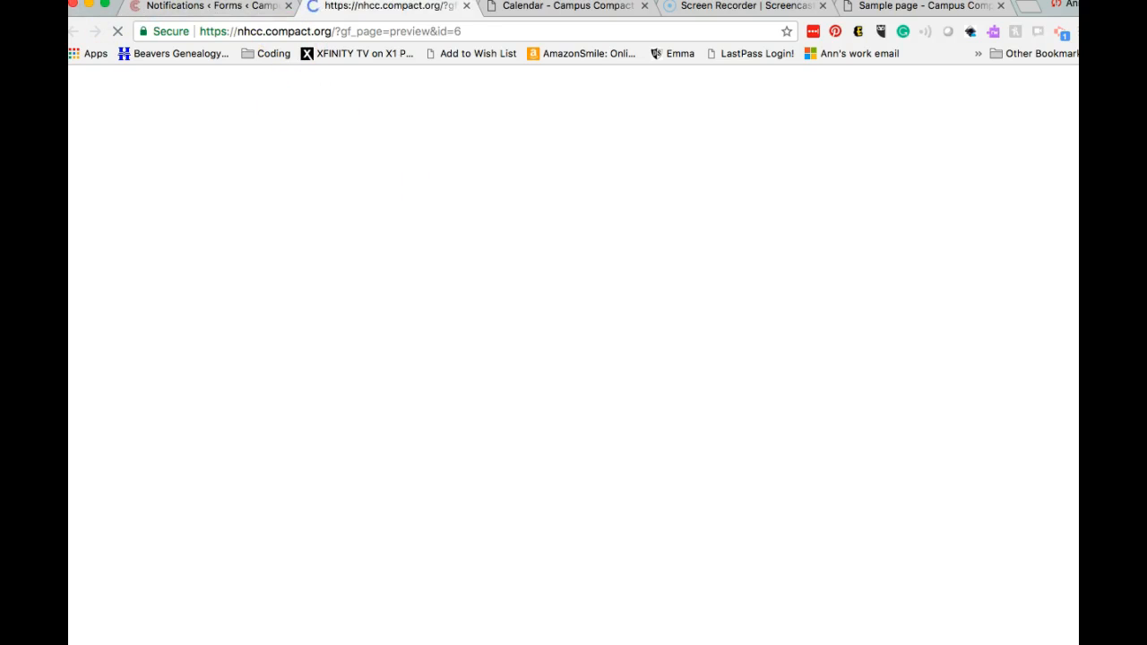
{"action": "left_click", "coordinate": [468, 7]}
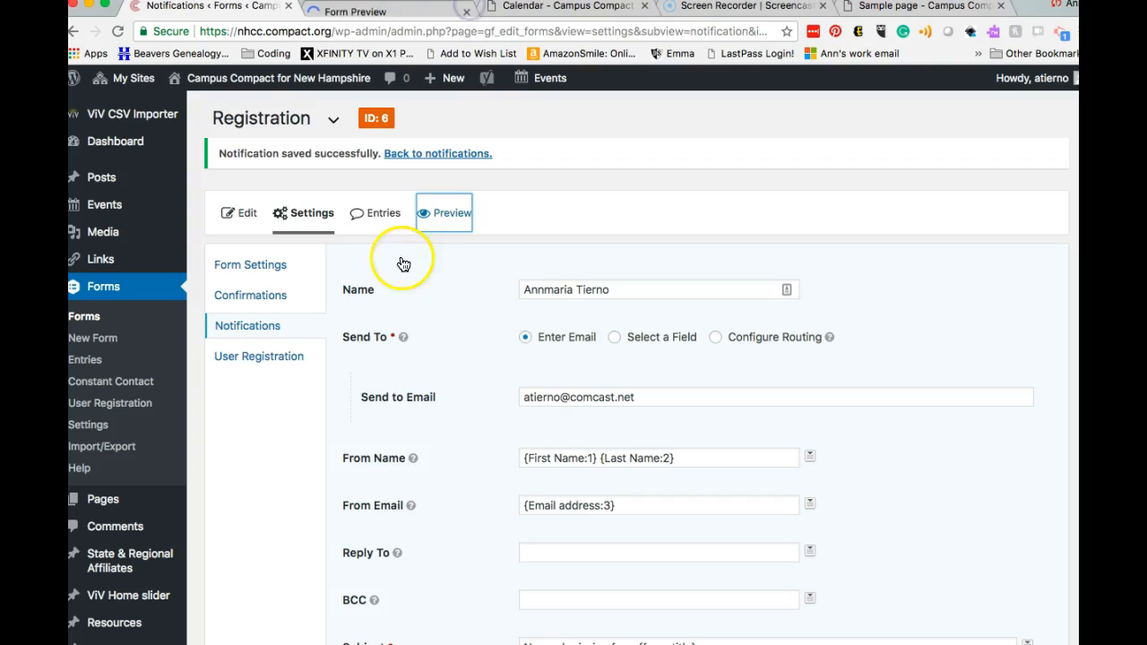
{"action": "left_click", "coordinate": [388, 218]}
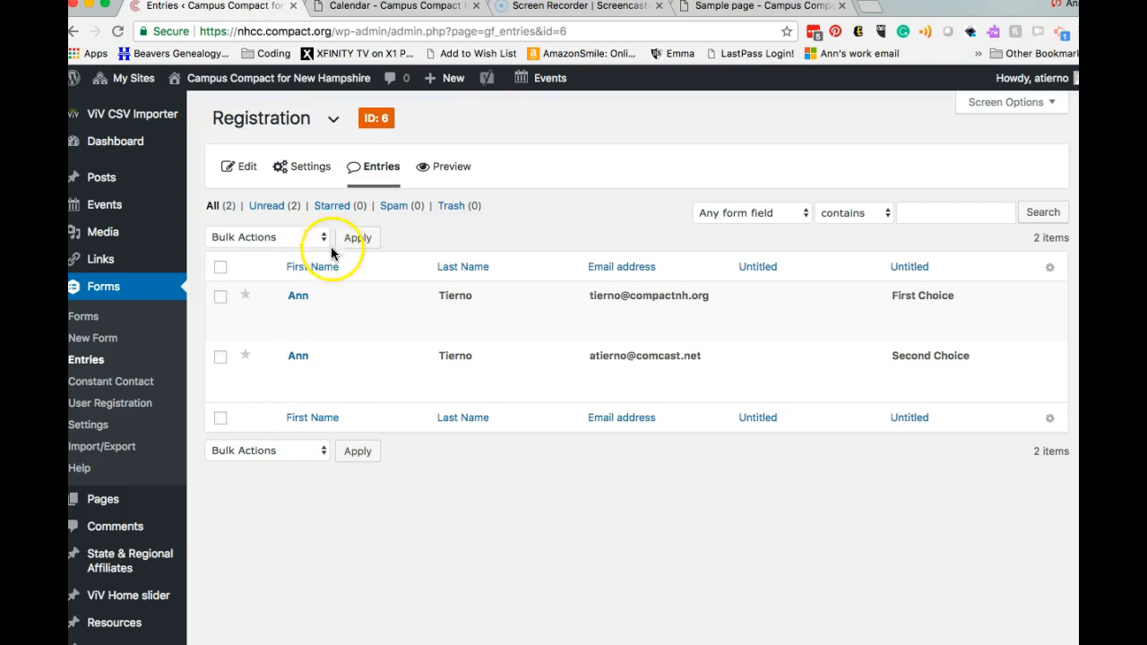
Step: Switch the entries view to the Presidents' Awards form, then go to Forms > Import/Export
{"action": "left_click", "coordinate": [333, 119]}
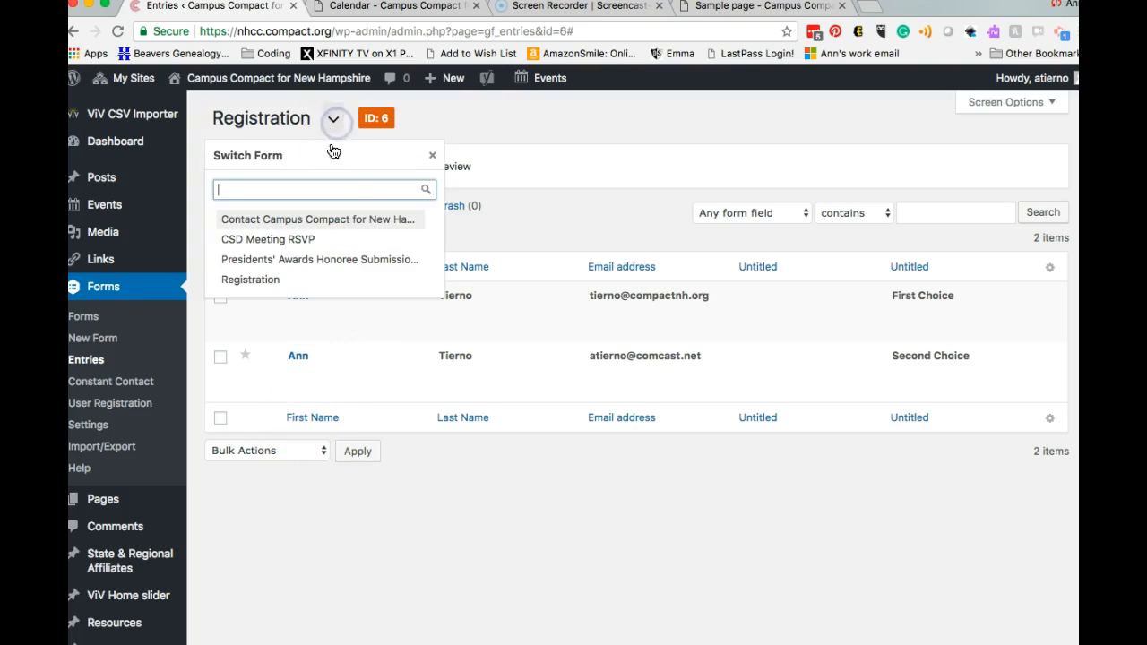
{"action": "left_click", "coordinate": [303, 260]}
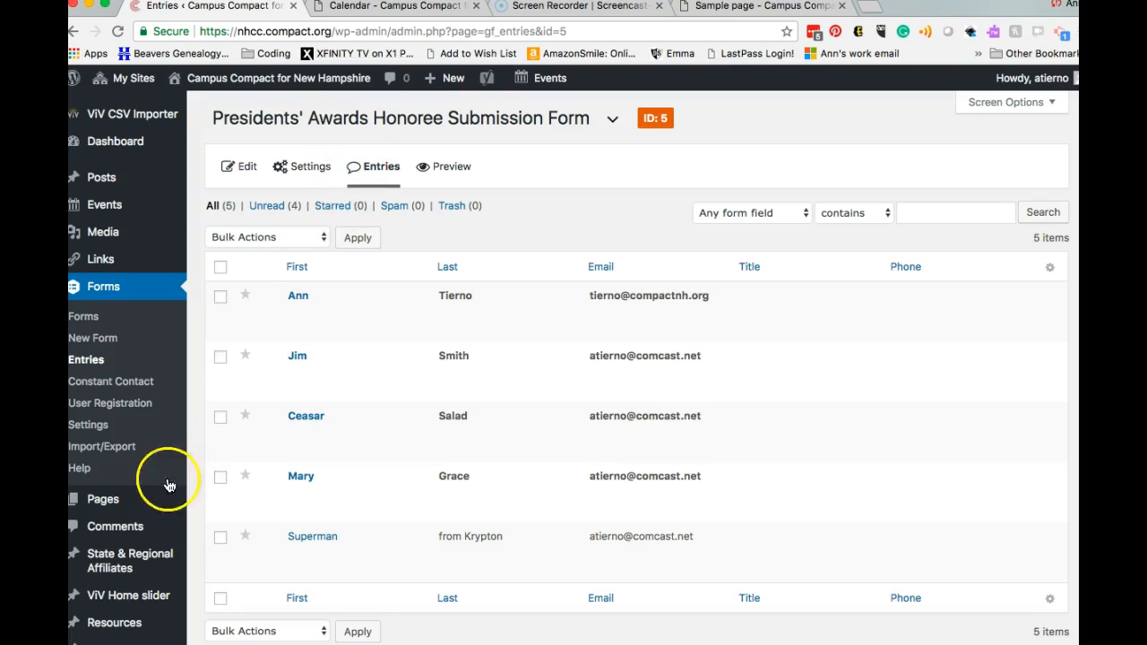
{"action": "left_click", "coordinate": [109, 450]}
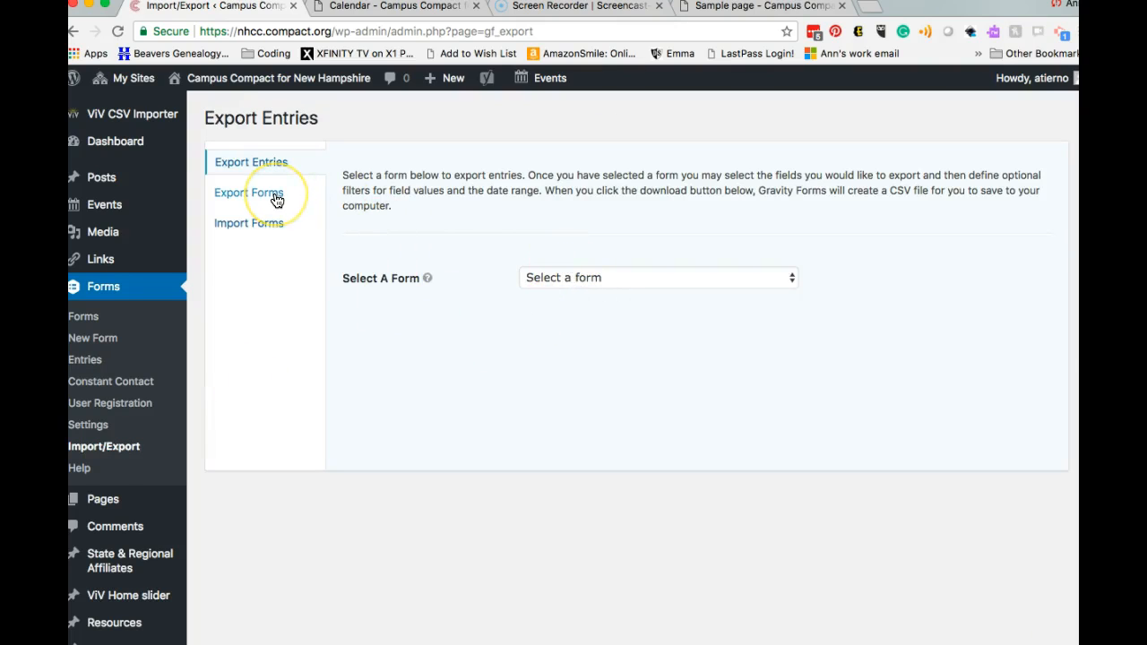
Step: Select the Presidents' Awards Honoree Submission Form as the form to export
{"action": "left_click", "coordinate": [606, 277]}
{"action": "left_click", "coordinate": [606, 325]}
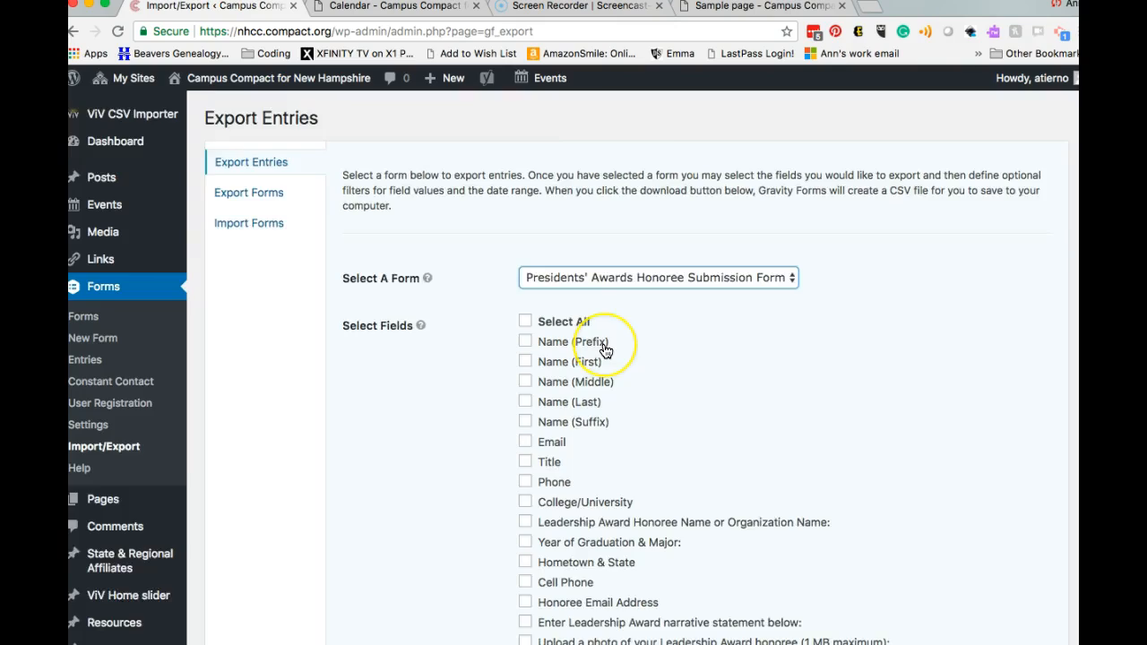
{"action": "scroll", "coordinate": [606, 331], "scroll_direction": "down", "scroll_amount": 10}
{"action": "scroll", "coordinate": [605, 350], "scroll_direction": "down", "scroll_amount": 5}
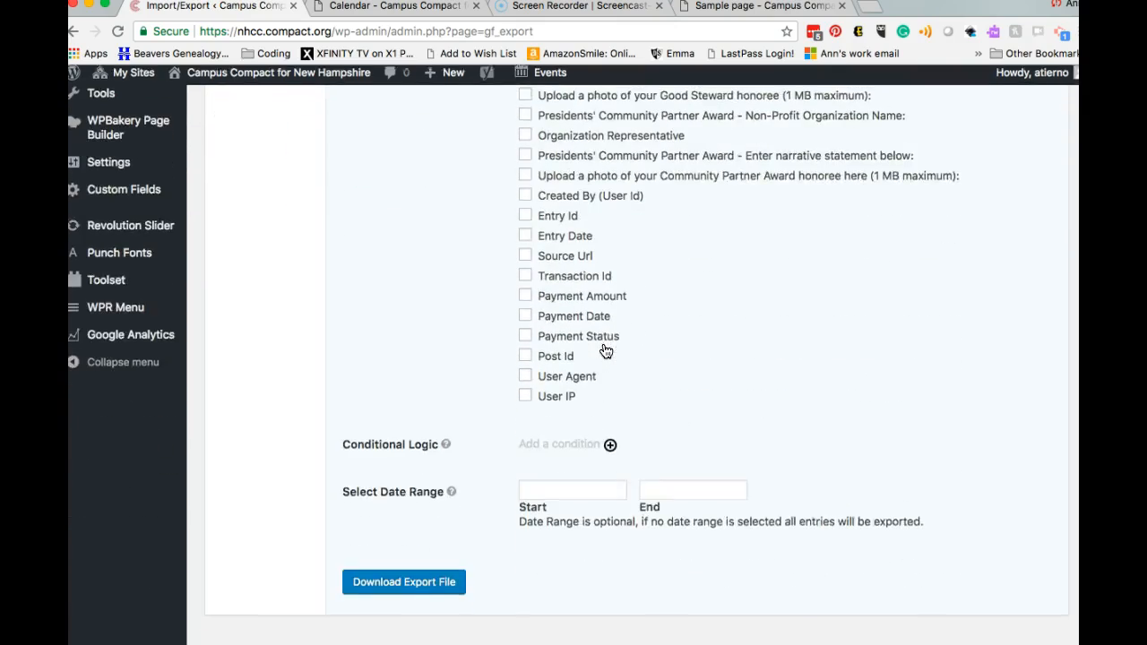
{"action": "scroll", "coordinate": [605, 350], "scroll_direction": "up", "scroll_amount": 10}
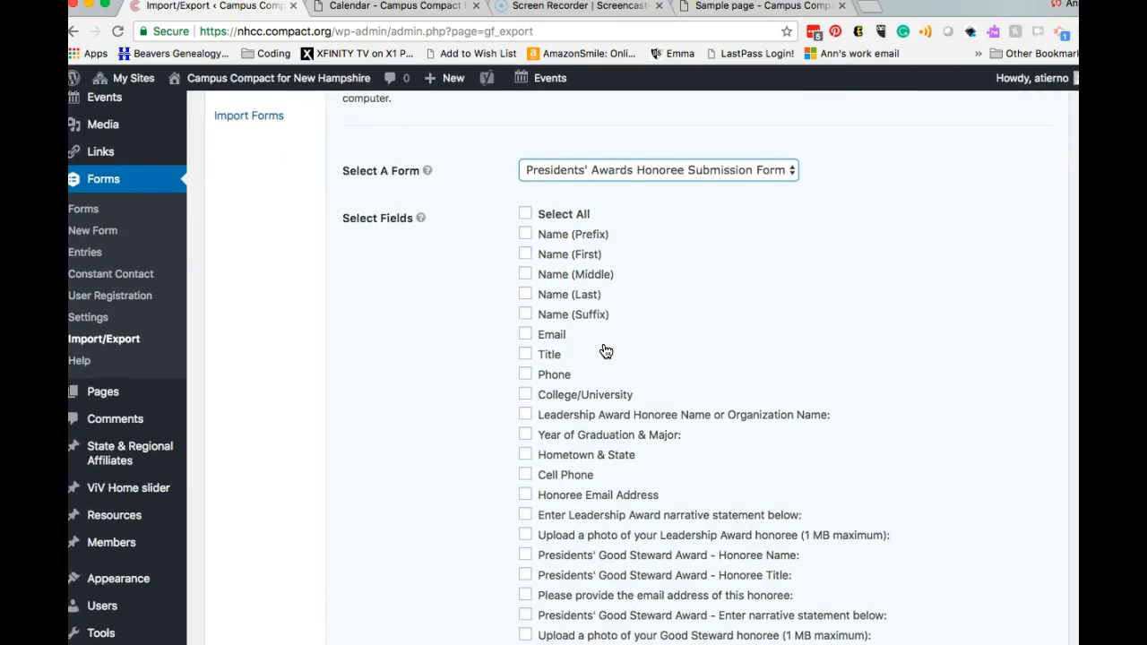
Step: Tick the six Leadership Award fields, including narrative and photo, and download the CSV export file
{"action": "left_click", "coordinate": [525, 414]}
{"action": "left_click", "coordinate": [527, 234]}
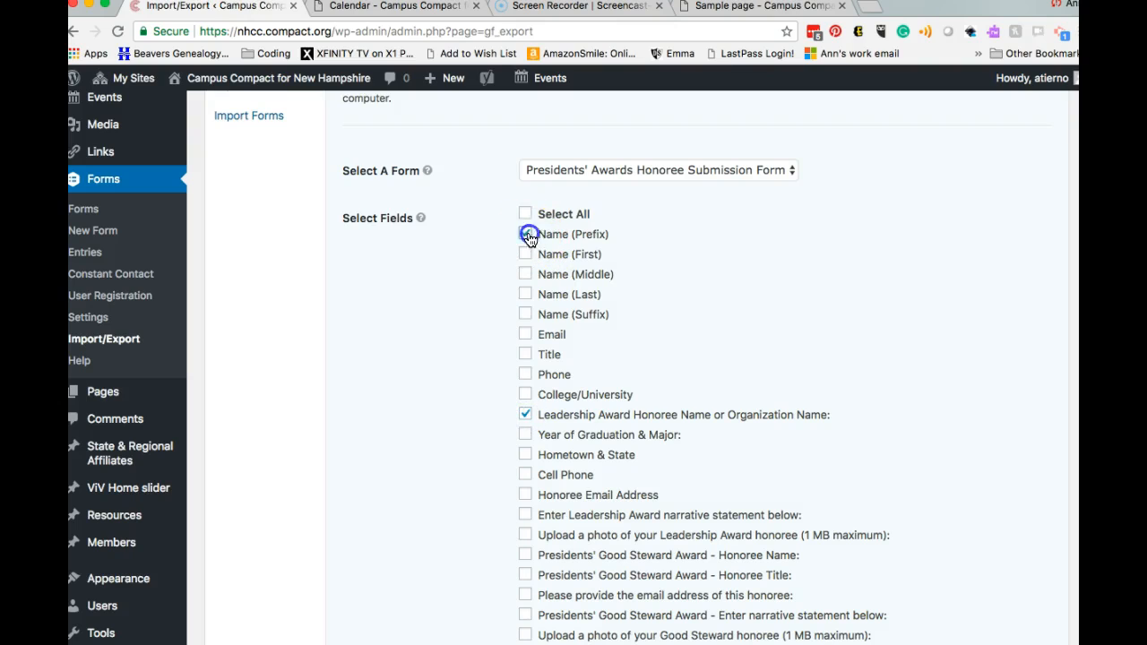
{"action": "left_click", "coordinate": [527, 234]}
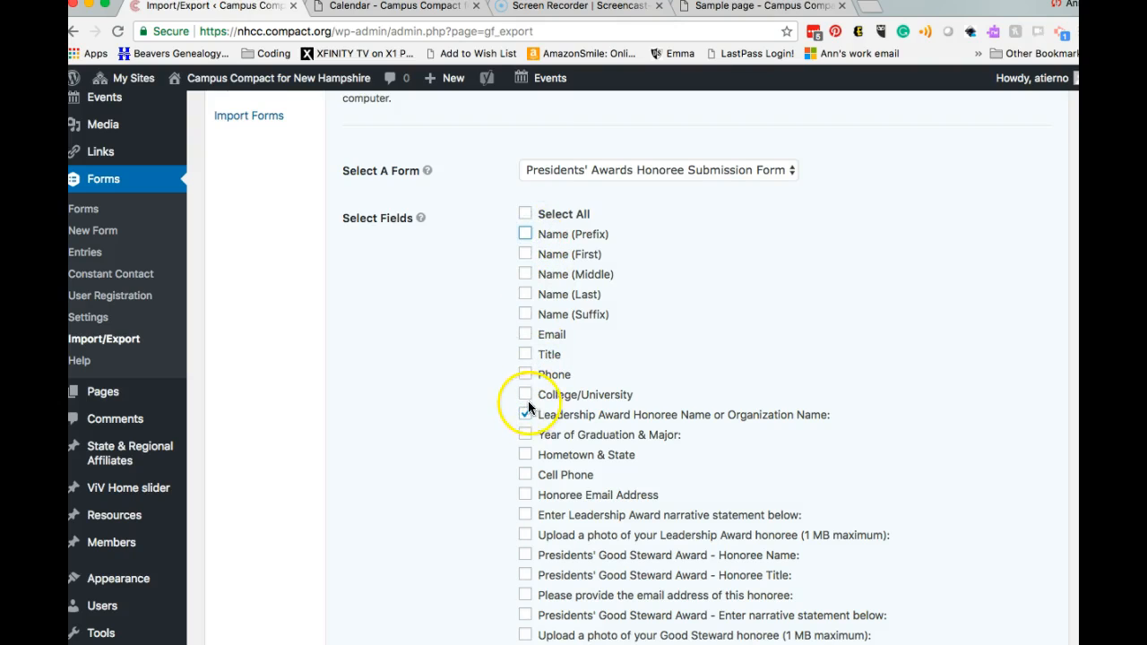
{"action": "left_click", "coordinate": [526, 435]}
{"action": "left_click", "coordinate": [526, 455]}
{"action": "left_click", "coordinate": [526, 476]}
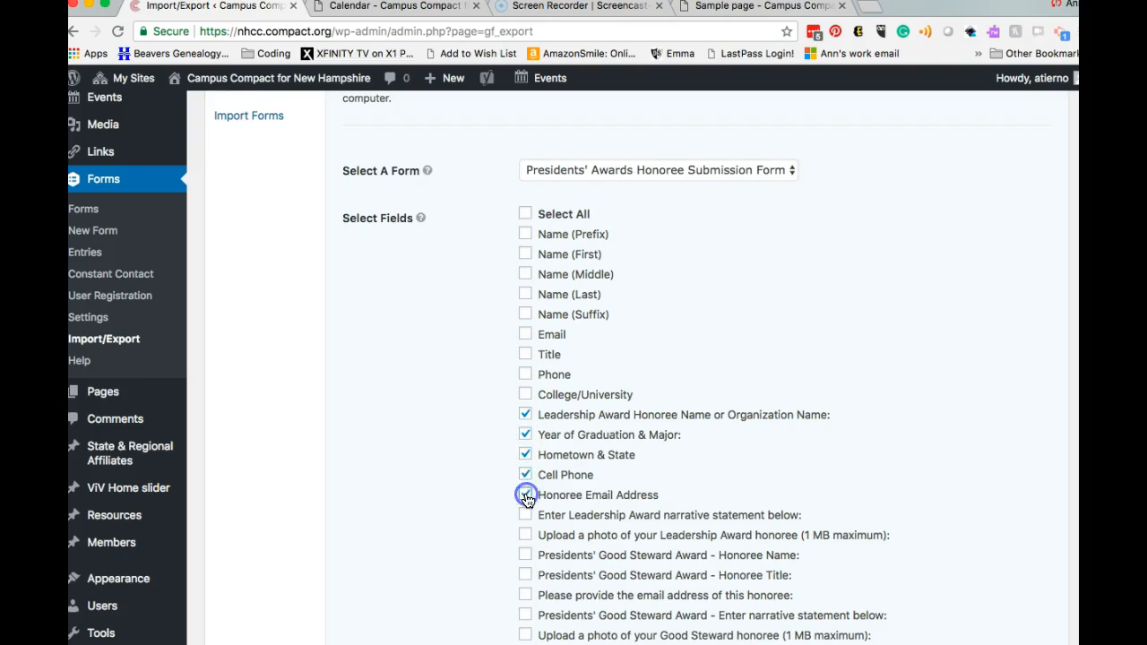
{"action": "scroll", "coordinate": [527, 499], "scroll_direction": "down", "scroll_amount": 2}
{"action": "left_click", "coordinate": [525, 428]}
{"action": "left_click", "coordinate": [527, 451]}
{"action": "scroll", "coordinate": [633, 430], "scroll_direction": "down", "scroll_amount": 5}
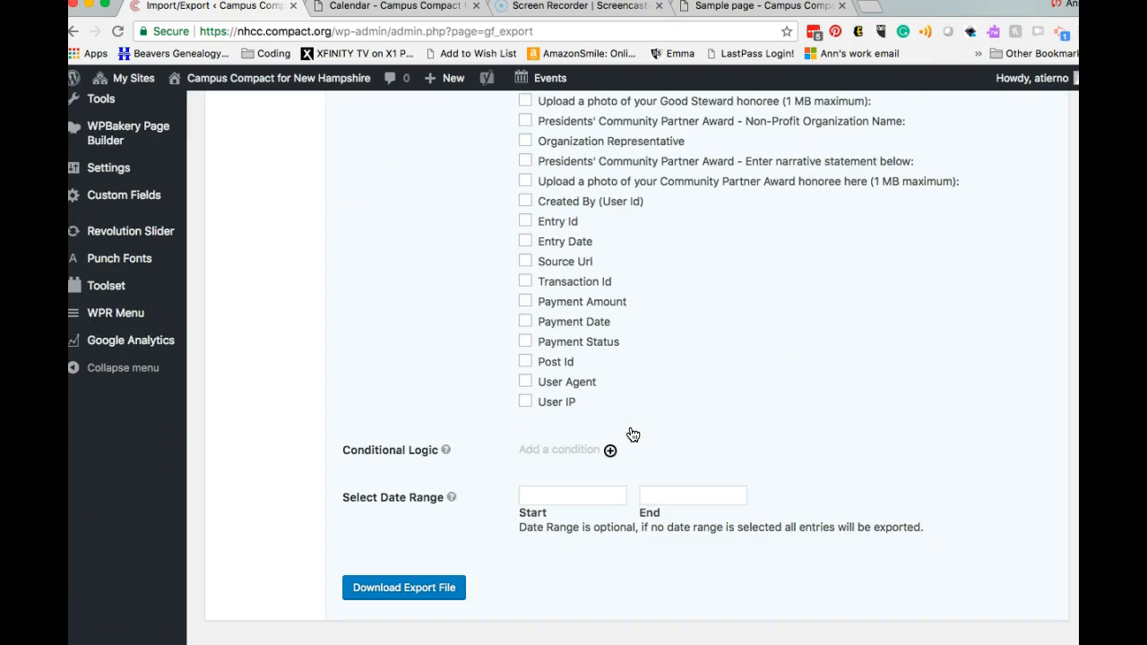
{"action": "left_click", "coordinate": [408, 588]}
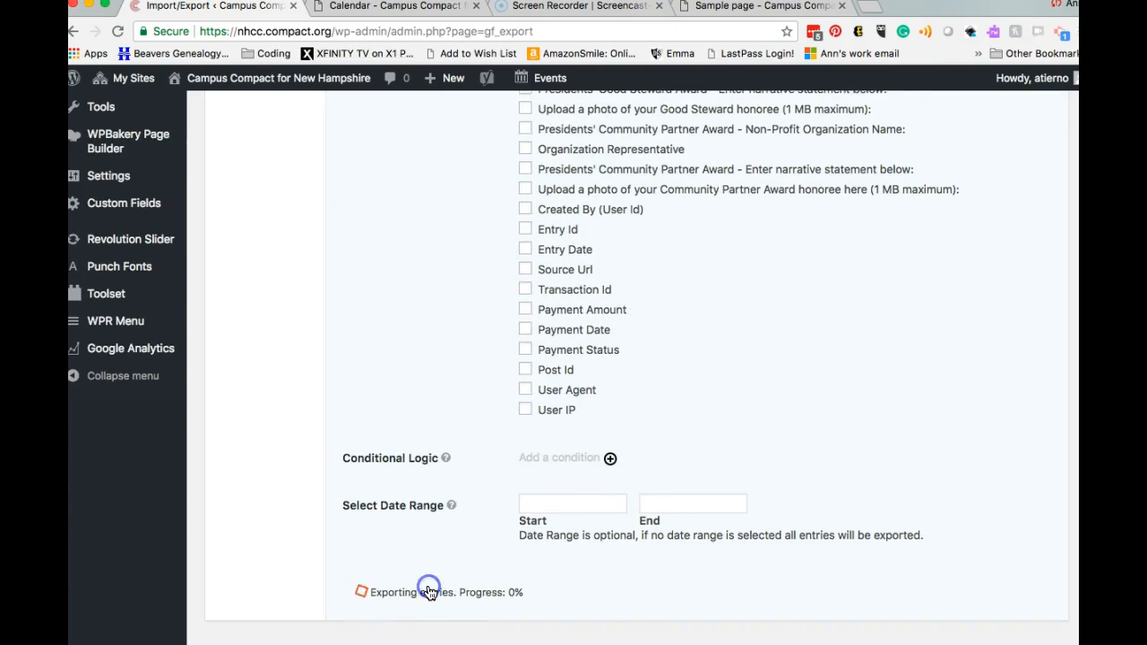
{"action": "left_click", "coordinate": [378, 588]}
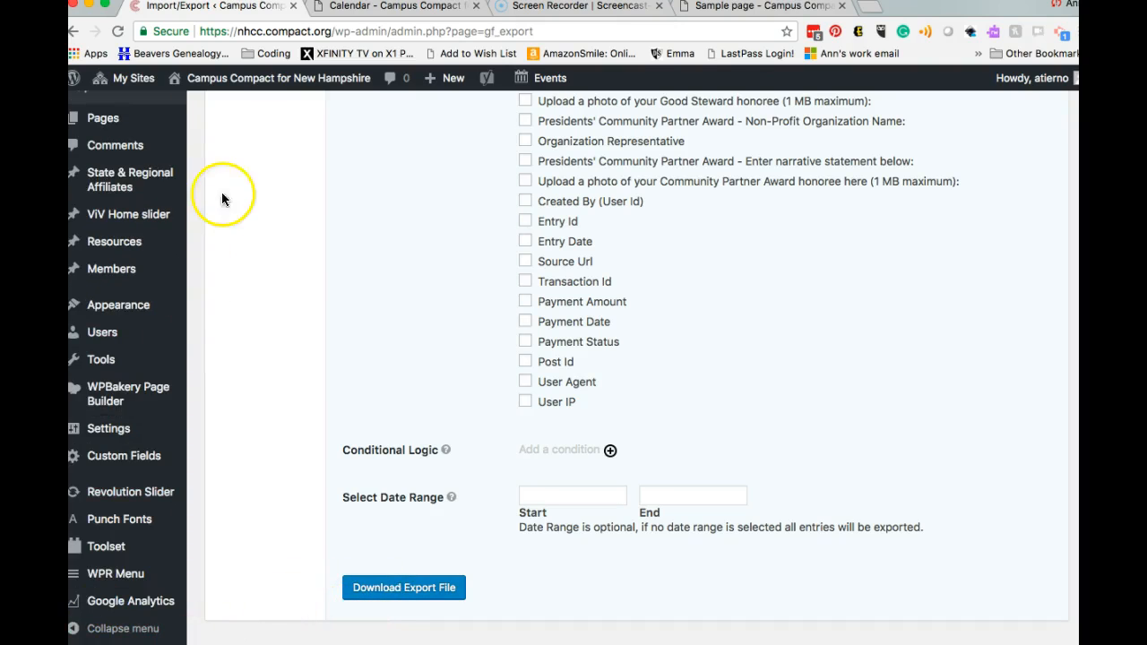
Step: Arrange the browser and Excel windows to view the five exported honoree entries from column A
{"action": "left_click_drag", "start_coordinate": [950, 2], "coordinate": [902, 3]}
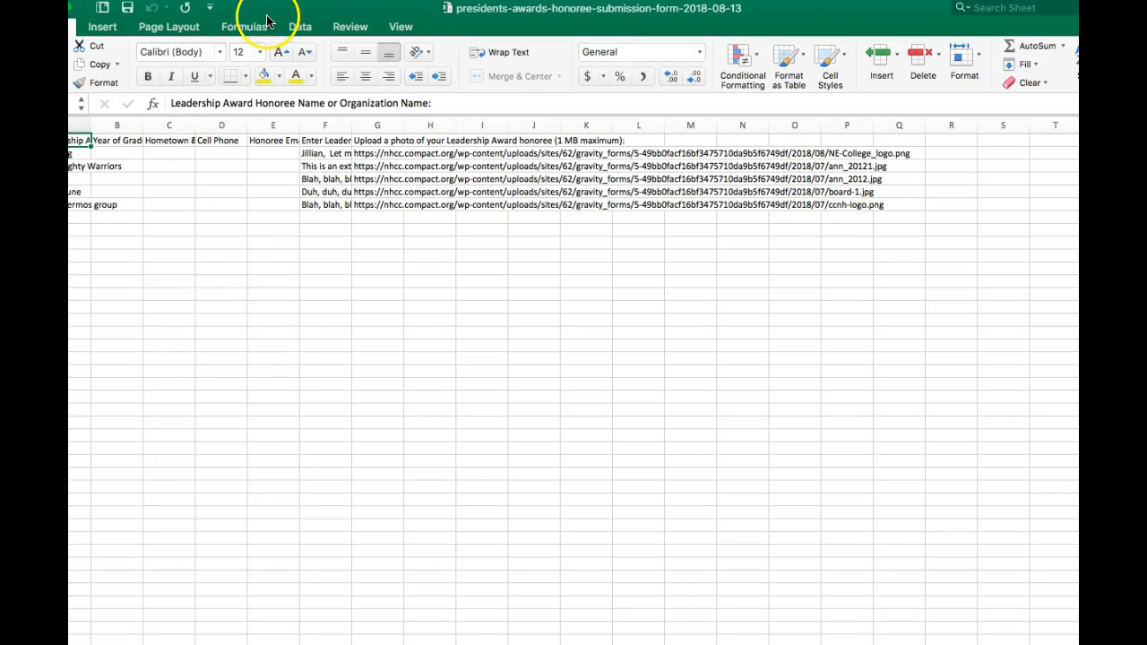
{"action": "left_click_drag", "start_coordinate": [391, 10], "coordinate": [453, 15]}
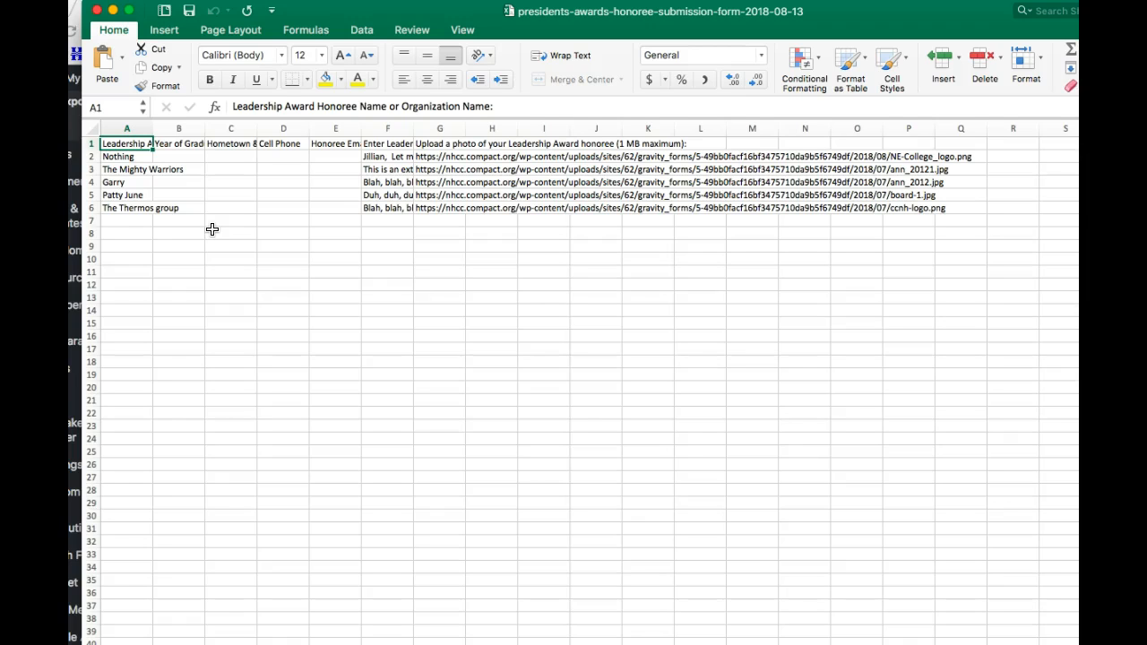
{"action": "mouse_move", "coordinate": [924, 30]}
{"action": "left_mouse_down"}
{"action": "mouse_move", "coordinate": [862, 30]}
{"action": "mouse_move", "coordinate": [936, 31]}
{"action": "left_mouse_up"}
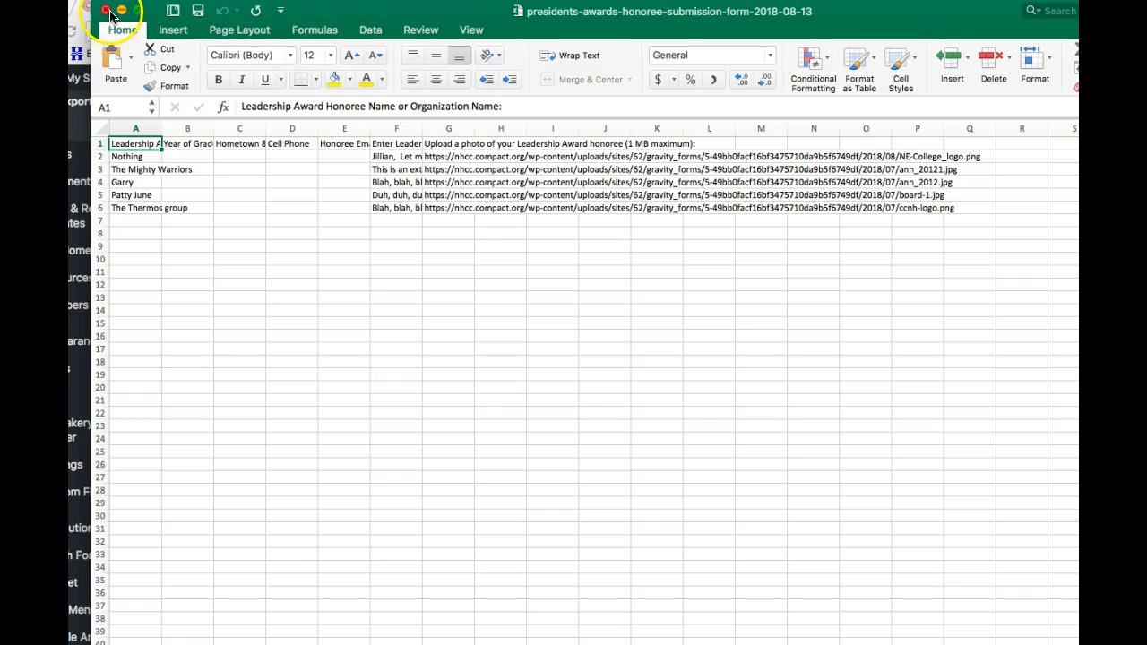
Step: Close Excel, then on Export Entries select all fields and deselect them again
{"action": "left_click", "coordinate": [105, 11]}
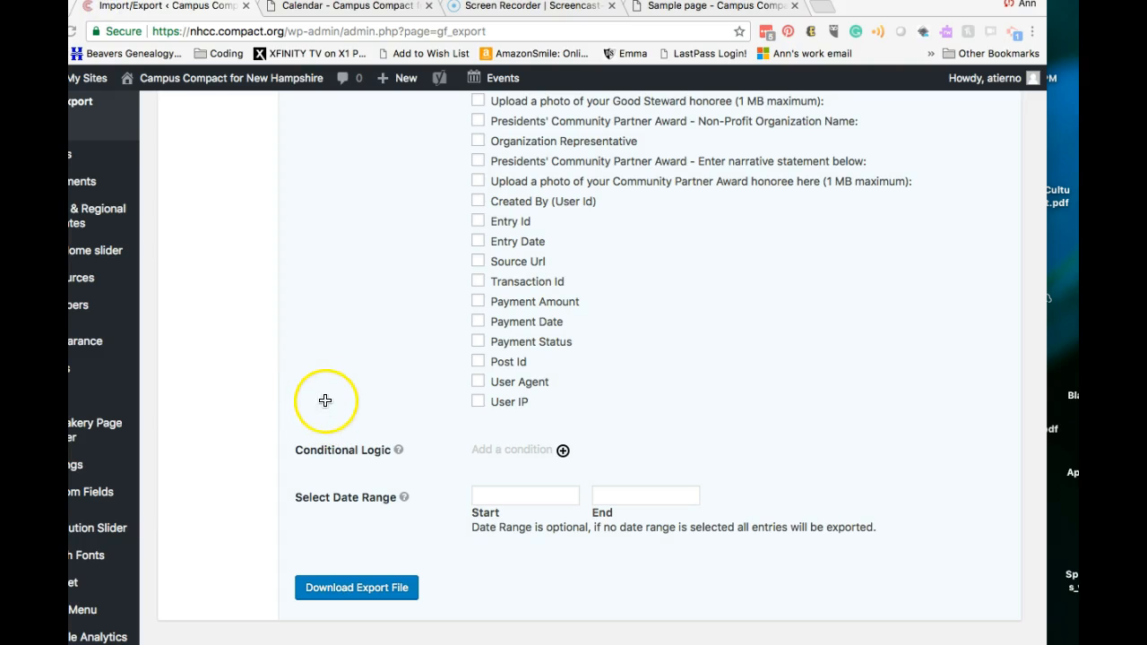
{"action": "scroll", "coordinate": [352, 354], "scroll_direction": "up", "scroll_amount": 10}
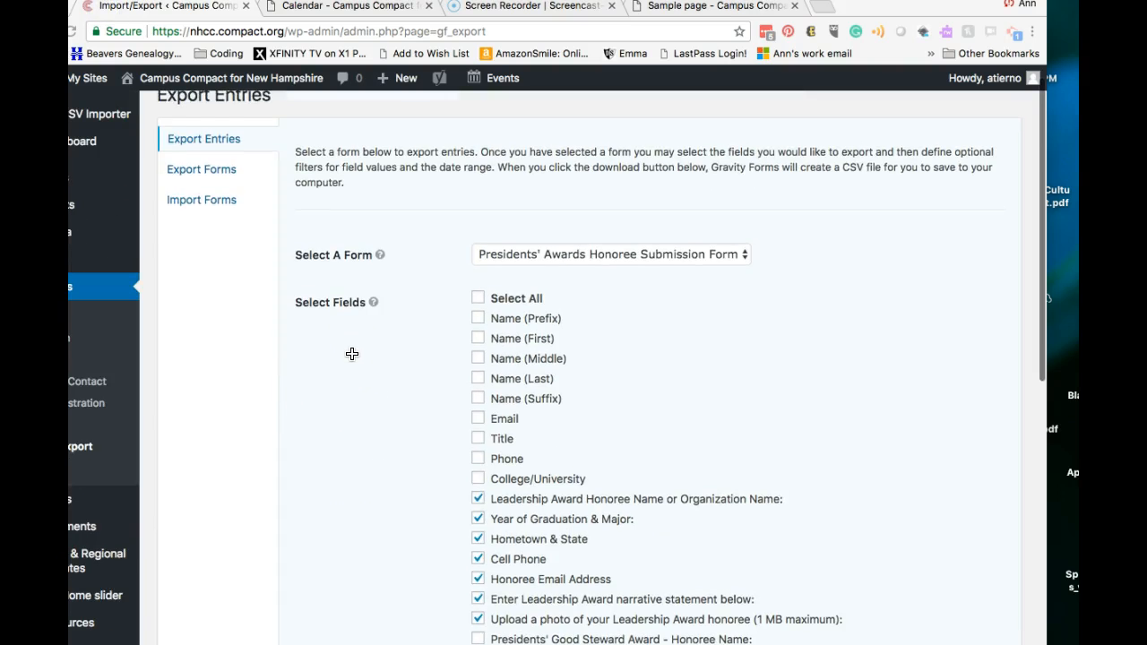
{"action": "left_click", "coordinate": [478, 299]}
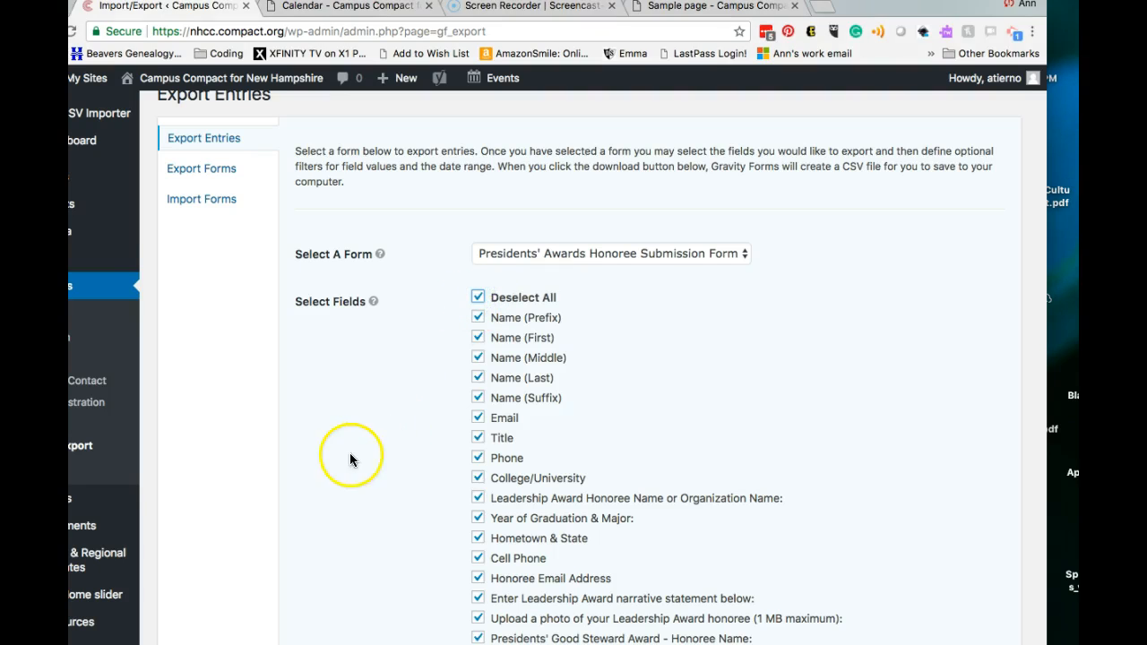
{"action": "scroll", "coordinate": [354, 447], "scroll_direction": "down", "scroll_amount": 3}
{"action": "scroll", "coordinate": [368, 420], "scroll_direction": "up", "scroll_amount": 3}
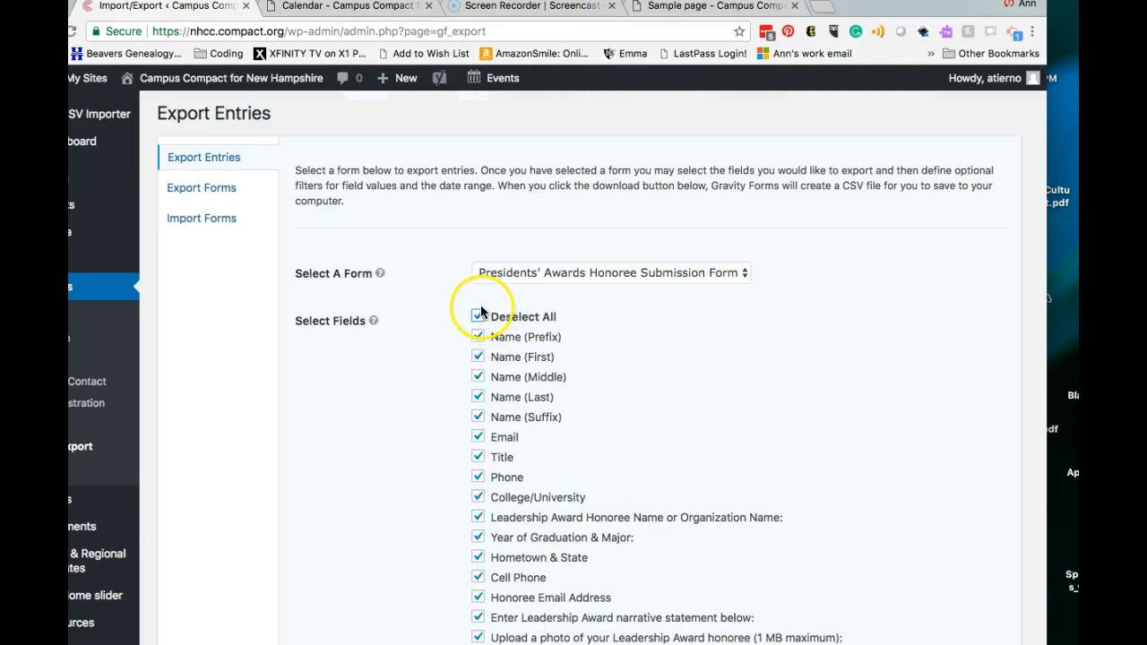
{"action": "left_click", "coordinate": [478, 313]}
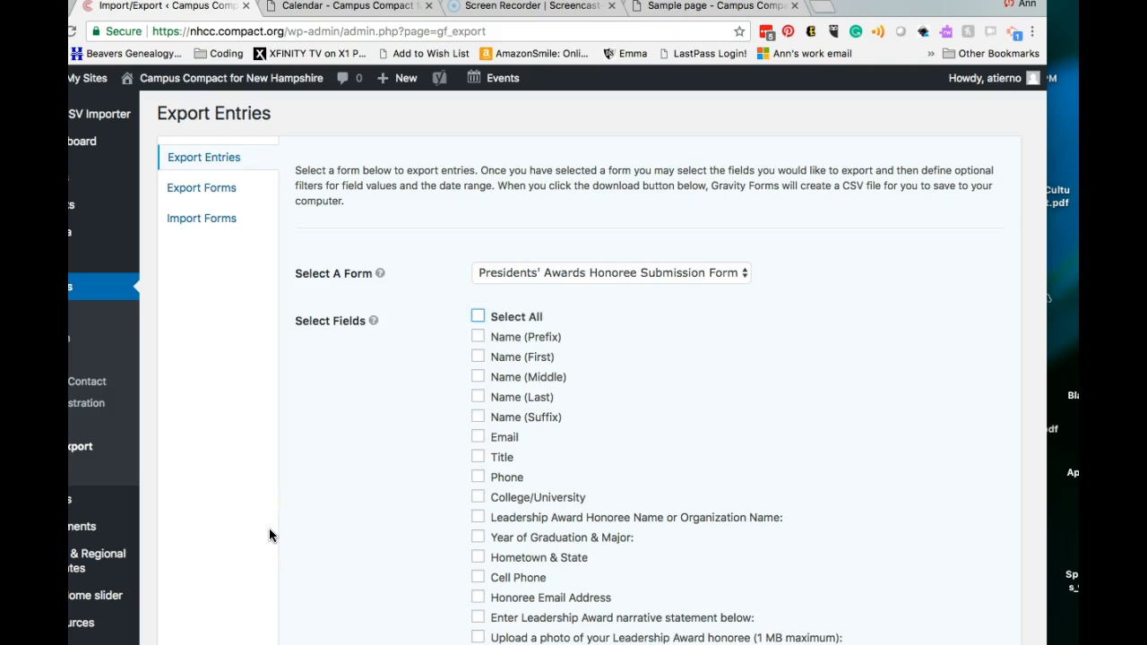